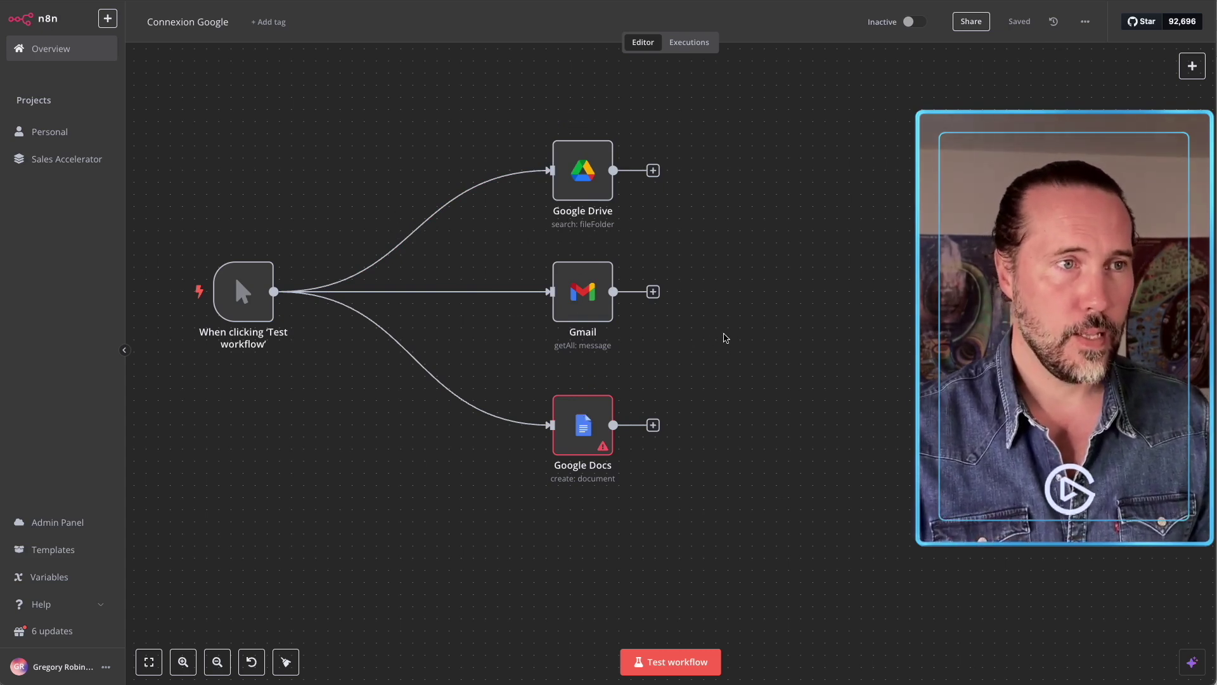
Select the Google Drive, Gmail and Google Docs nodes in turn, then clear the selection.
left_click(591, 187)
left_click(589, 302)
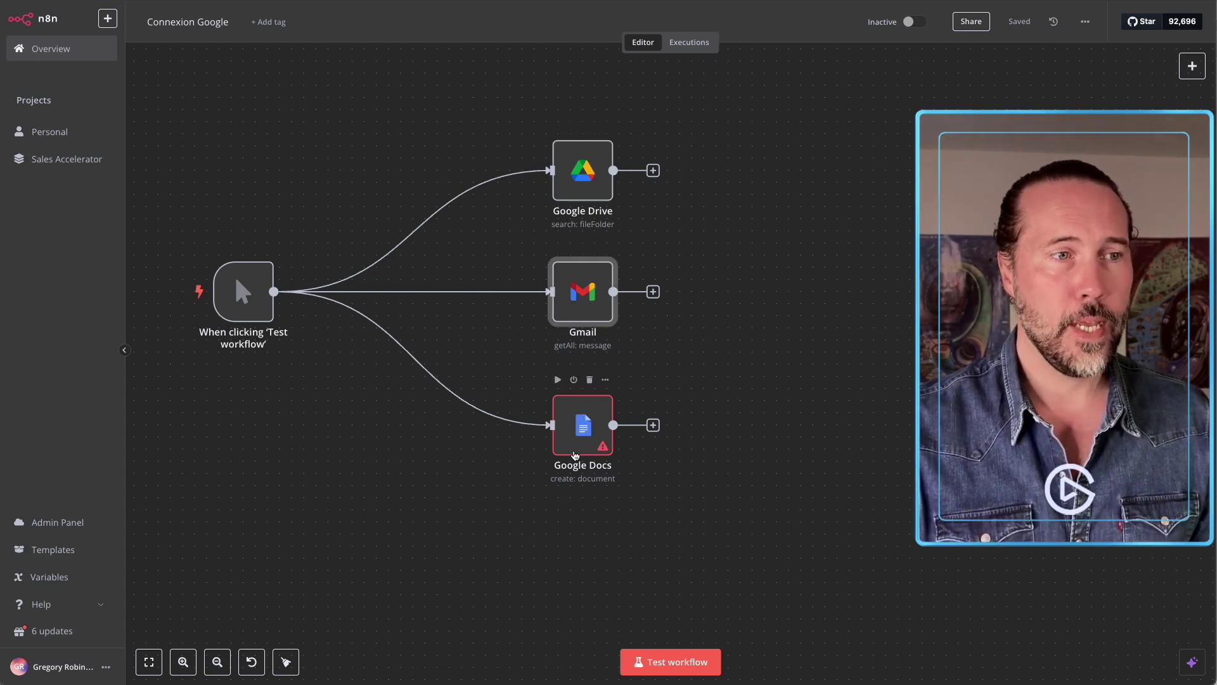
left_click(587, 424)
left_click(663, 359)
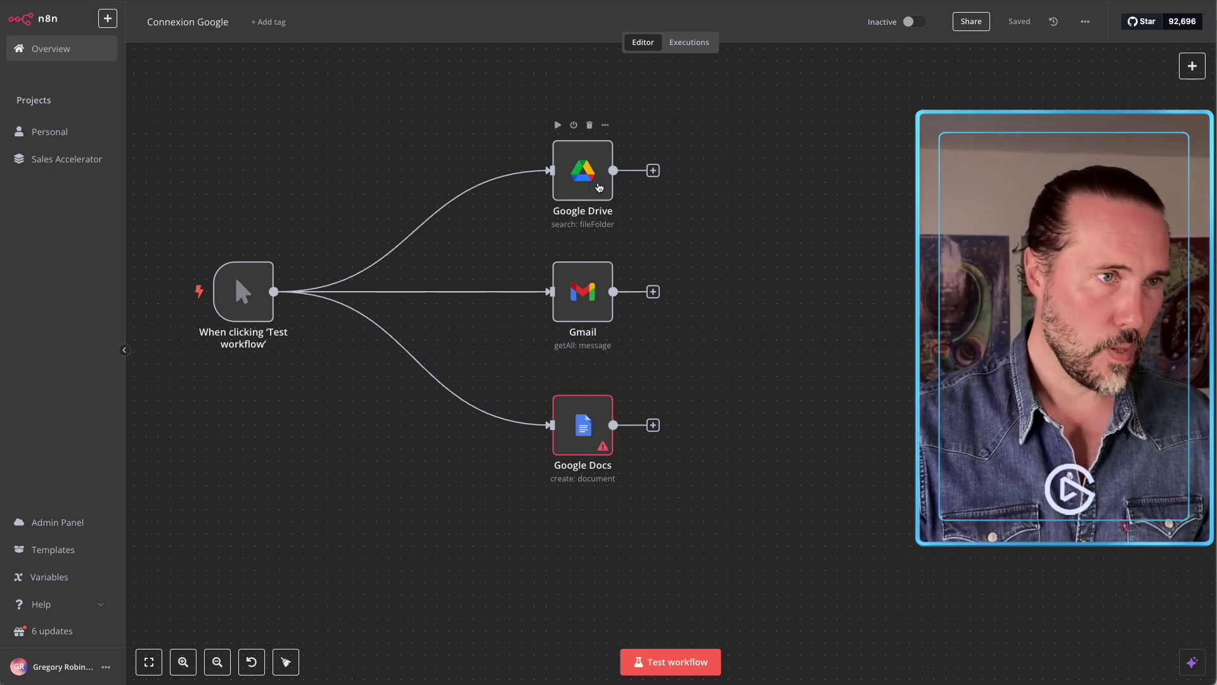
In the Google Drive node, start creating a new Google Drive OAuth2 credential.
double_click(584, 180)
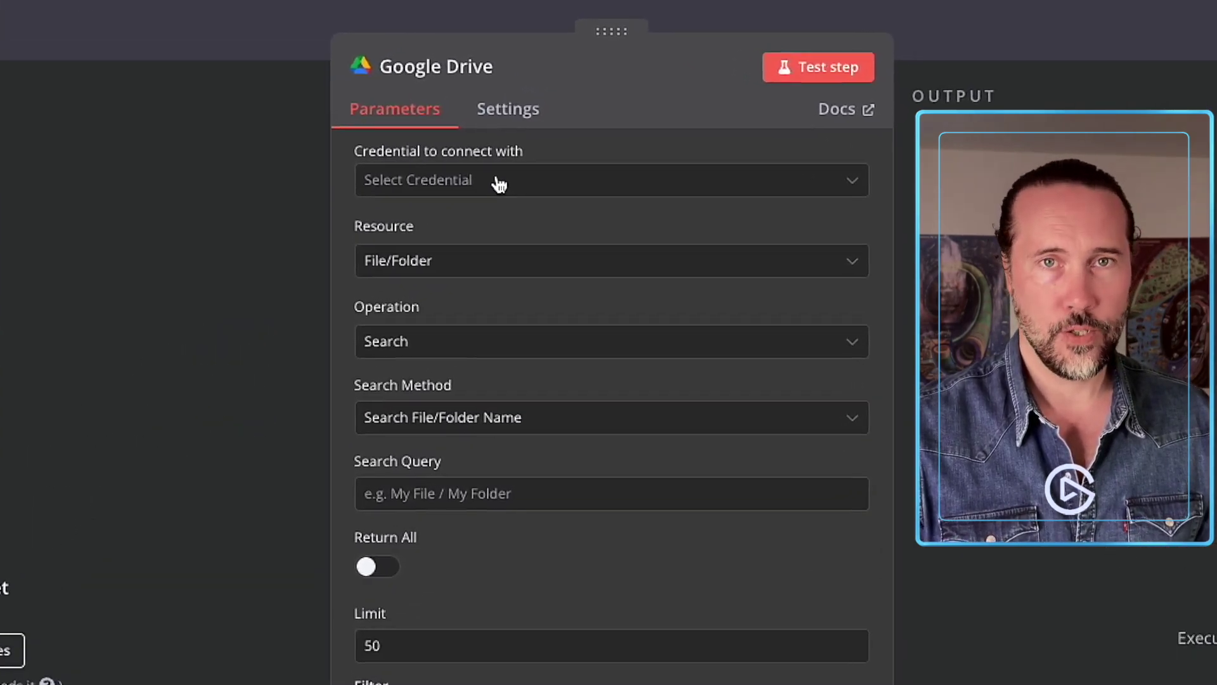
left_click(500, 185)
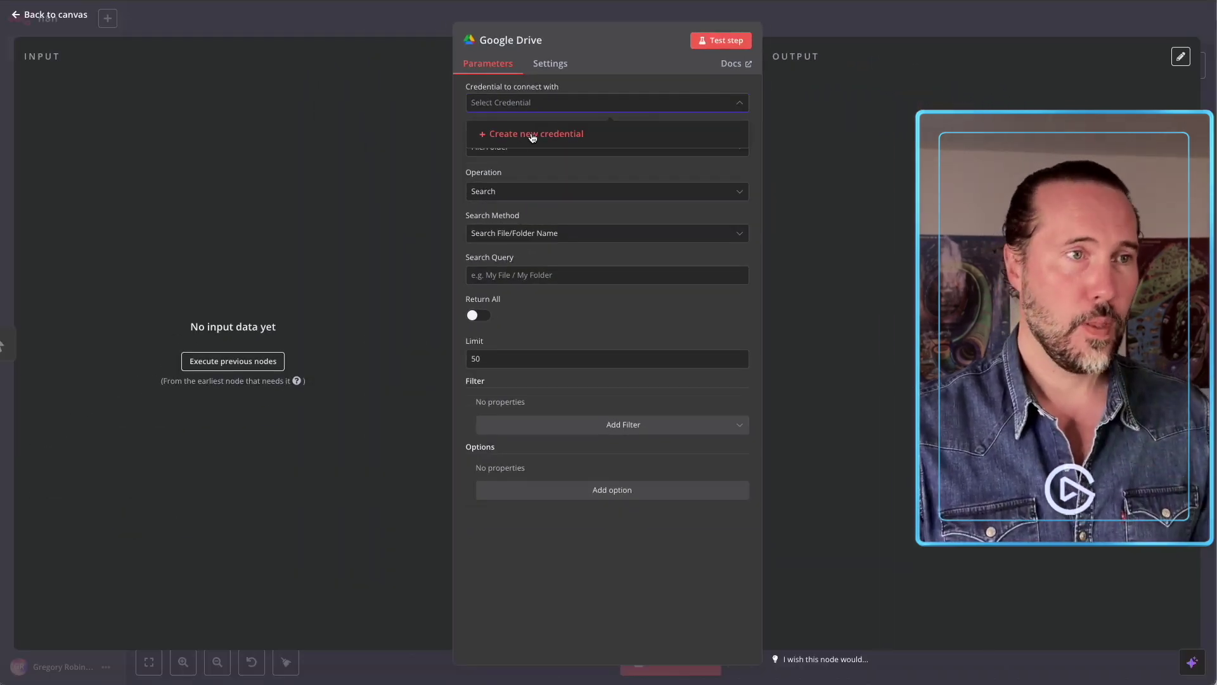
left_click(533, 135)
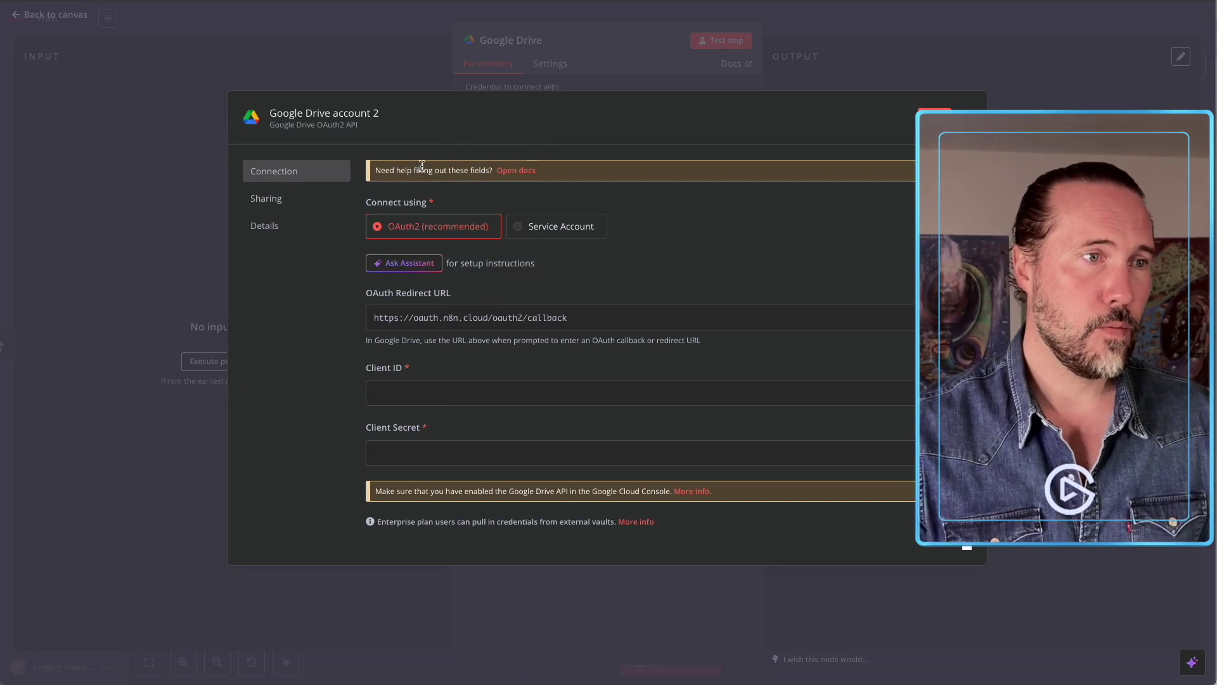
Copy the credential's OAuth Redirect URL and open the 'Google: OAuth2 single service' docs.
double_click(421, 317)
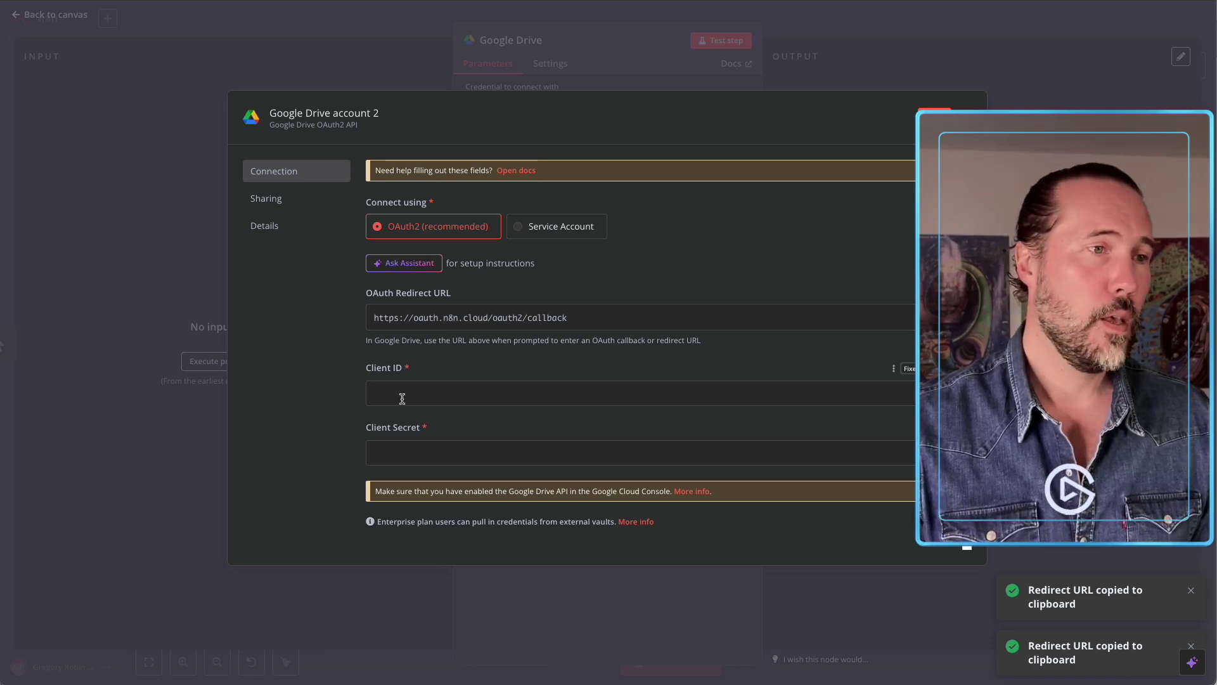
left_click(416, 374)
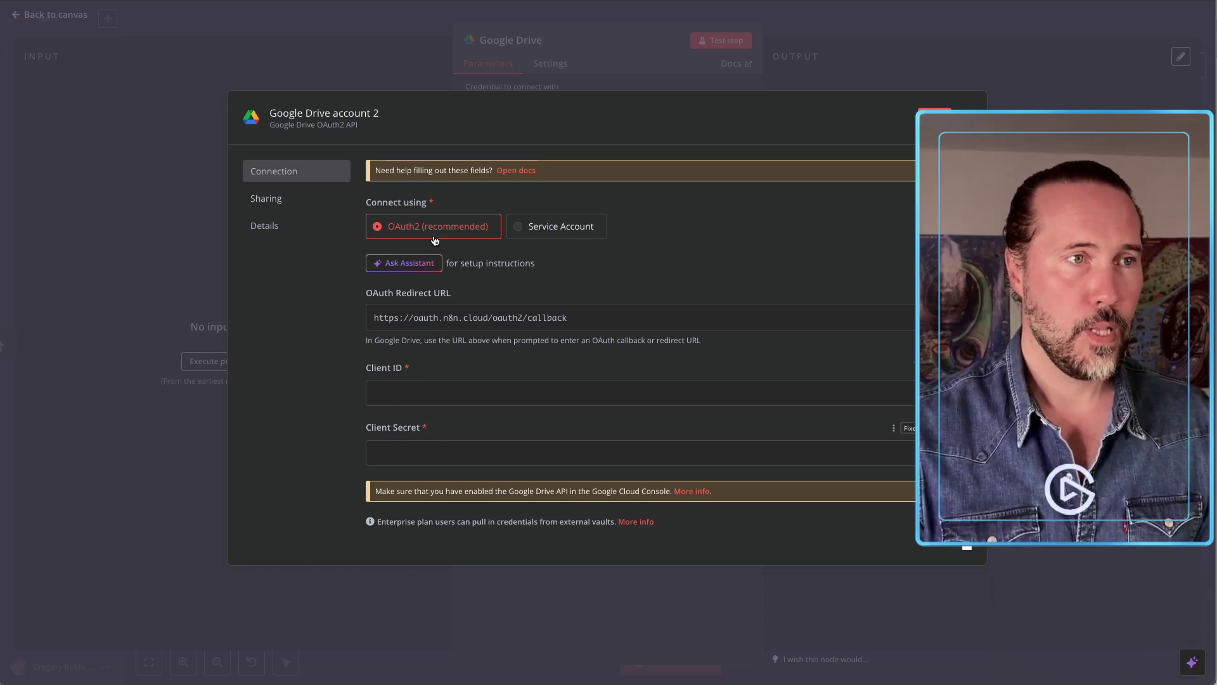
left_click(516, 171)
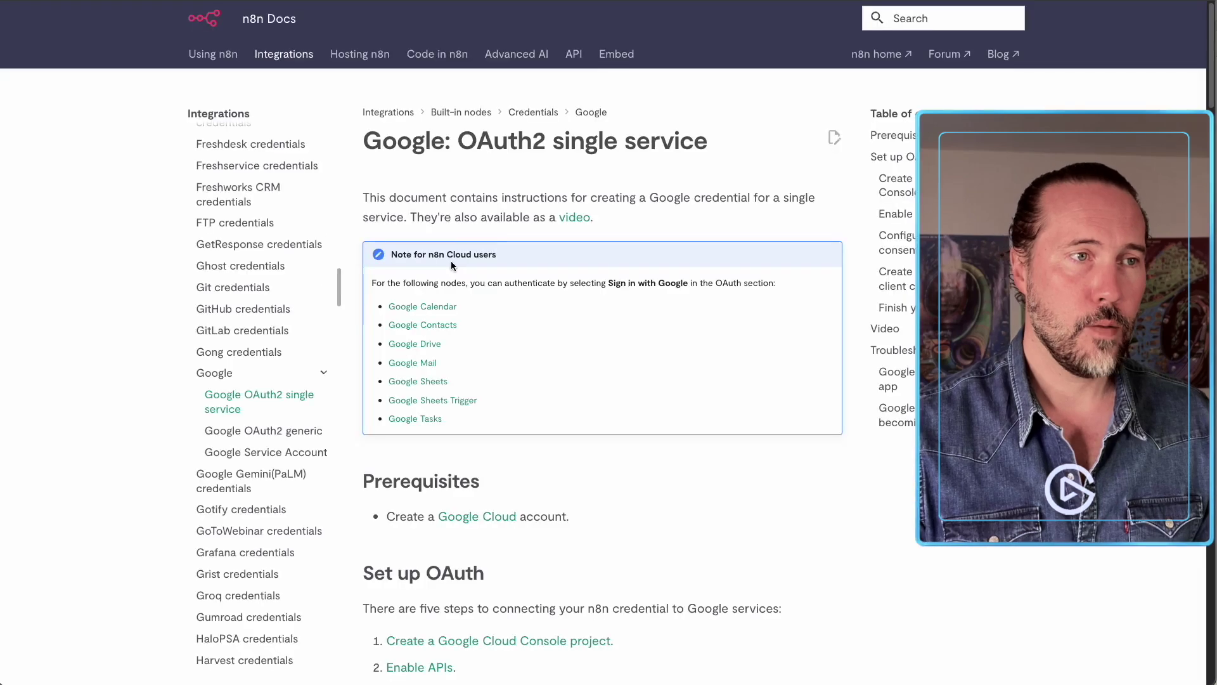
Follow the Google Cloud link in the docs' Prerequisites section.
scroll(458, 257, "down", 3)
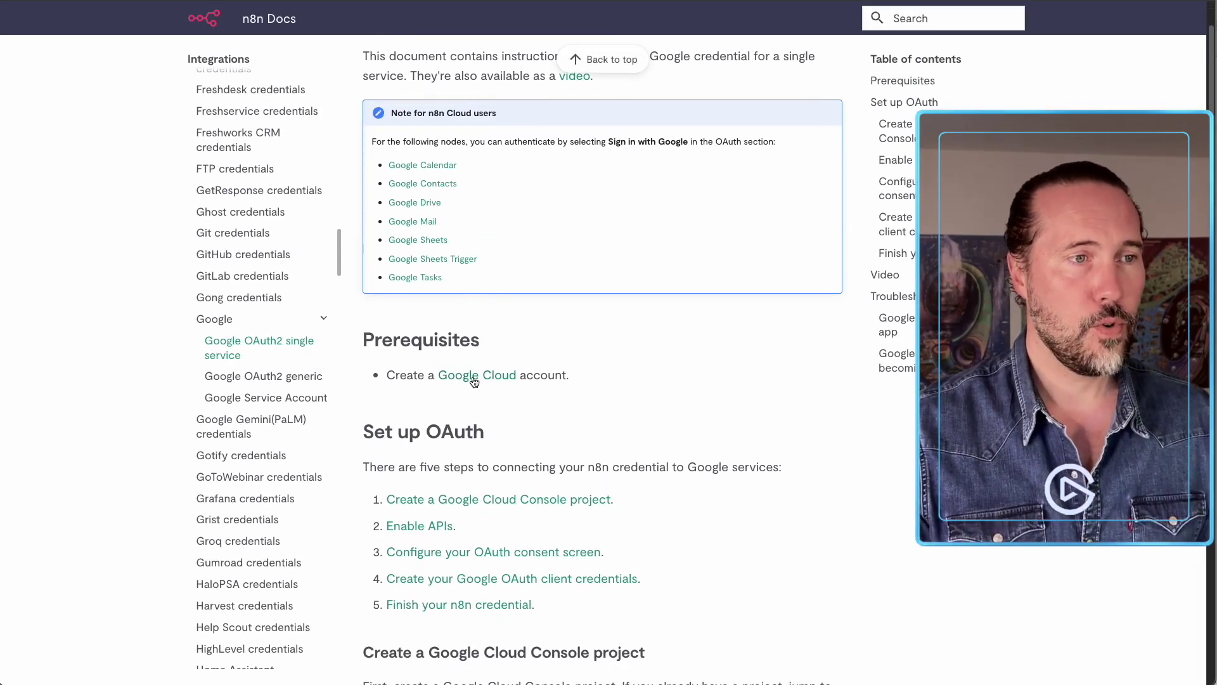
left_click(478, 378)
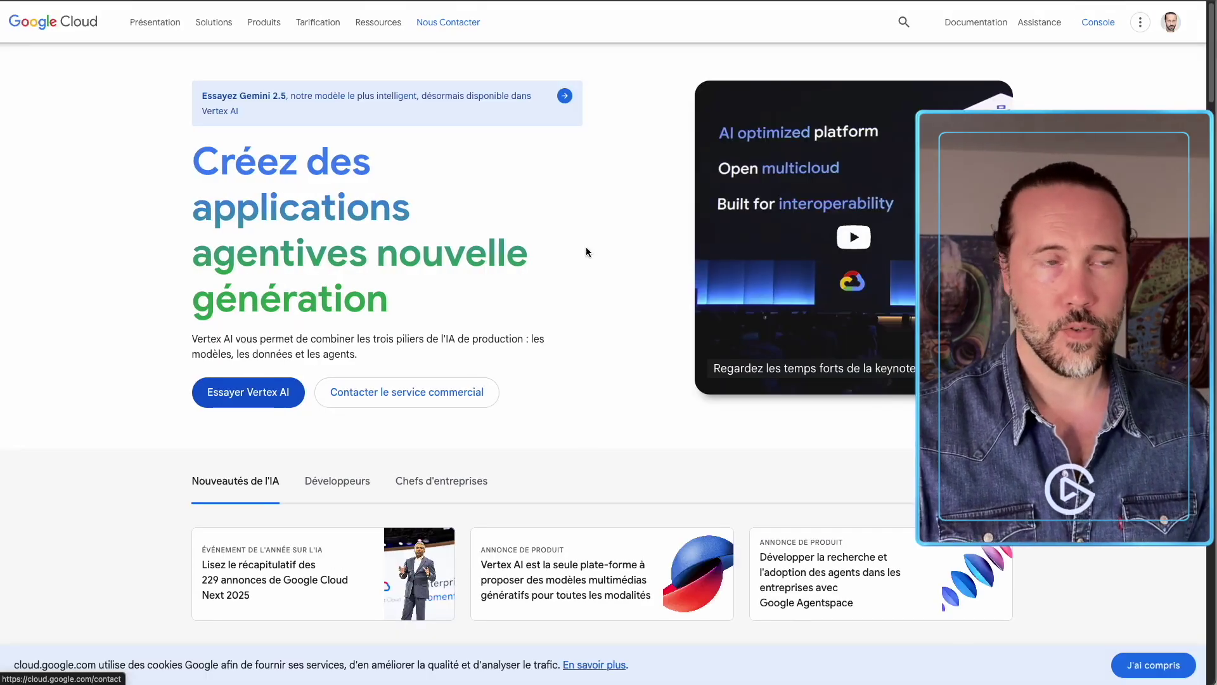
Switch to the other Google account and open the console in the VoiciMonAvis Oauth project.
left_click(1171, 22)
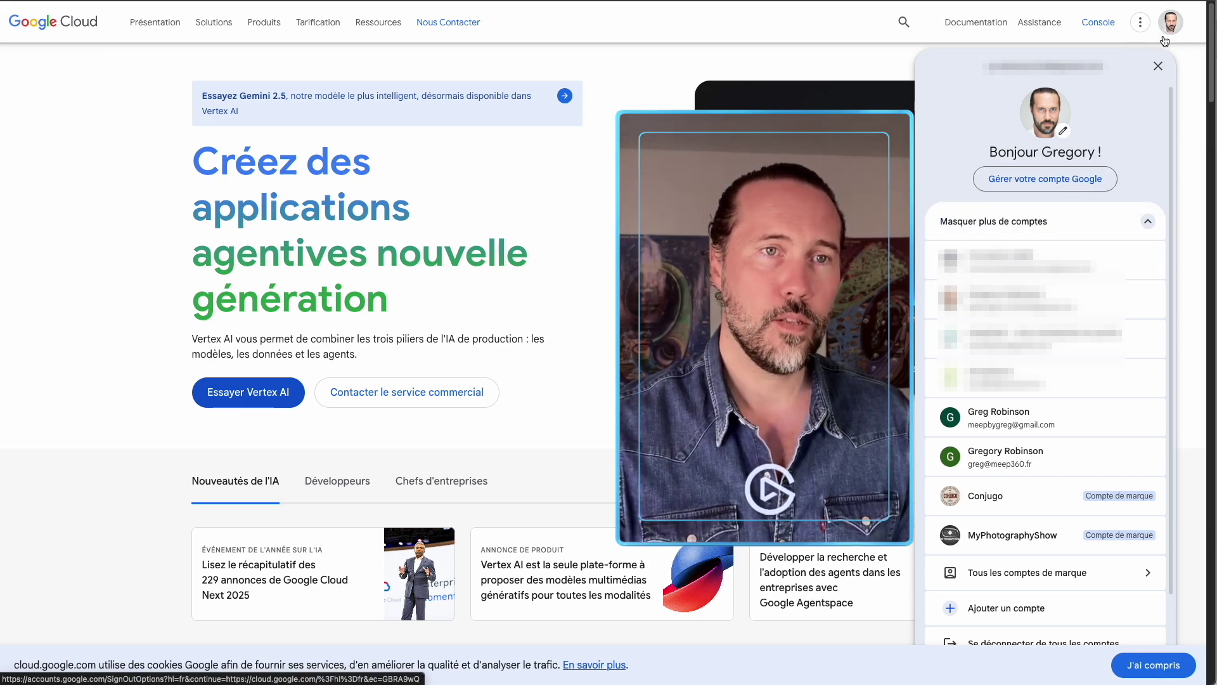
left_click(999, 415)
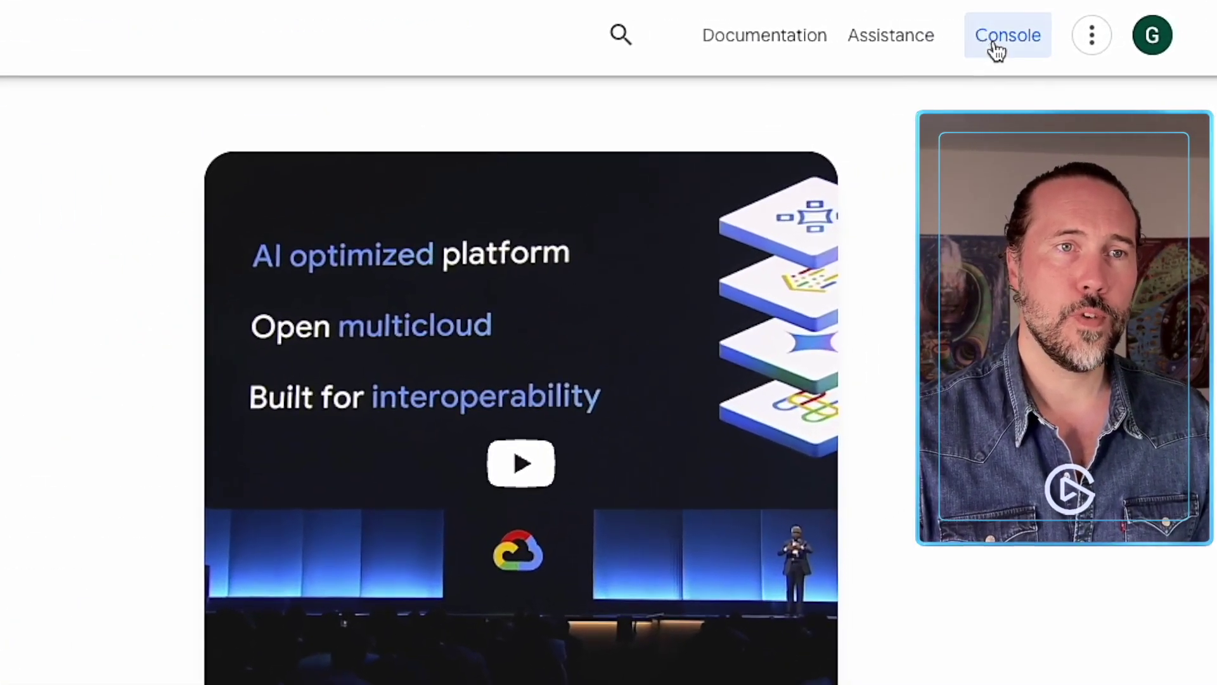
left_click(997, 50)
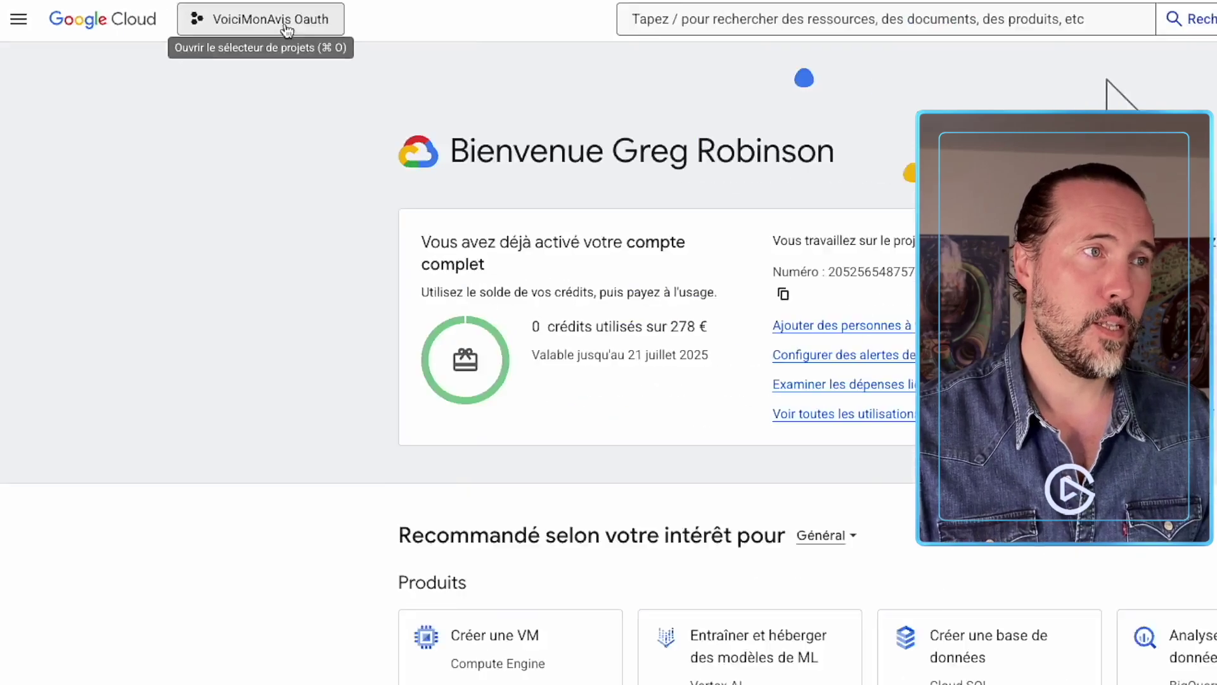
left_click(401, 29)
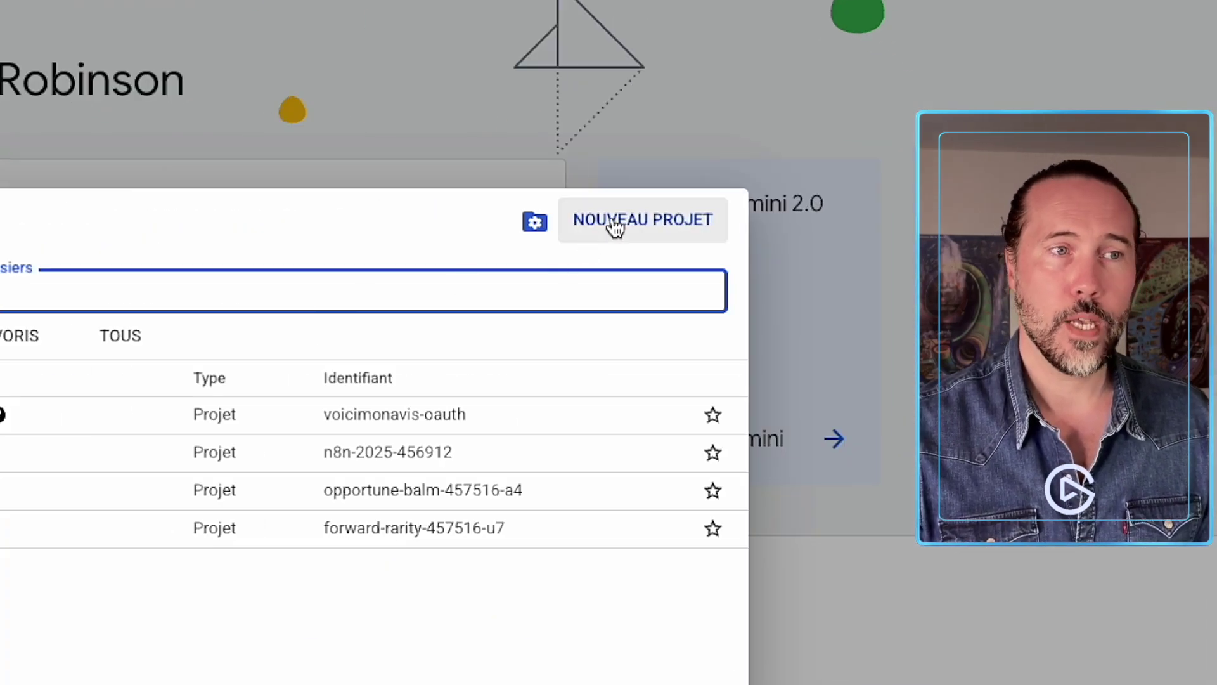
Create a new Google Cloud project named 'Demo n8n' and reopen the project selector.
left_click(615, 225)
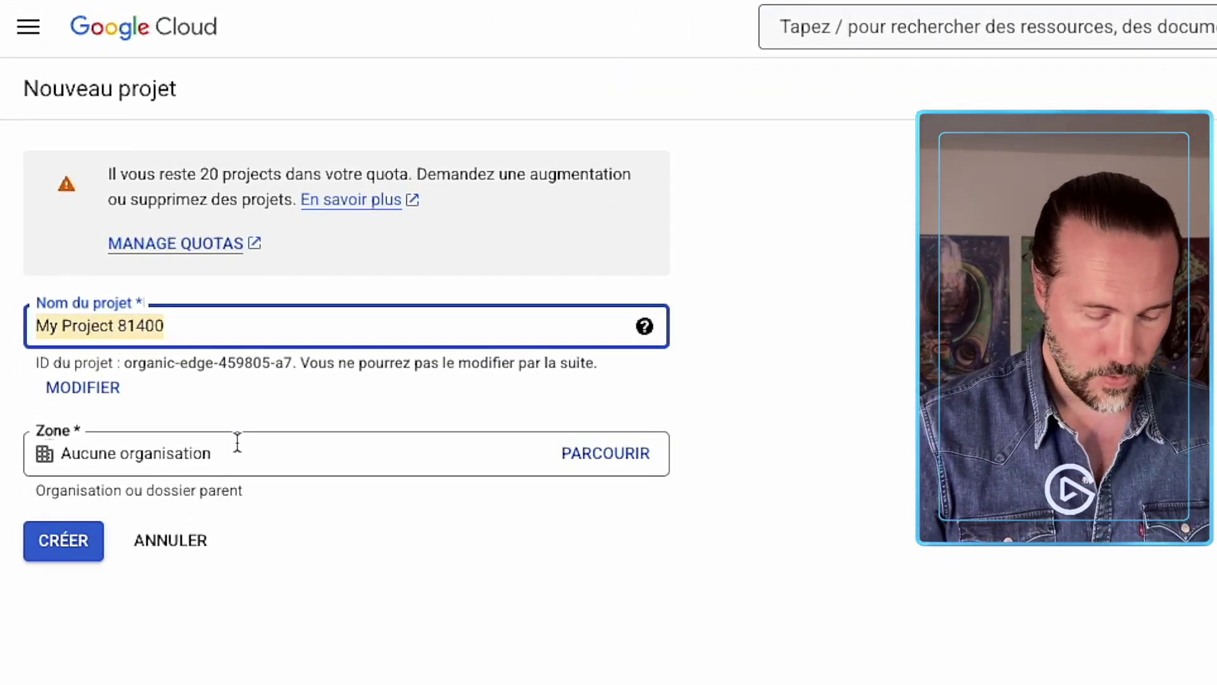
type("Dem")
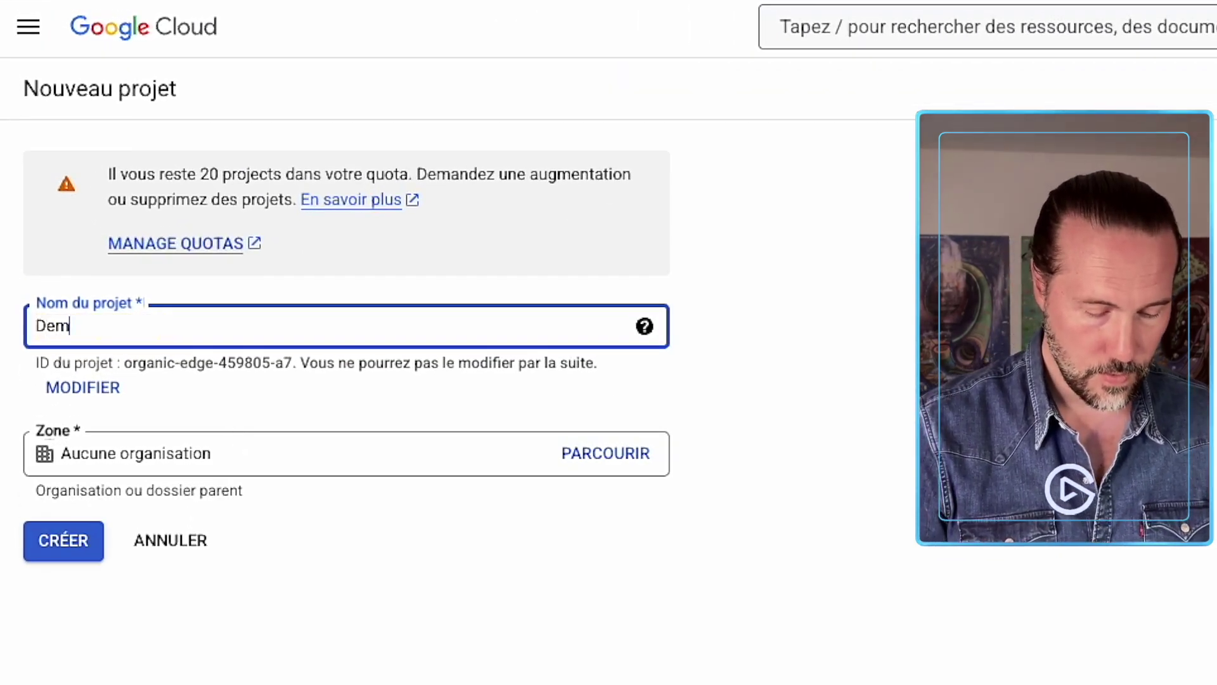
type("o n8n")
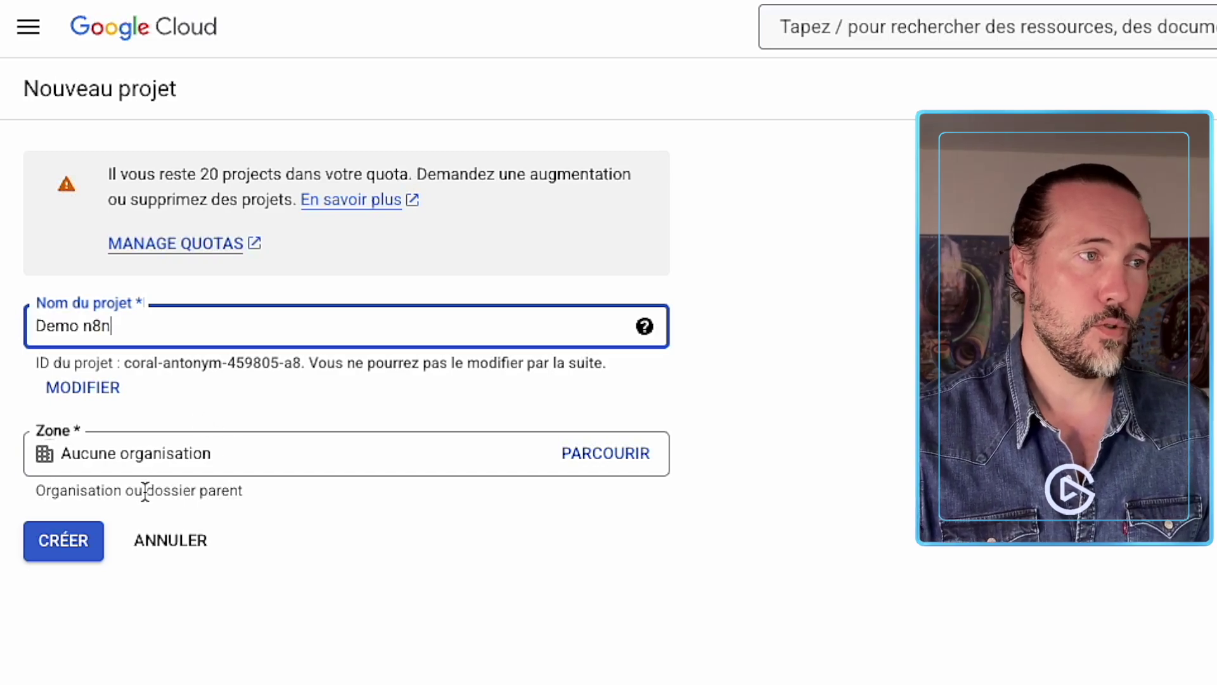
left_click(63, 540)
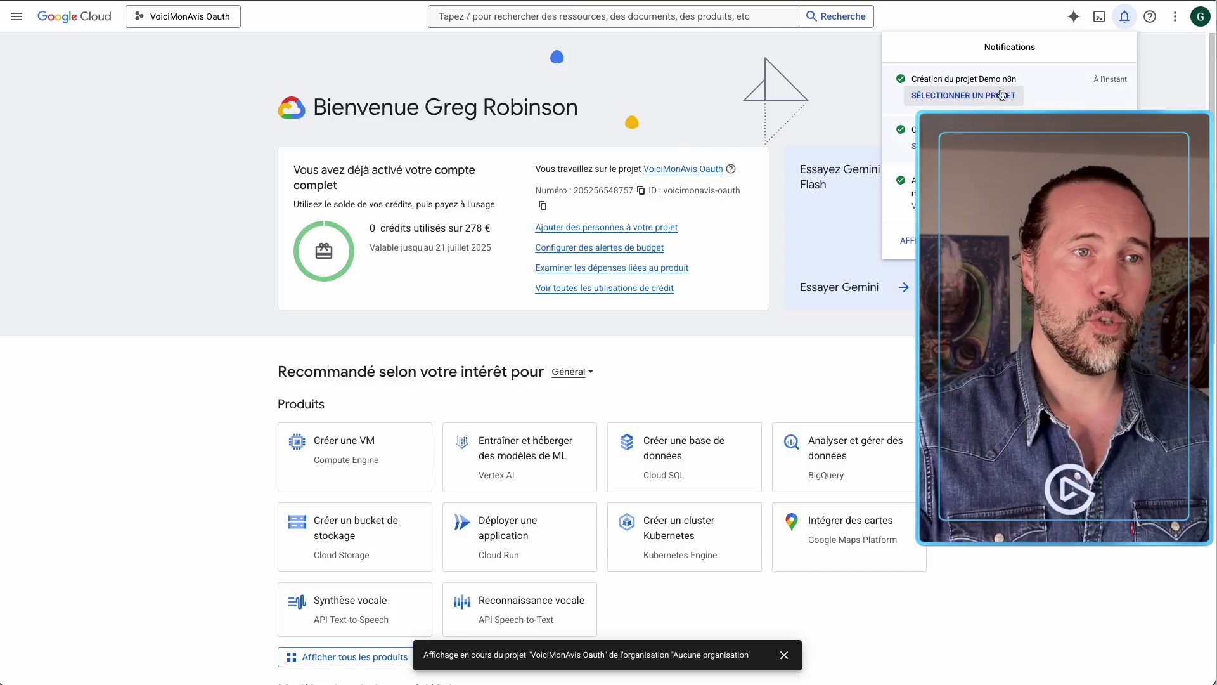
left_click(194, 24)
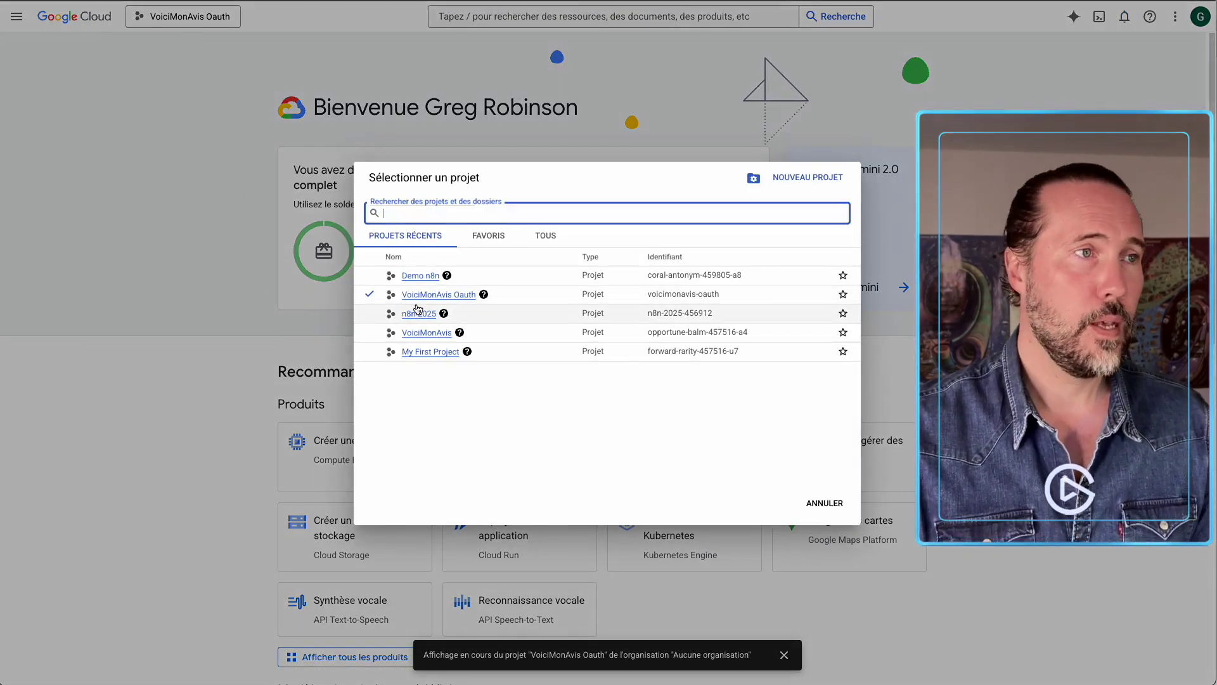
Make Demo n8n the active project and go to API et services > Écran de consentement OAuth.
left_click(420, 275)
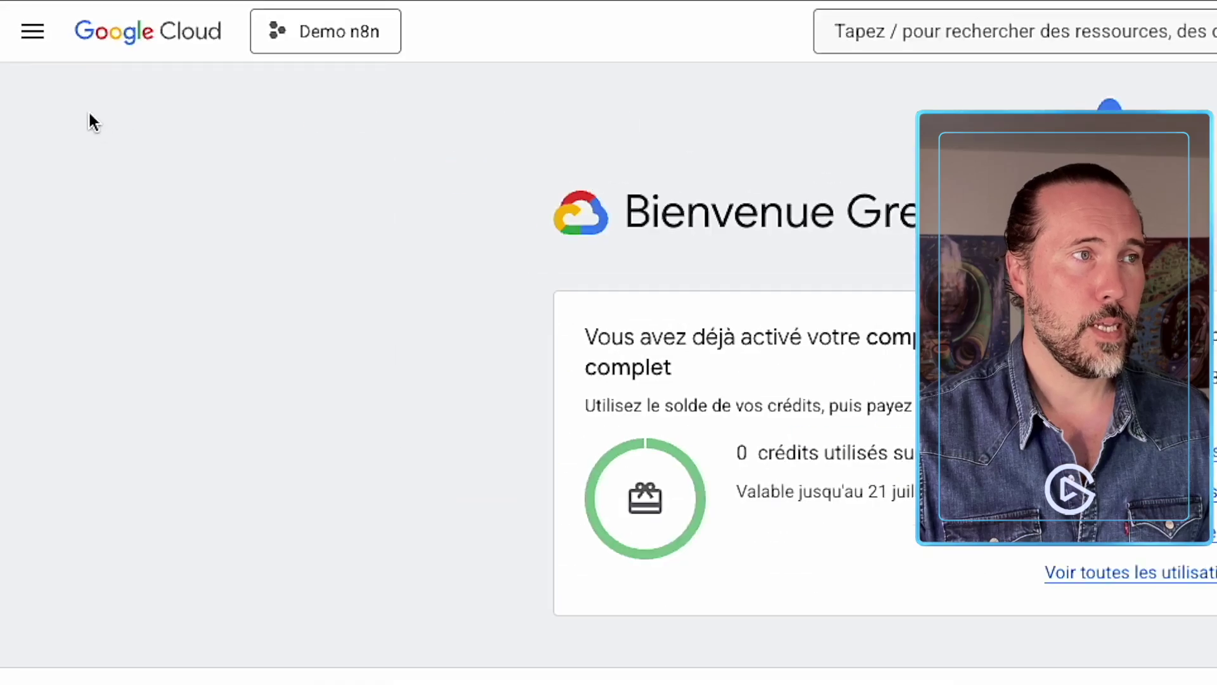
left_click(35, 33)
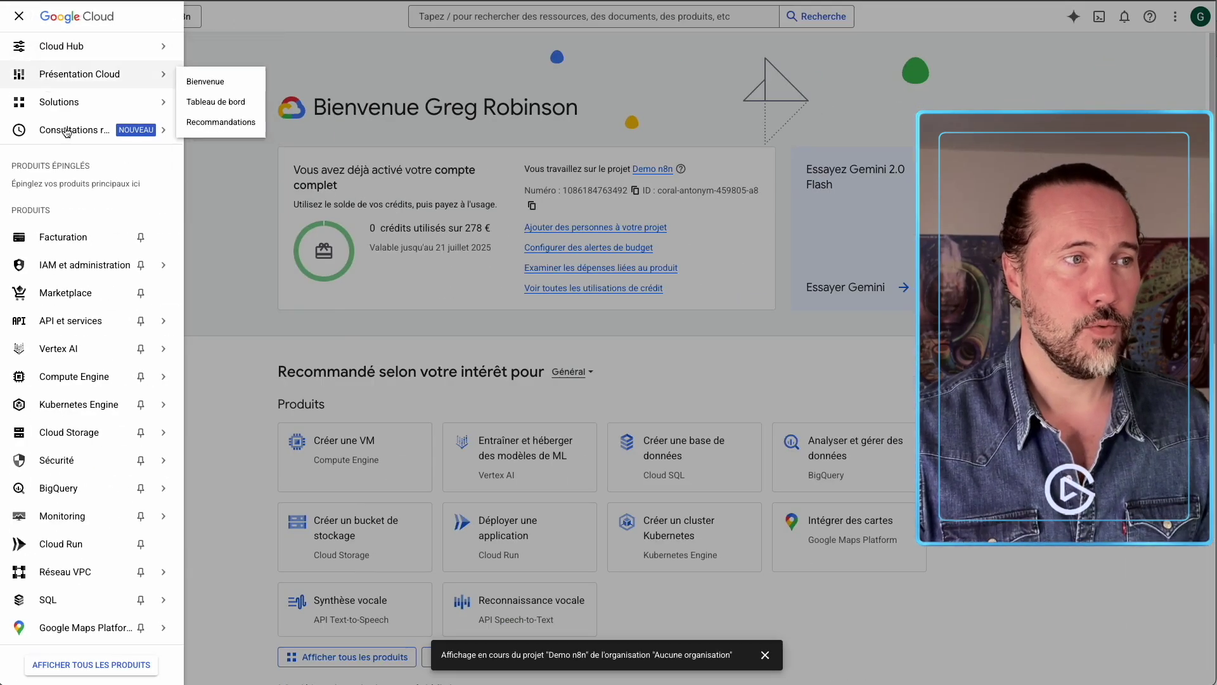
mouse_move(74, 331)
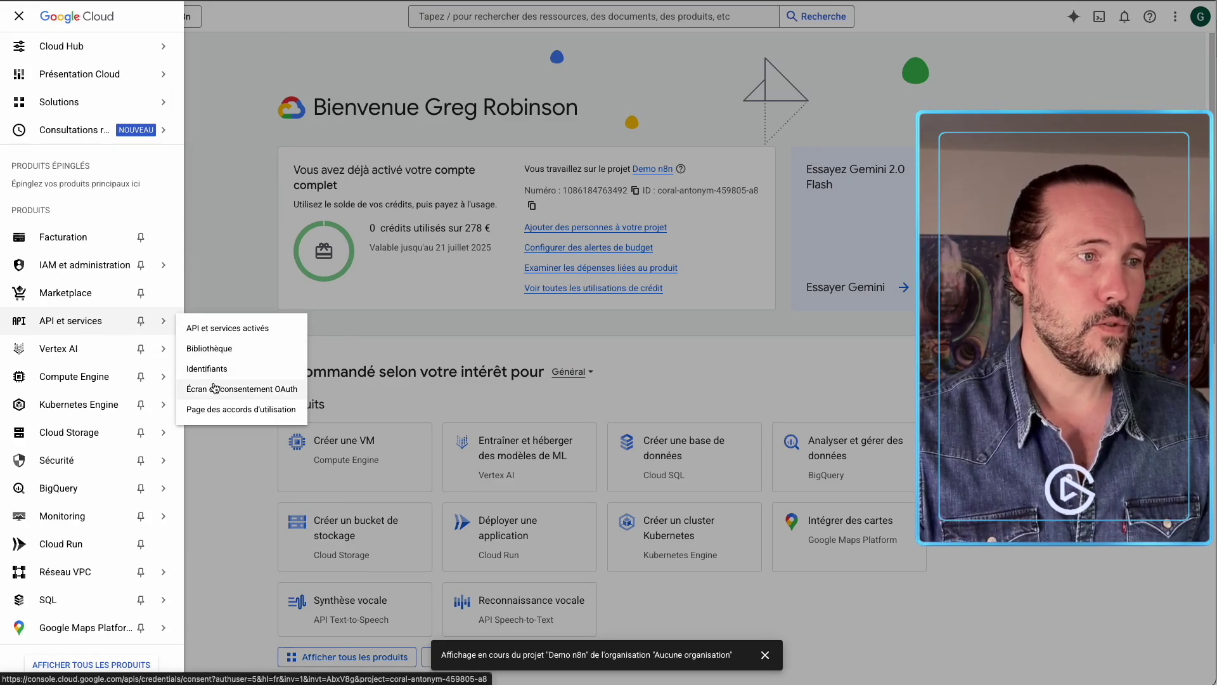
left_click(254, 396)
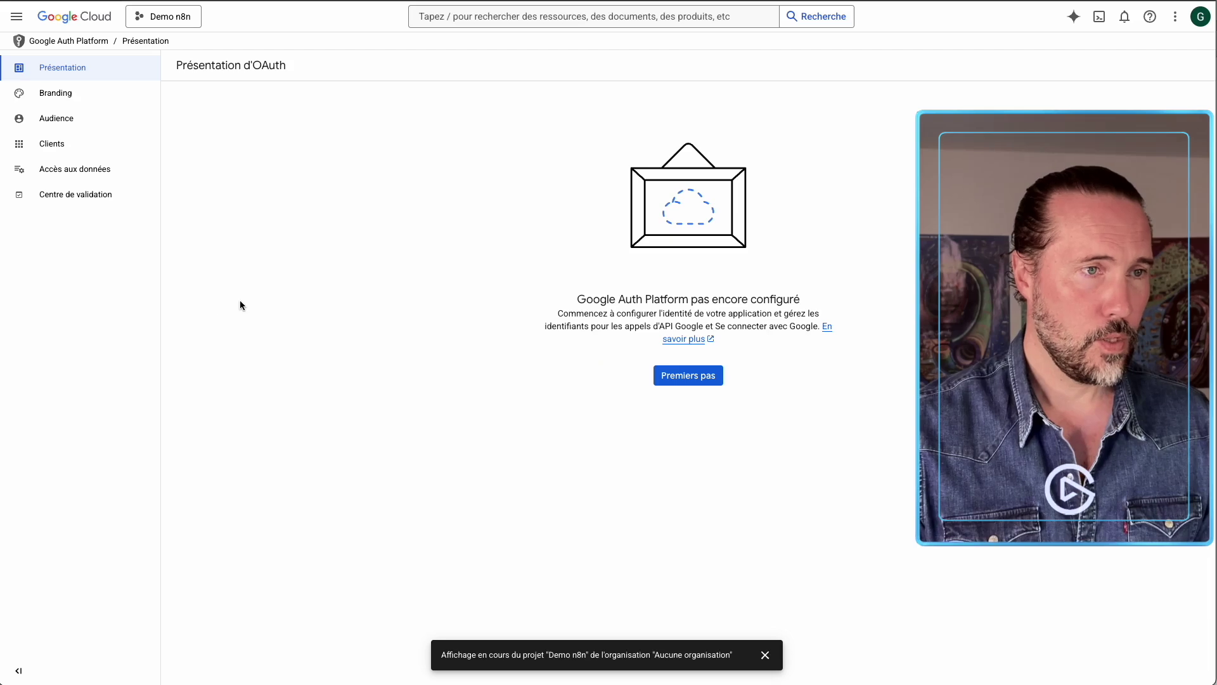
Name the OAuth app 'Demo n8n' and choose your user support e-mail address.
left_click(674, 381)
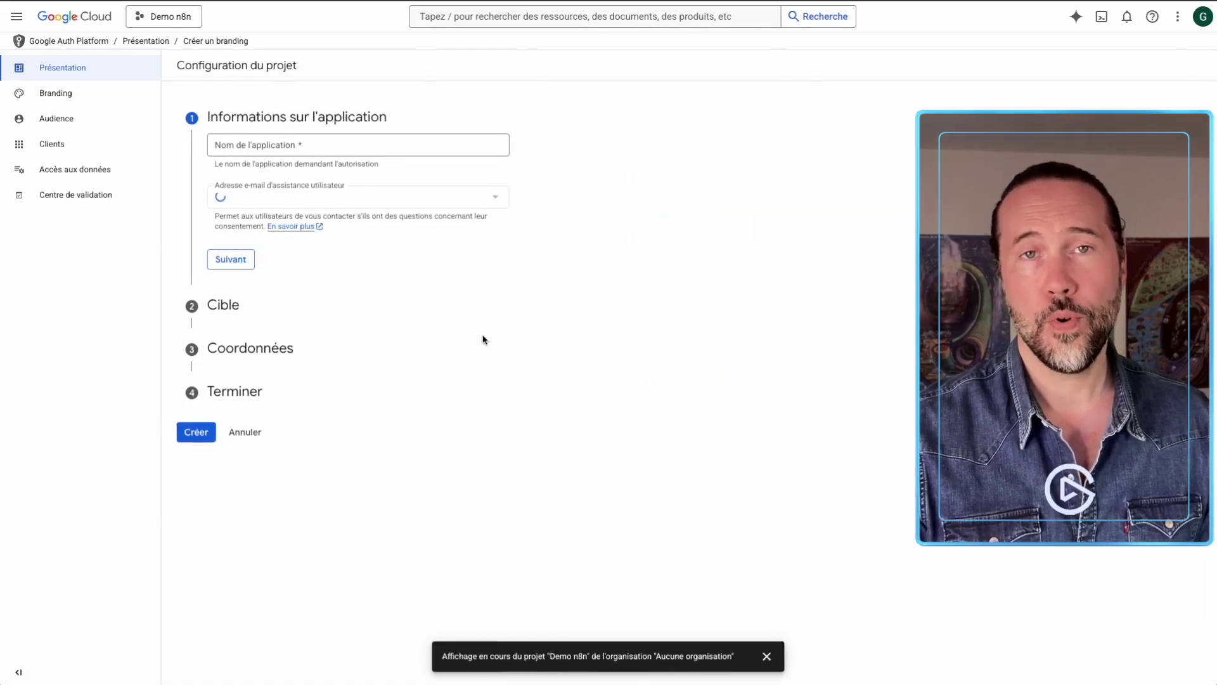
left_click(254, 150)
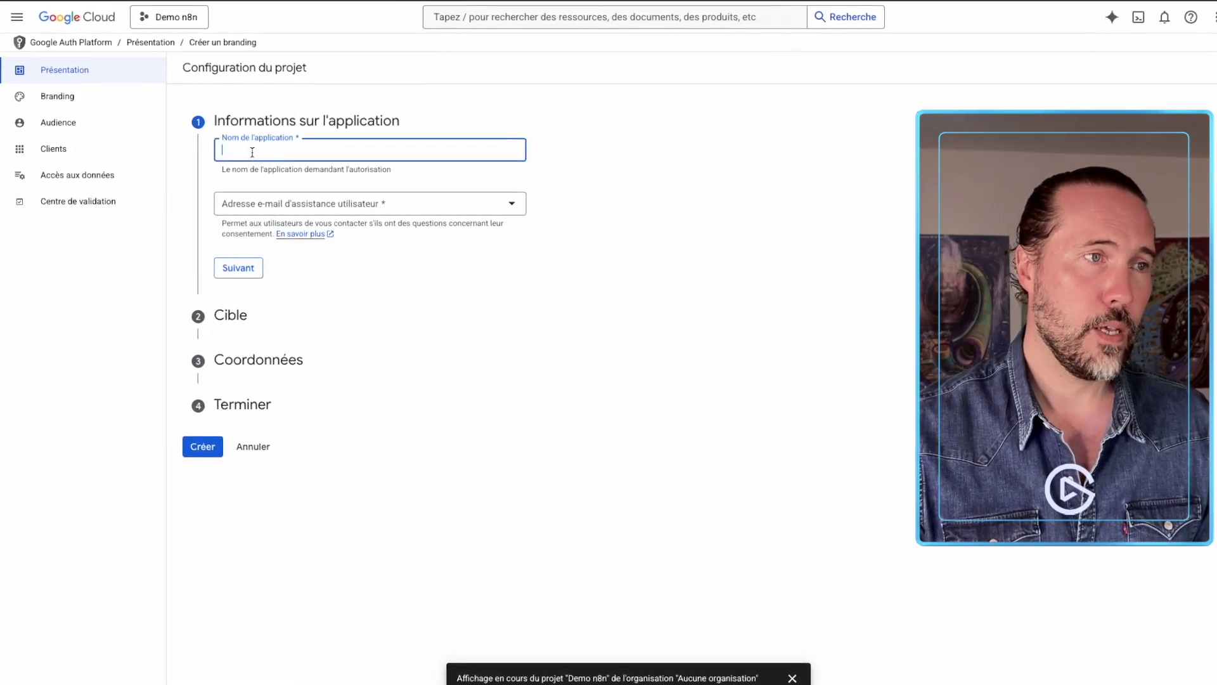
type("DEmo ")
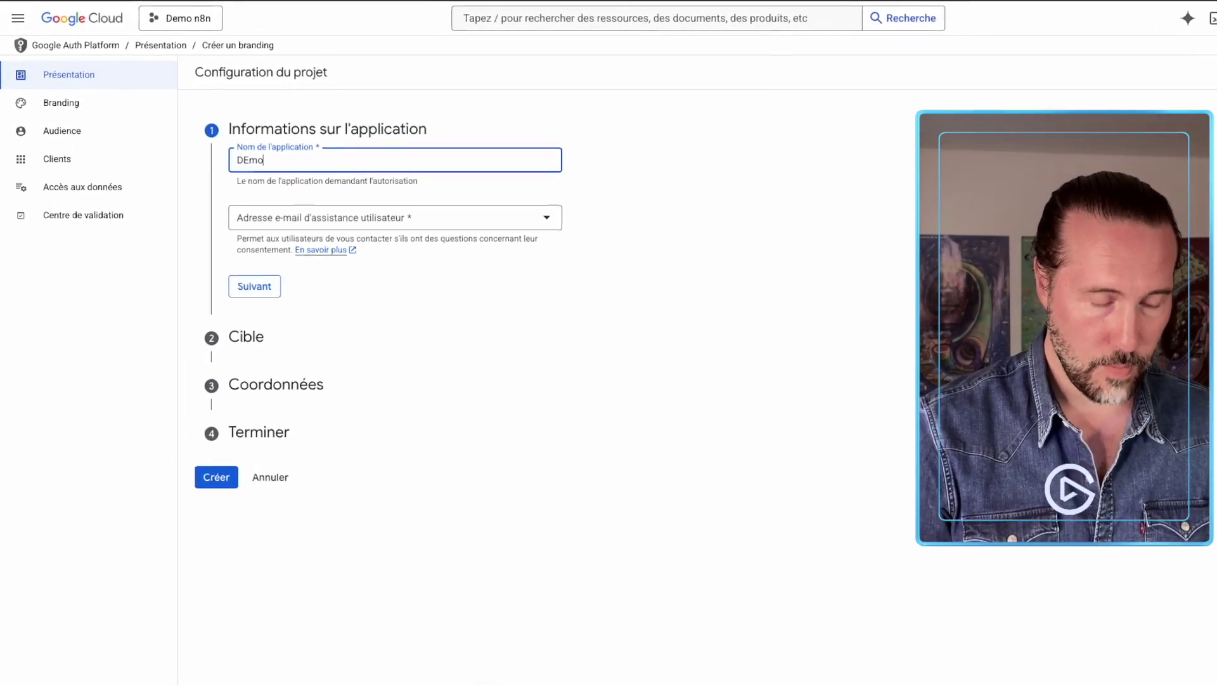
type("n8n")
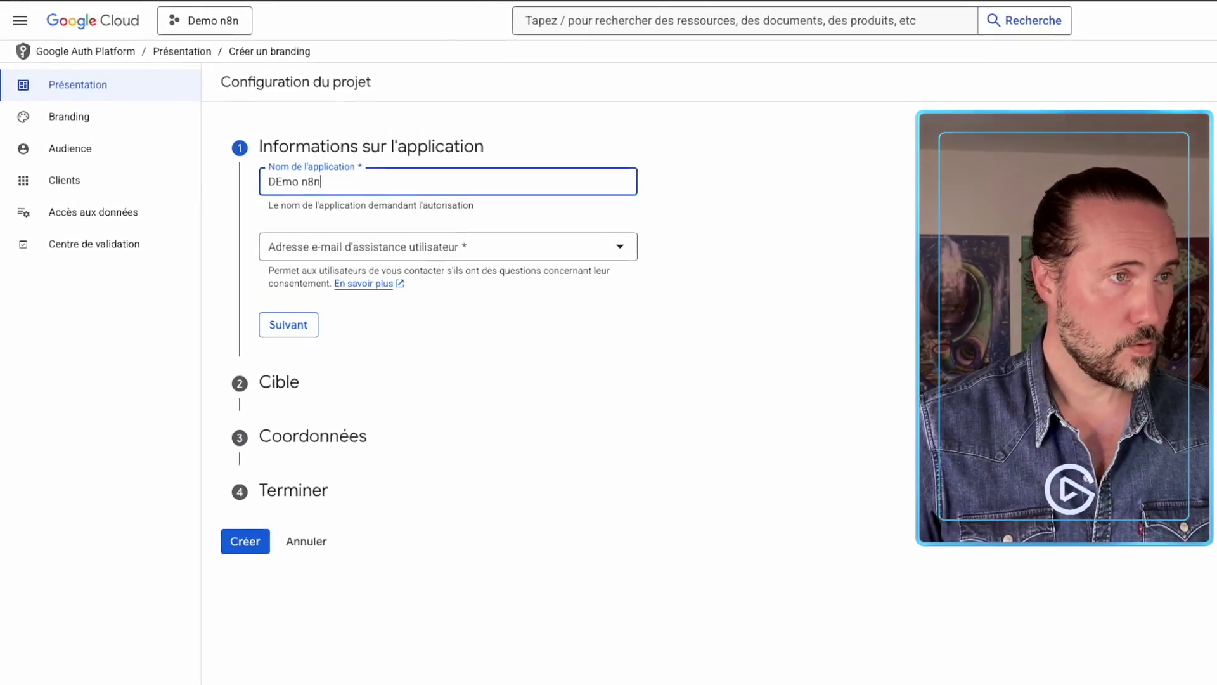
left_click(283, 182)
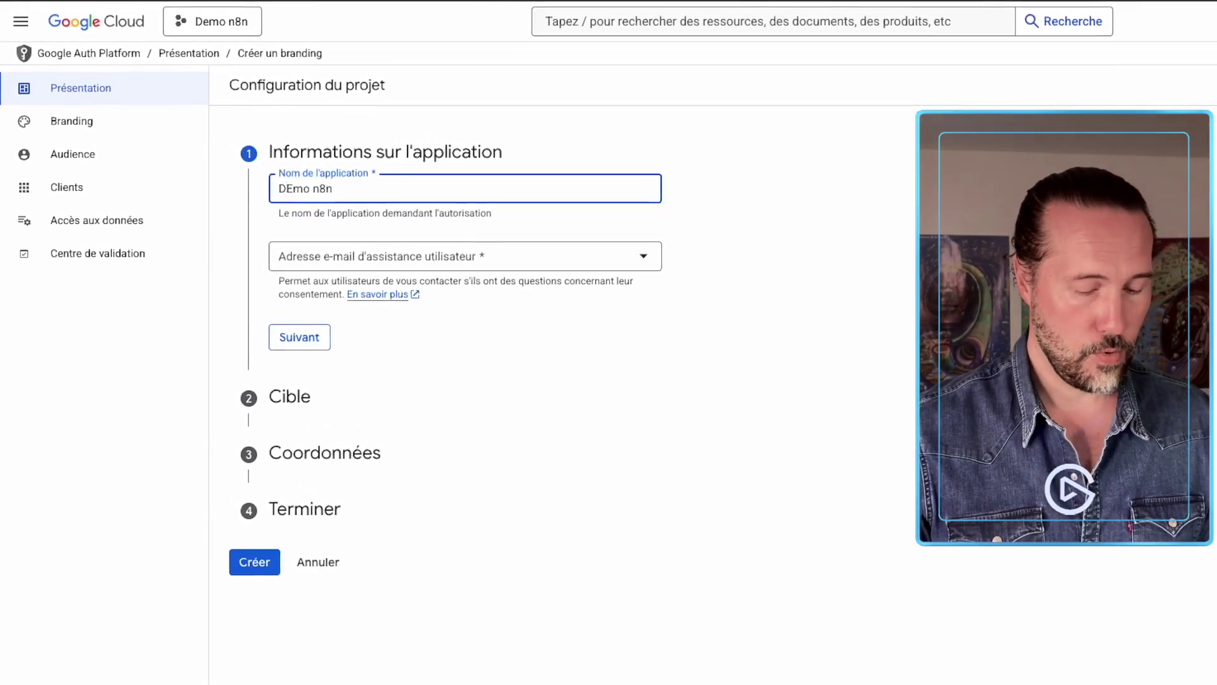
key("BackSpace")
type("e")
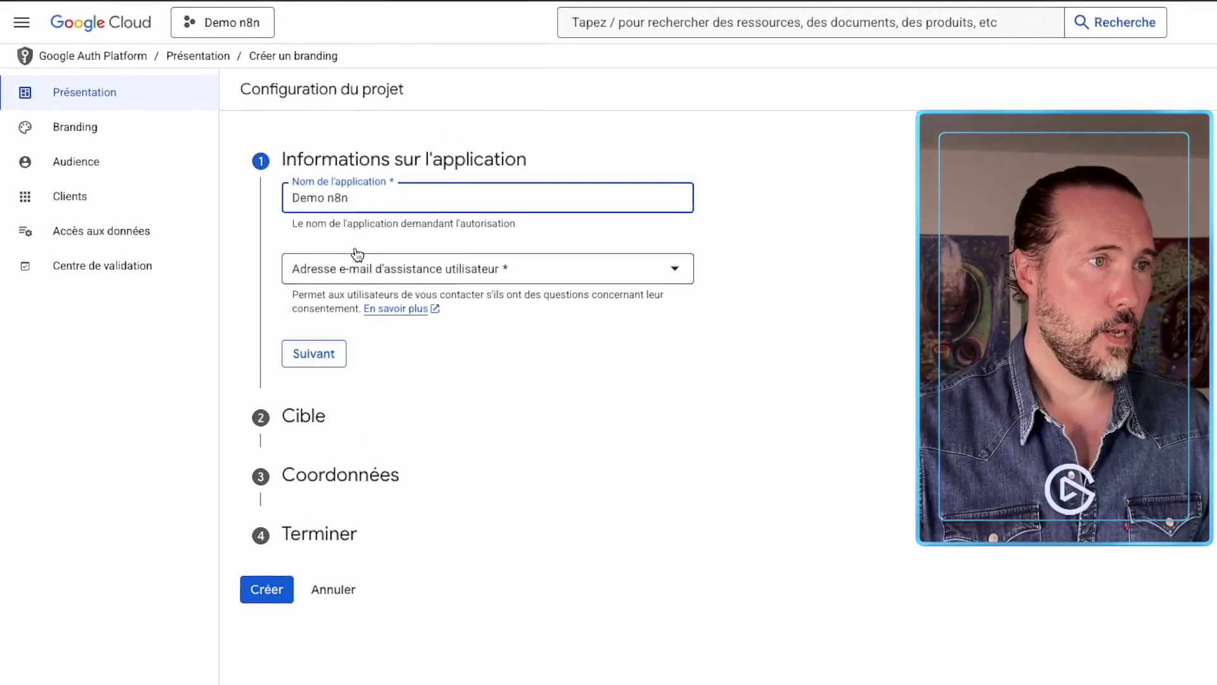
left_click(352, 262)
left_click(373, 297)
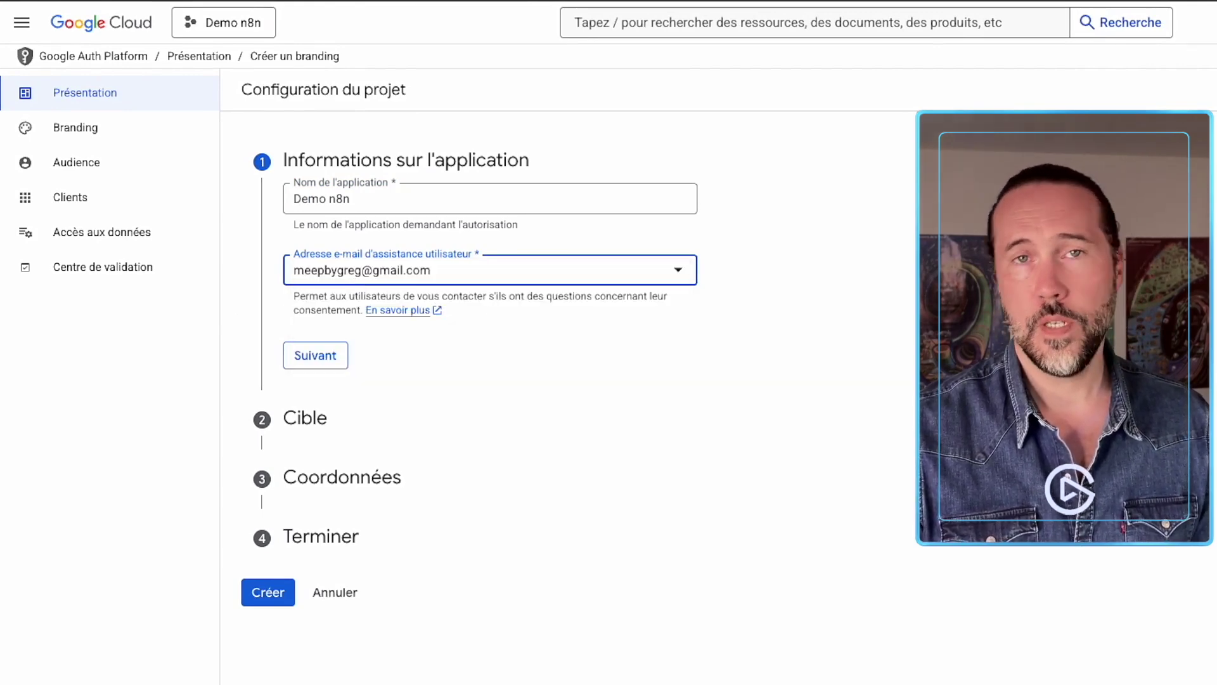
left_click(299, 359)
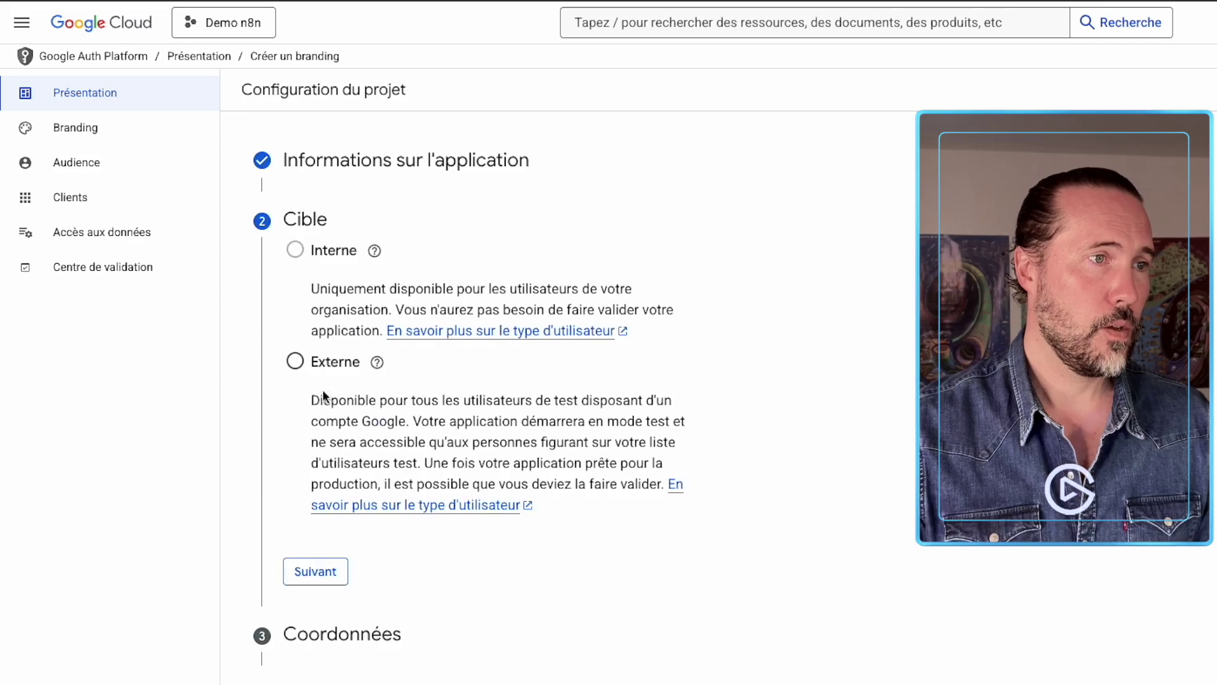
Choose Externe audience, enter your contact e-mail, accept the API user data policy, and create.
left_click(293, 588)
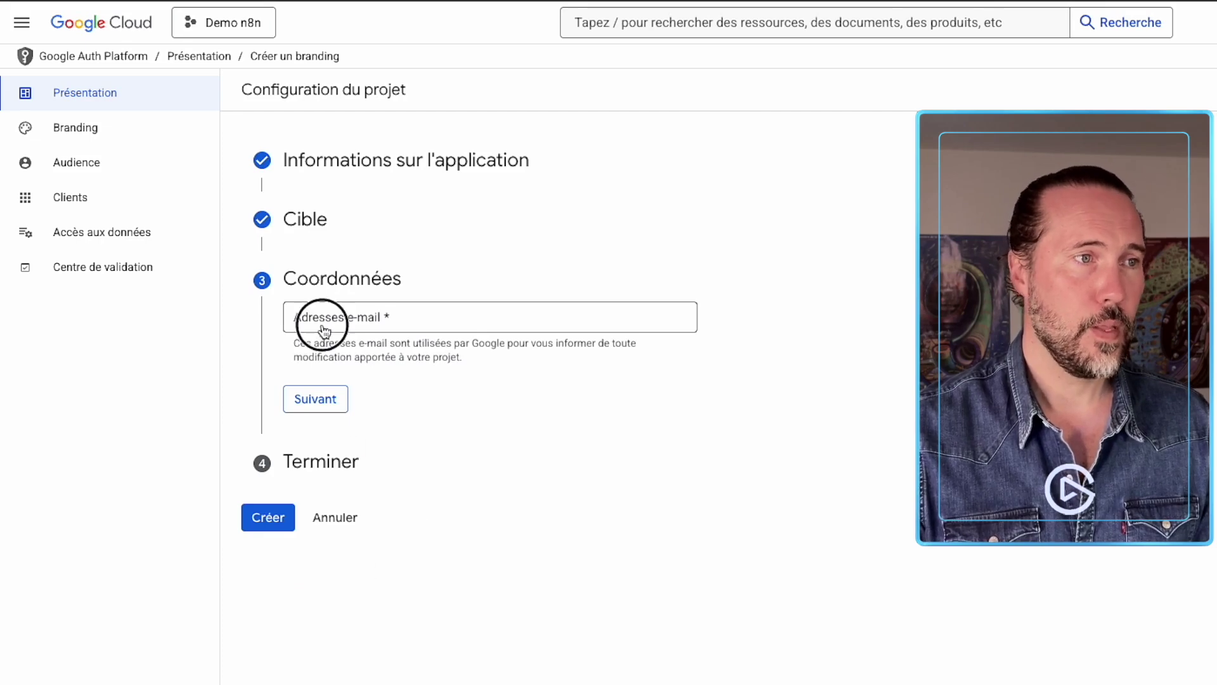
left_click(324, 330)
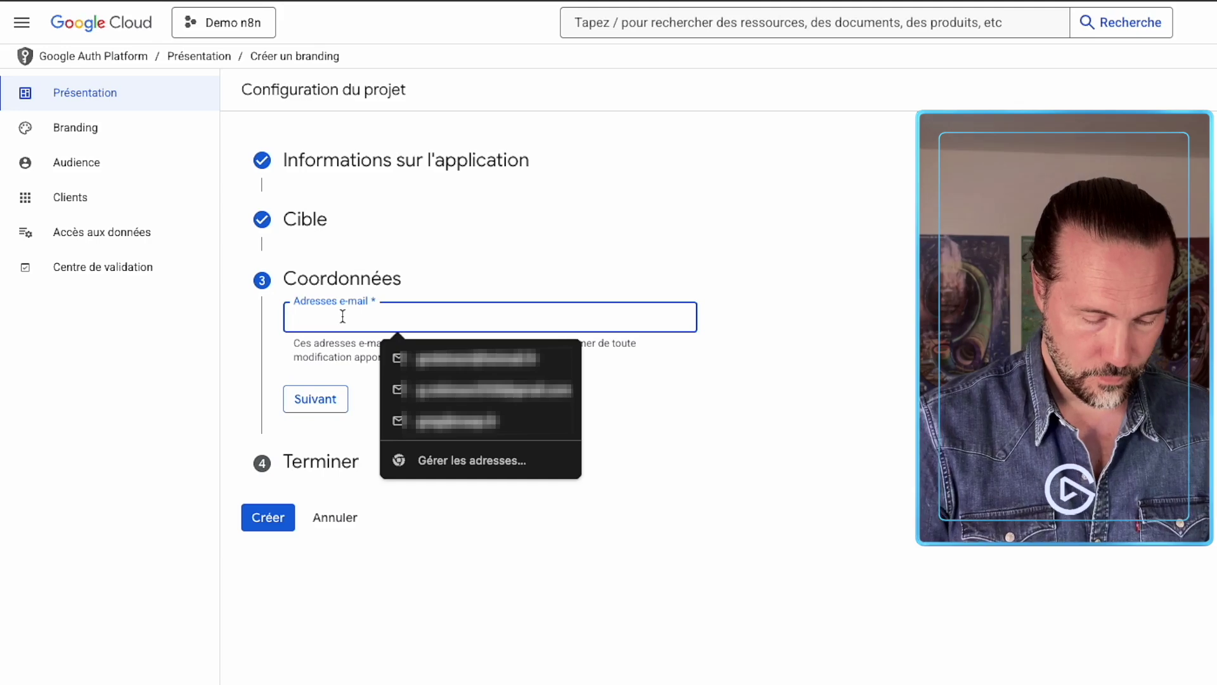
left_click(413, 359)
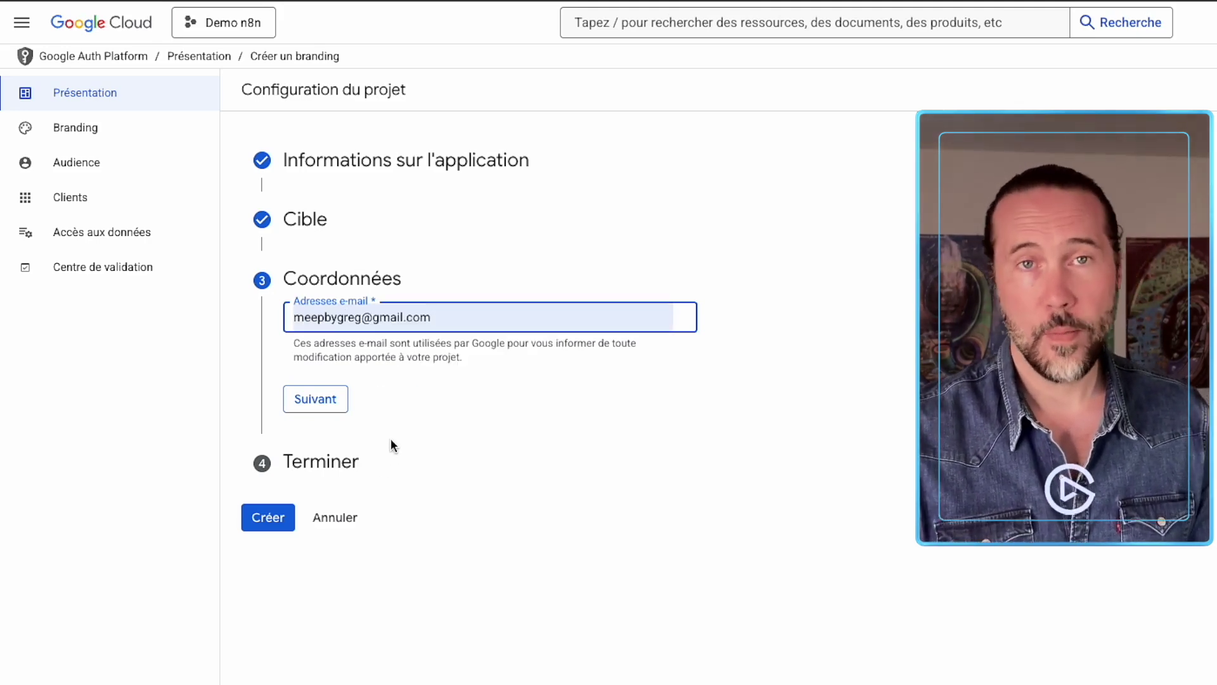
left_click(307, 396)
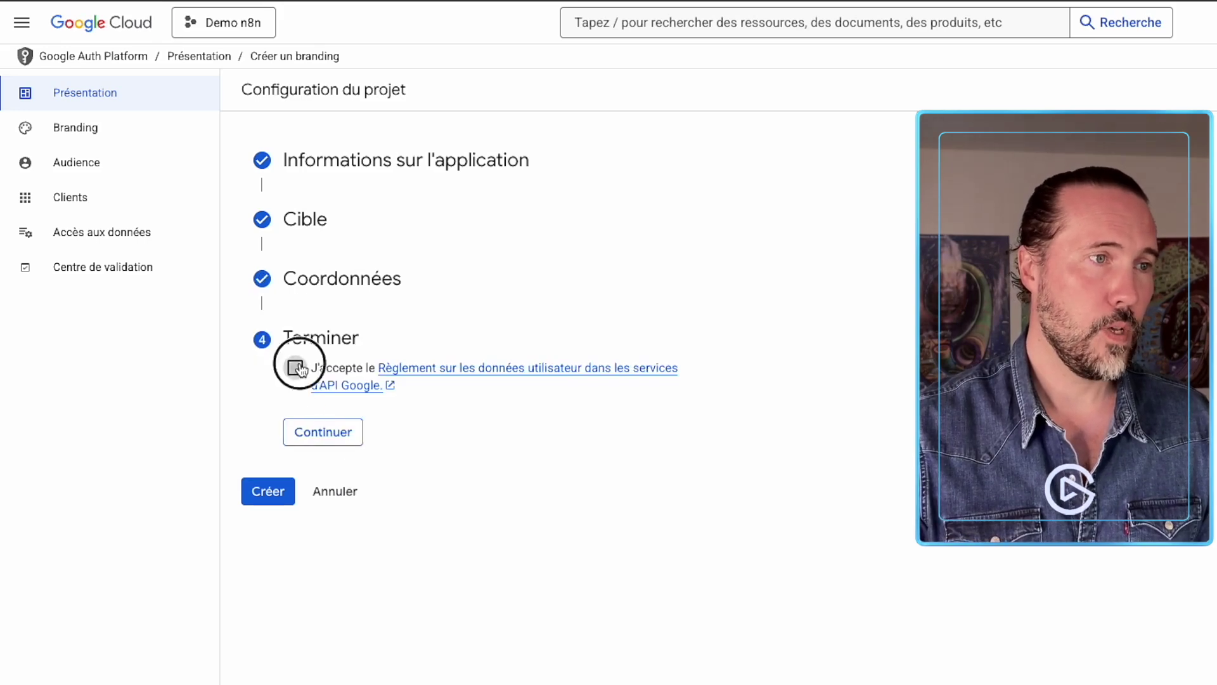
left_click(296, 367)
left_click(321, 431)
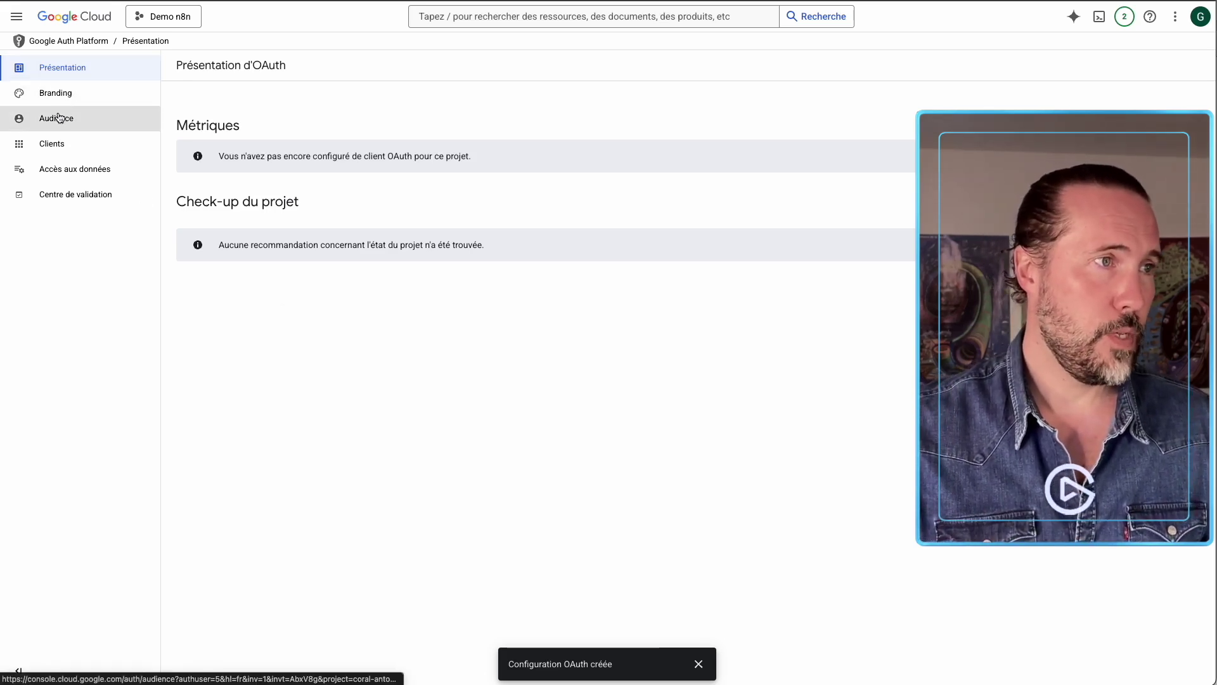
On the Audience page, add your own Google account e-mail as a test user and save.
left_click(17, 16)
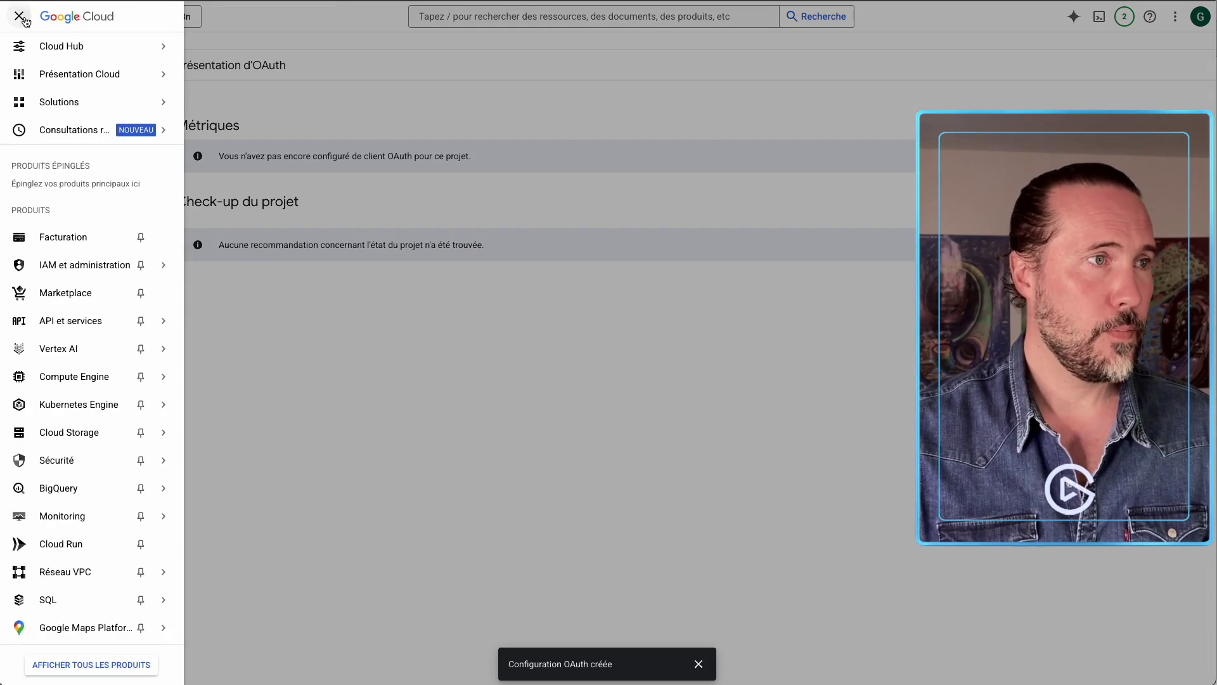
left_click(19, 17)
left_click(57, 127)
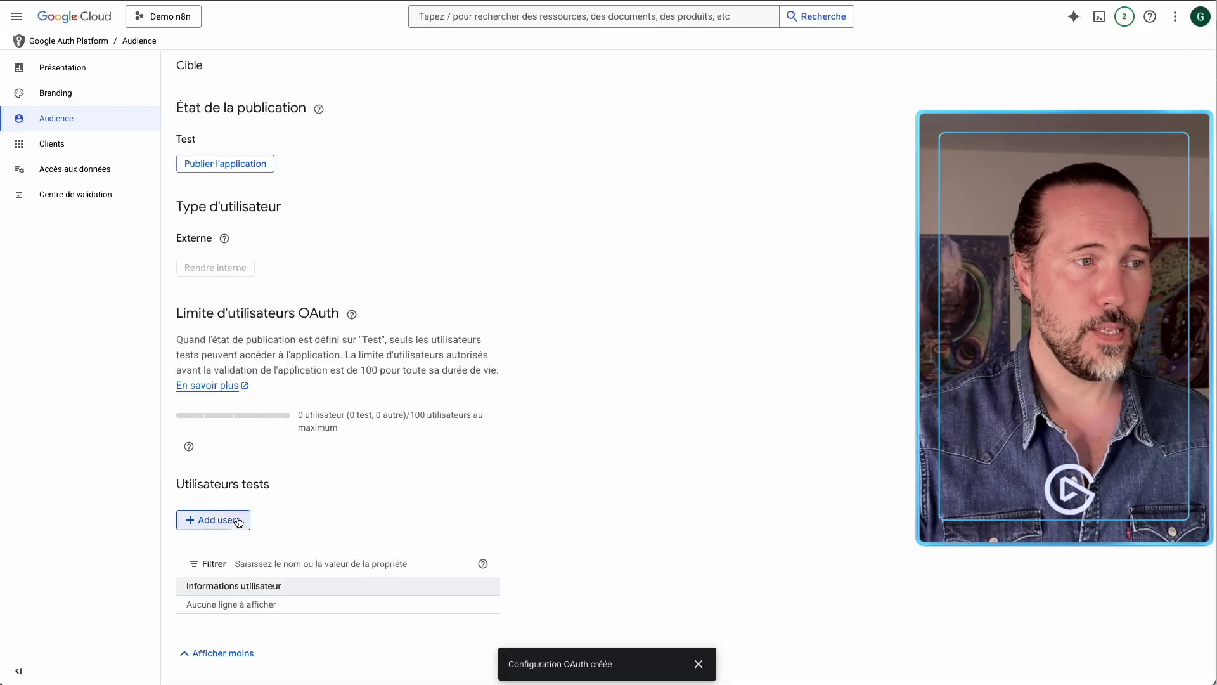
left_click(239, 521)
left_click(796, 152)
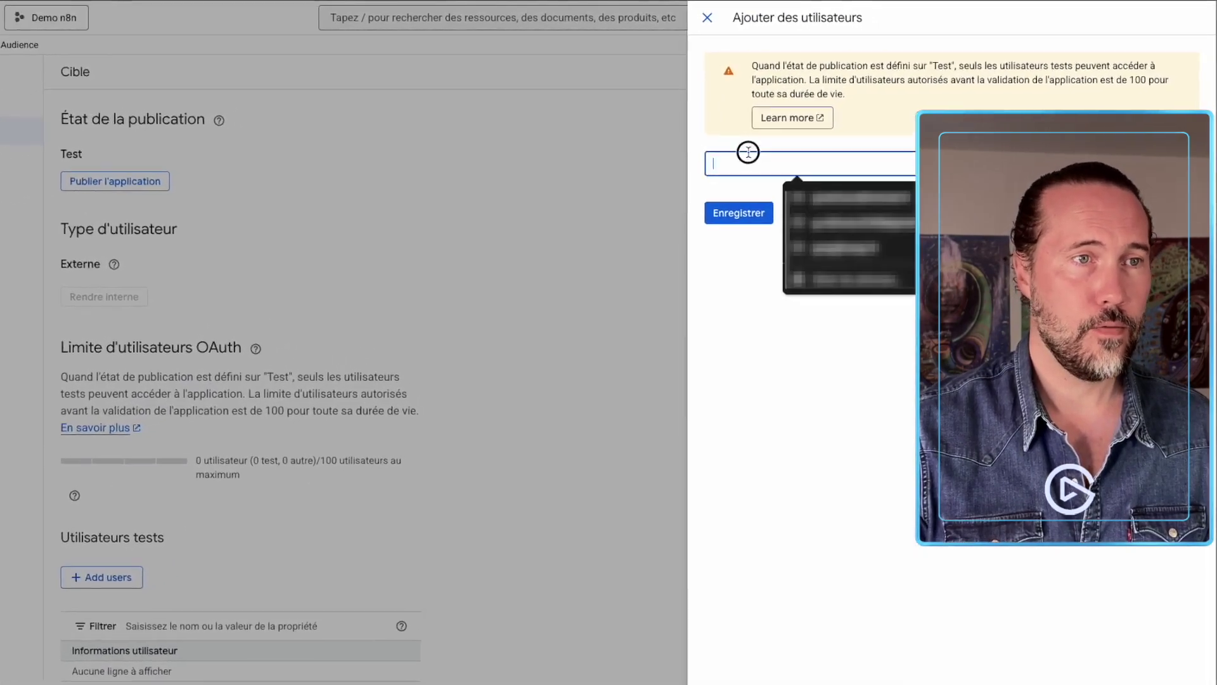
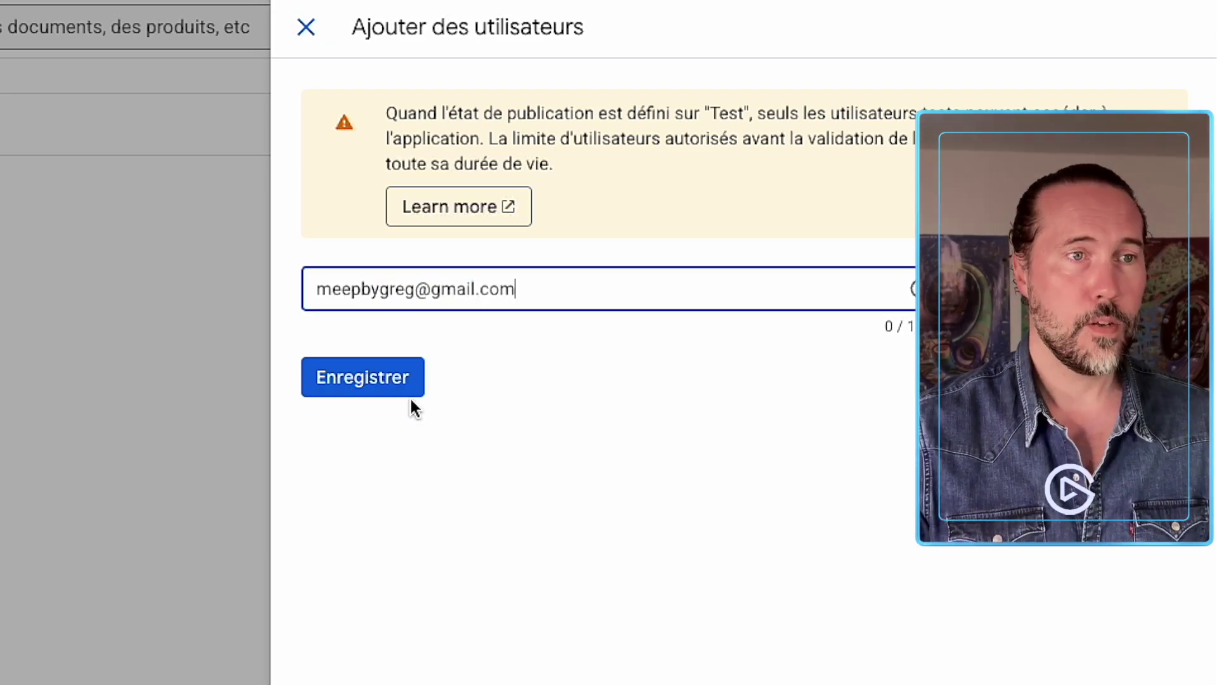
left_click(403, 381)
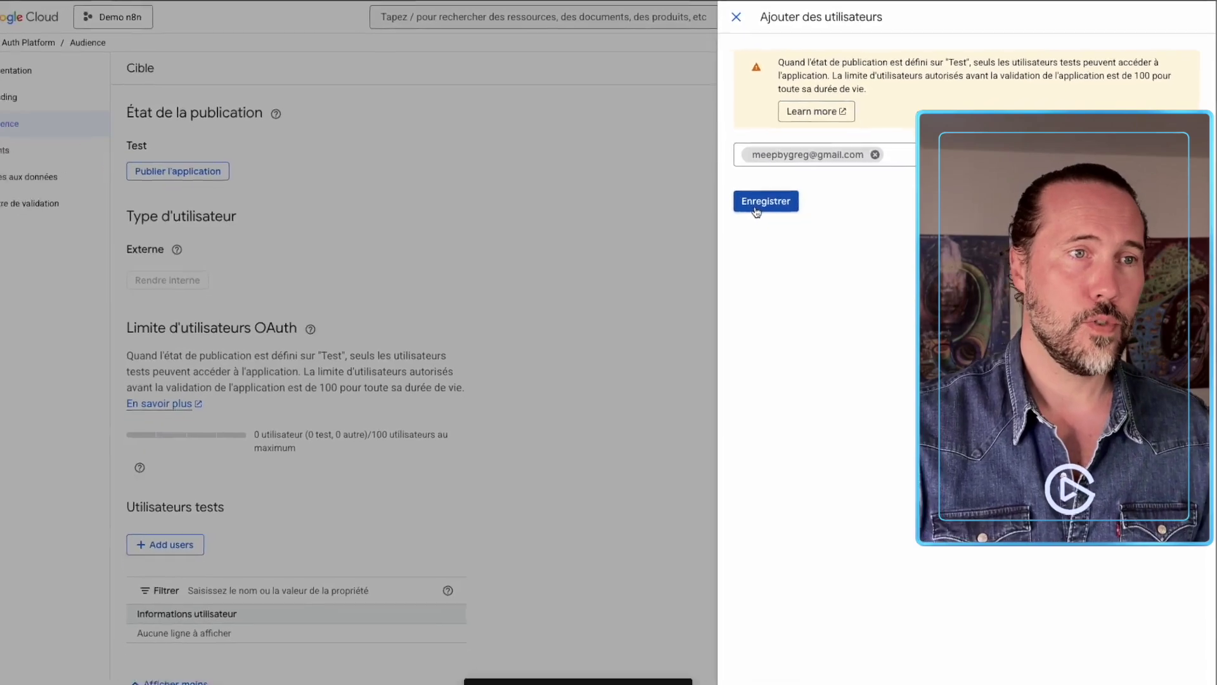
left_click(765, 202)
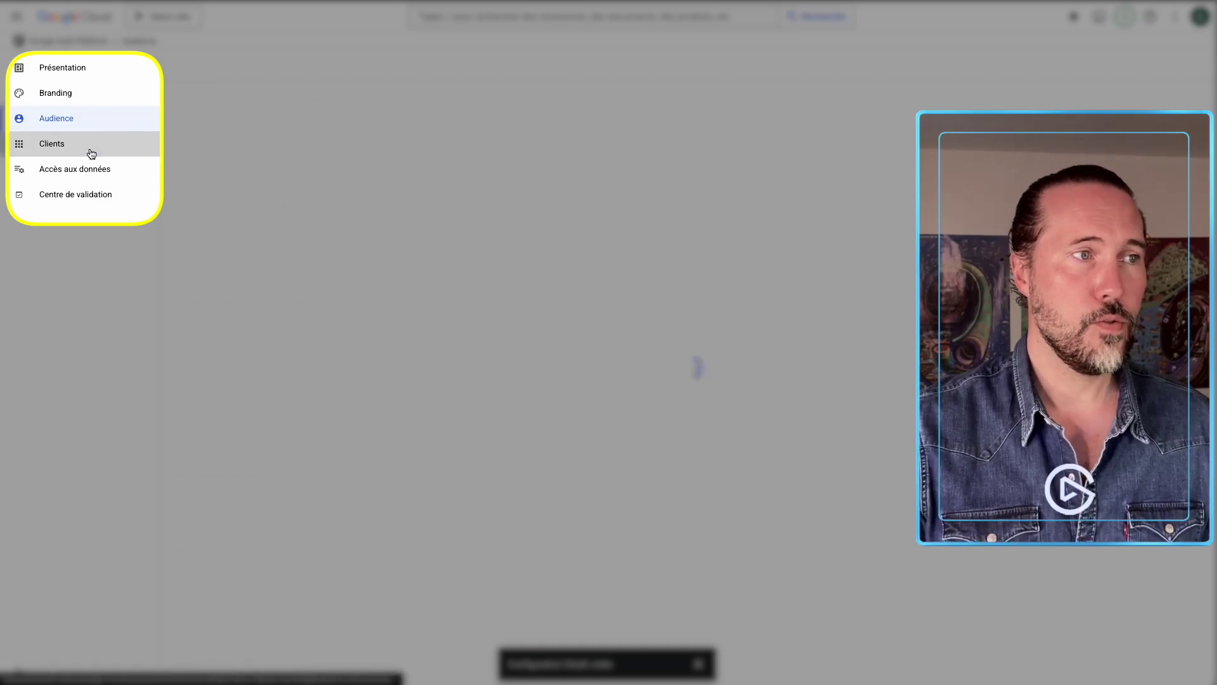
left_click(91, 152)
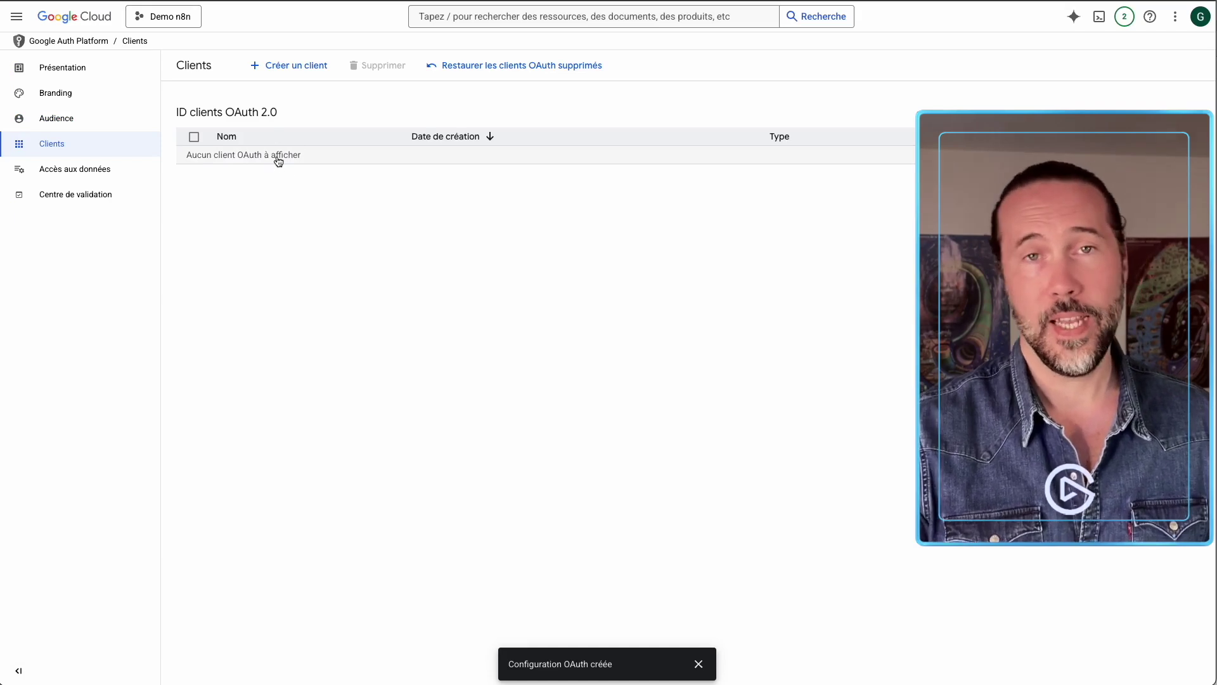
Start a new OAuth client of type Application Web, renaming 'Client Web 1' to 'Demo n8n'.
left_click(292, 73)
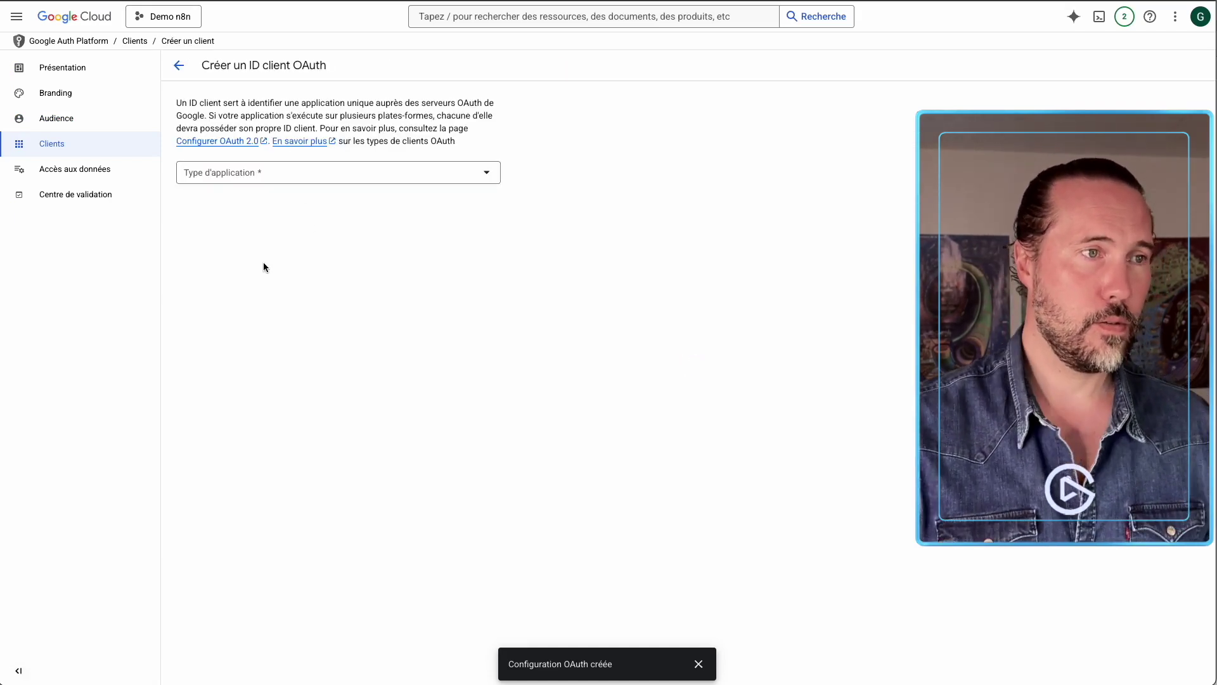
left_click(194, 178)
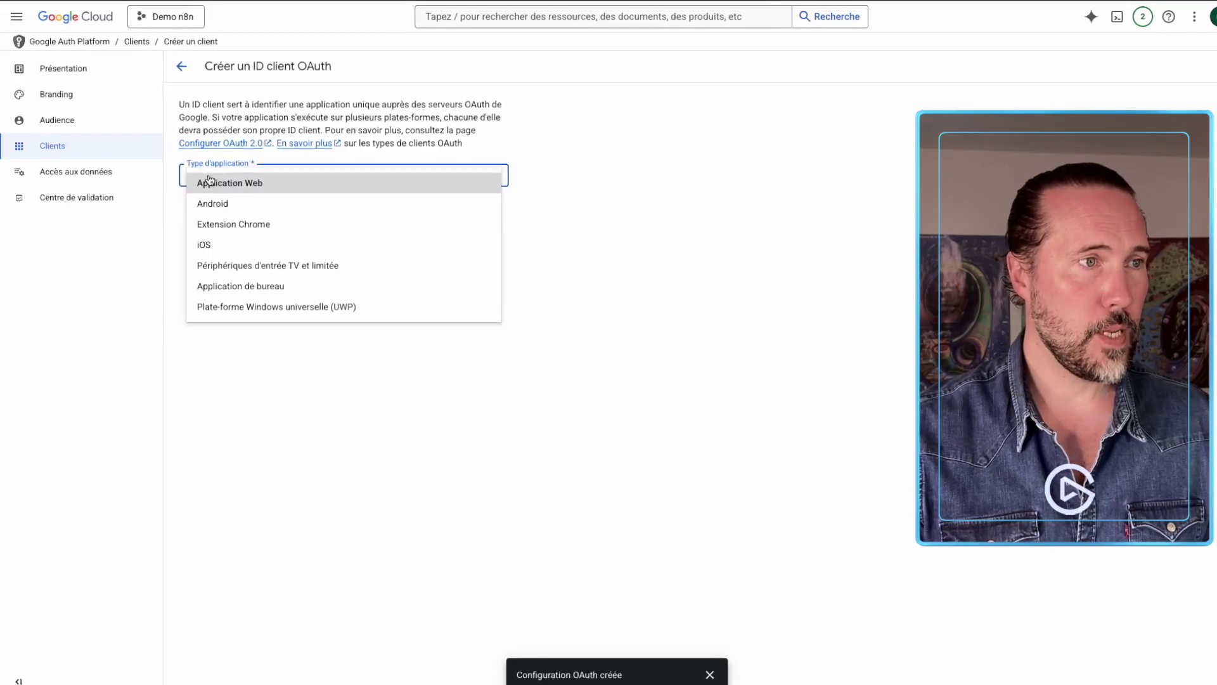
left_click(259, 184)
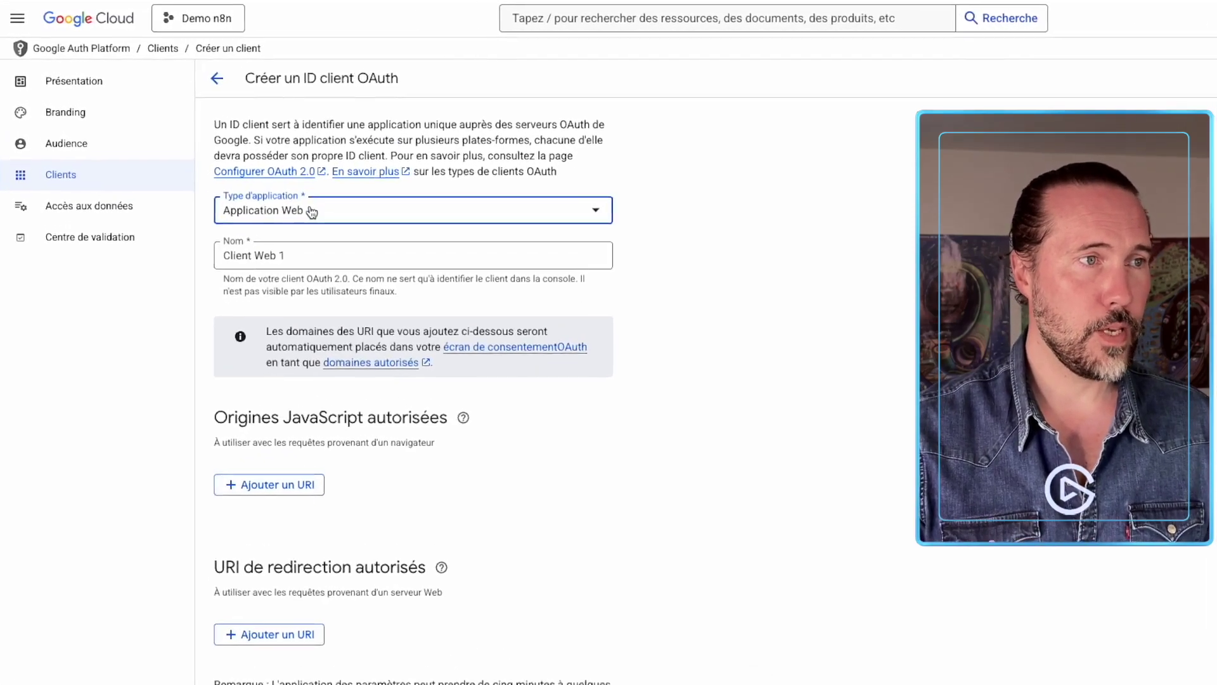
left_click(279, 244)
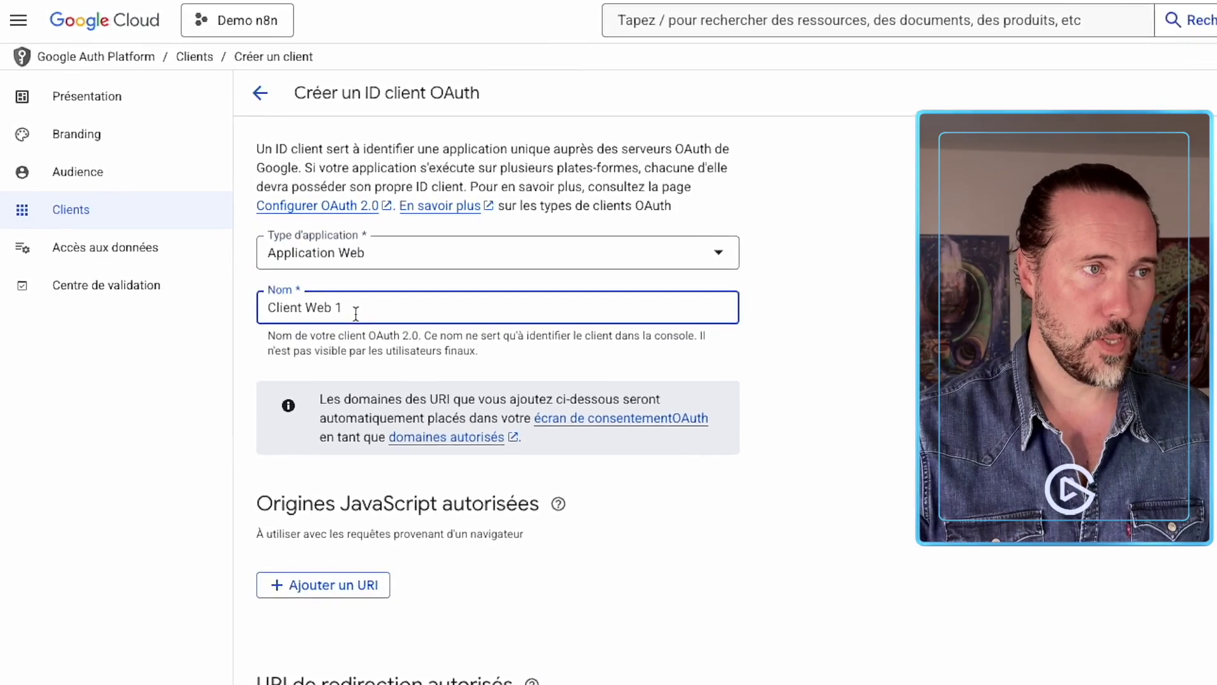
triple_click(356, 313)
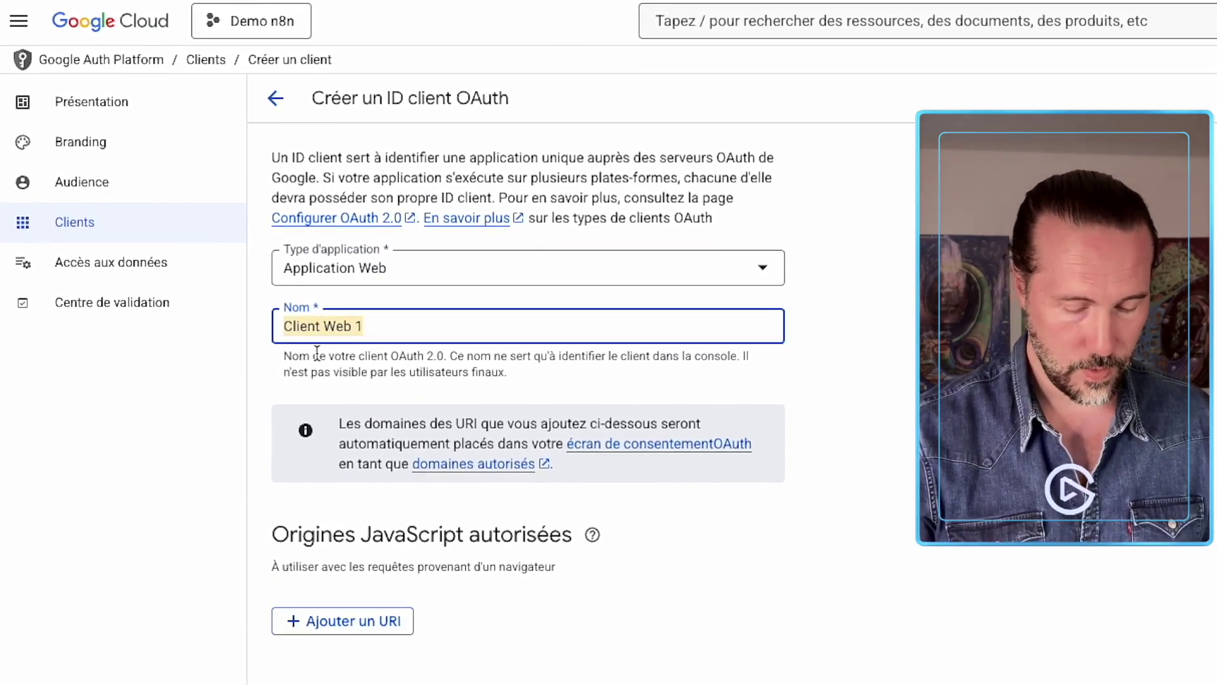
type("DEo")
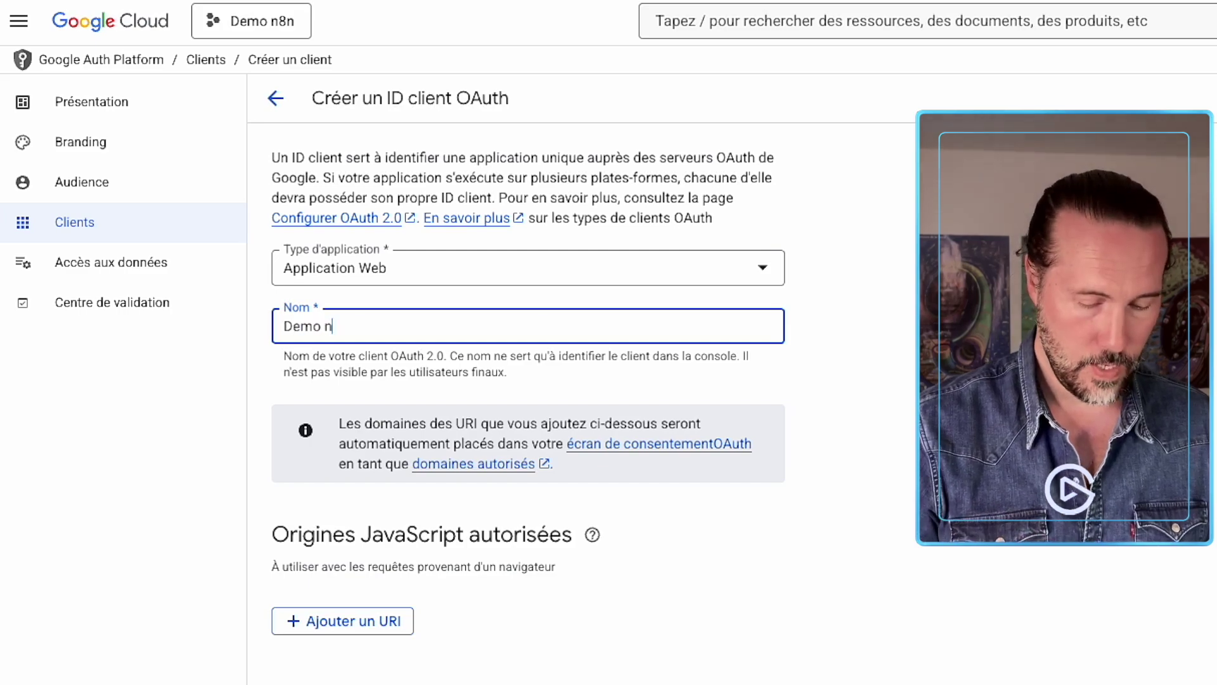
type("8n")
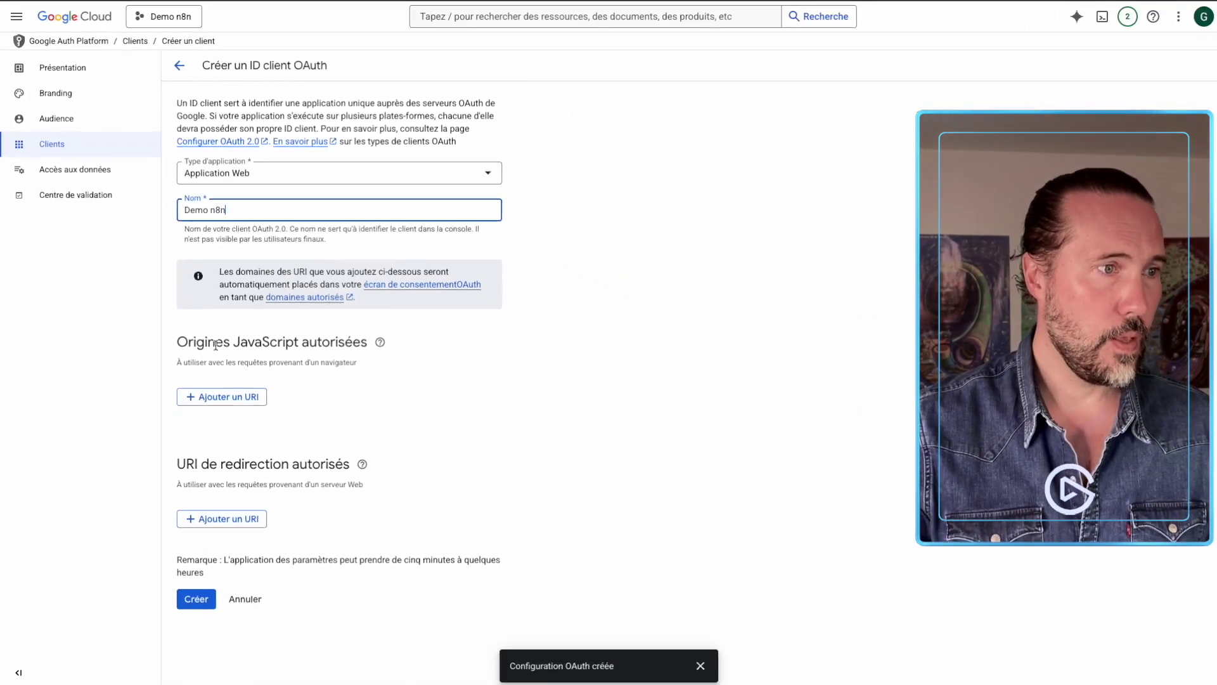
left_click(262, 443)
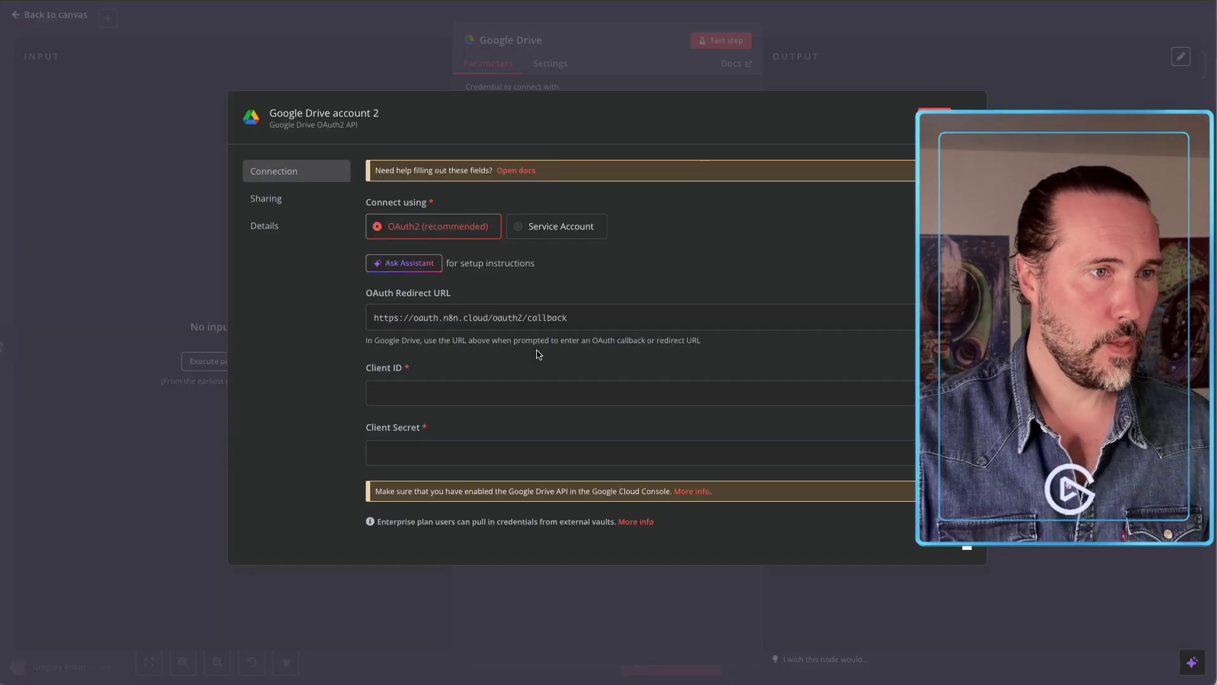
left_click(439, 322)
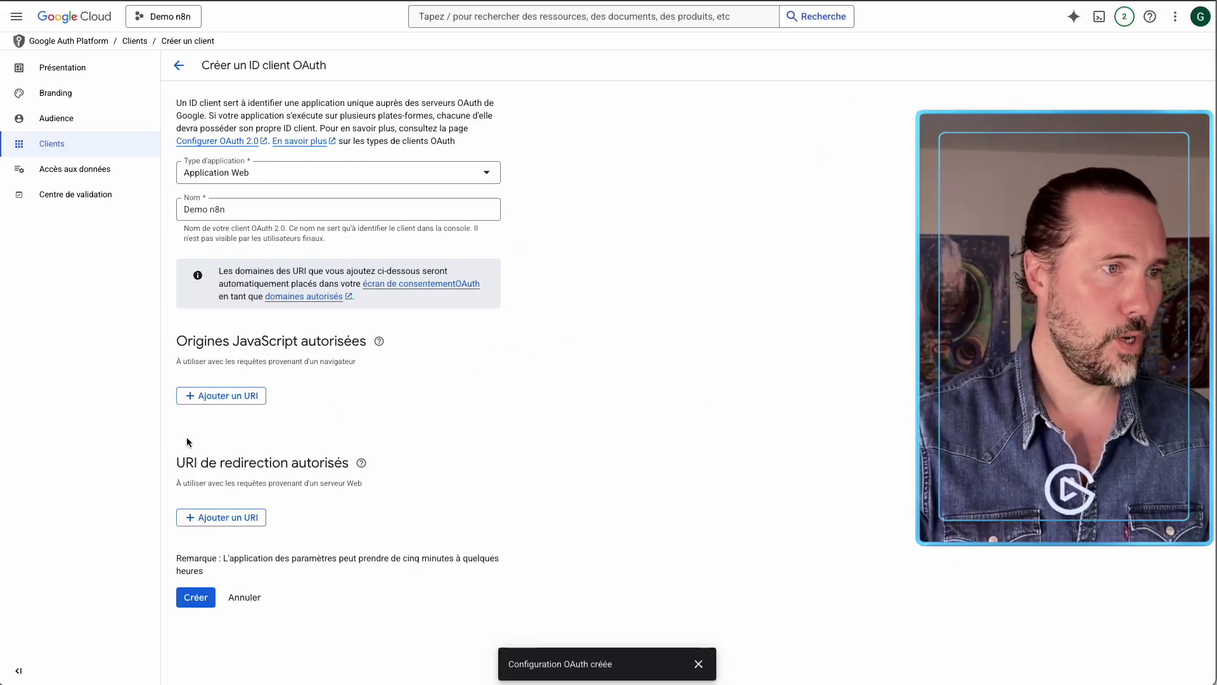
left_click(214, 518)
key("ctrl+v")
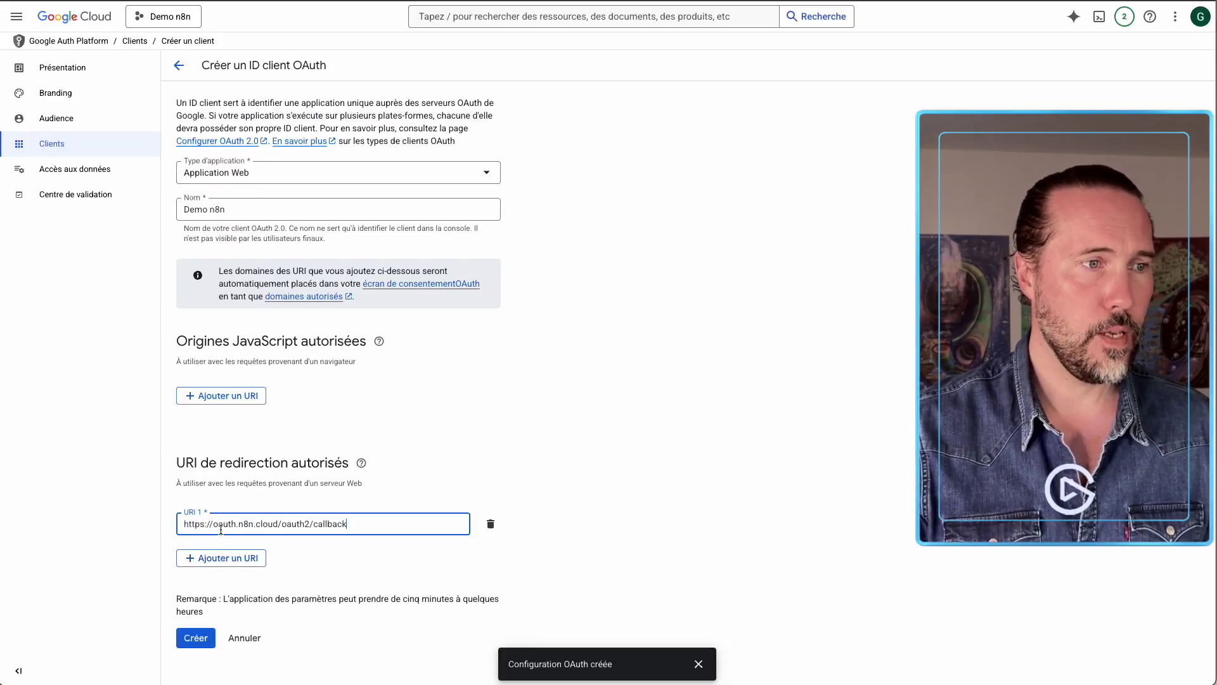
left_click(193, 638)
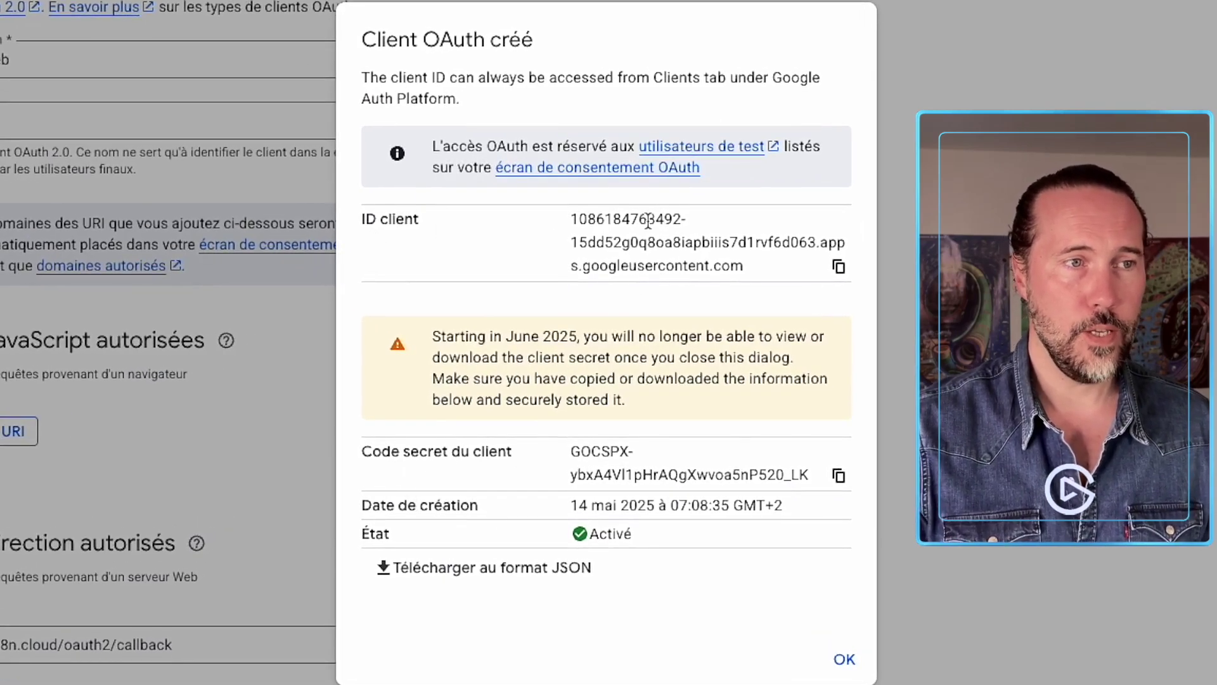
Copy the new client ID into n8n's Client ID field.
left_click(839, 267)
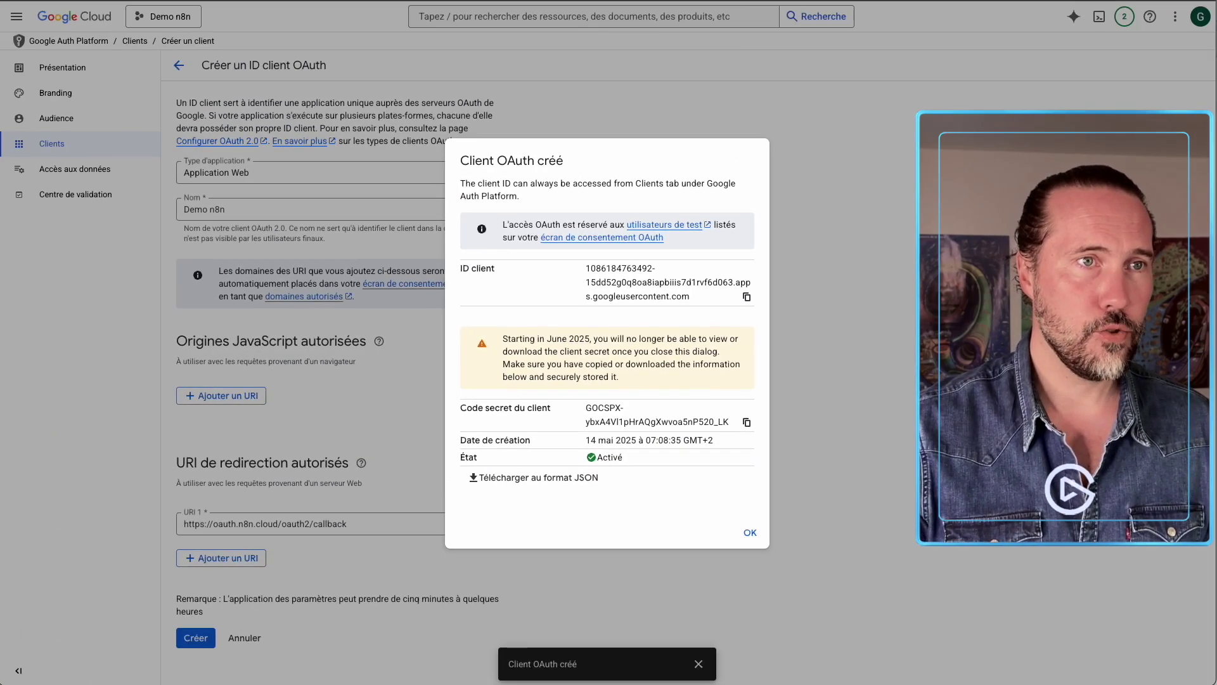
key("alt+Tab")
left_click(437, 393)
key("ctrl+v")
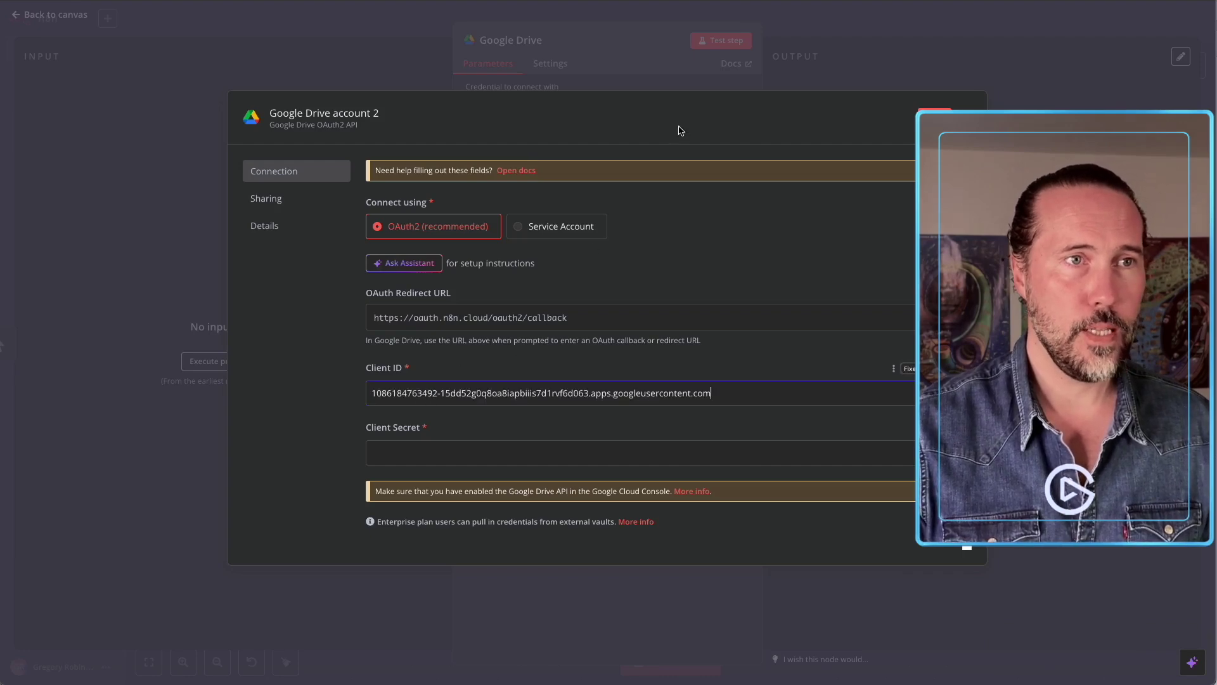
Copy the client secret into n8n's Client Secret field and start Sign in with Google.
key("alt+Tab")
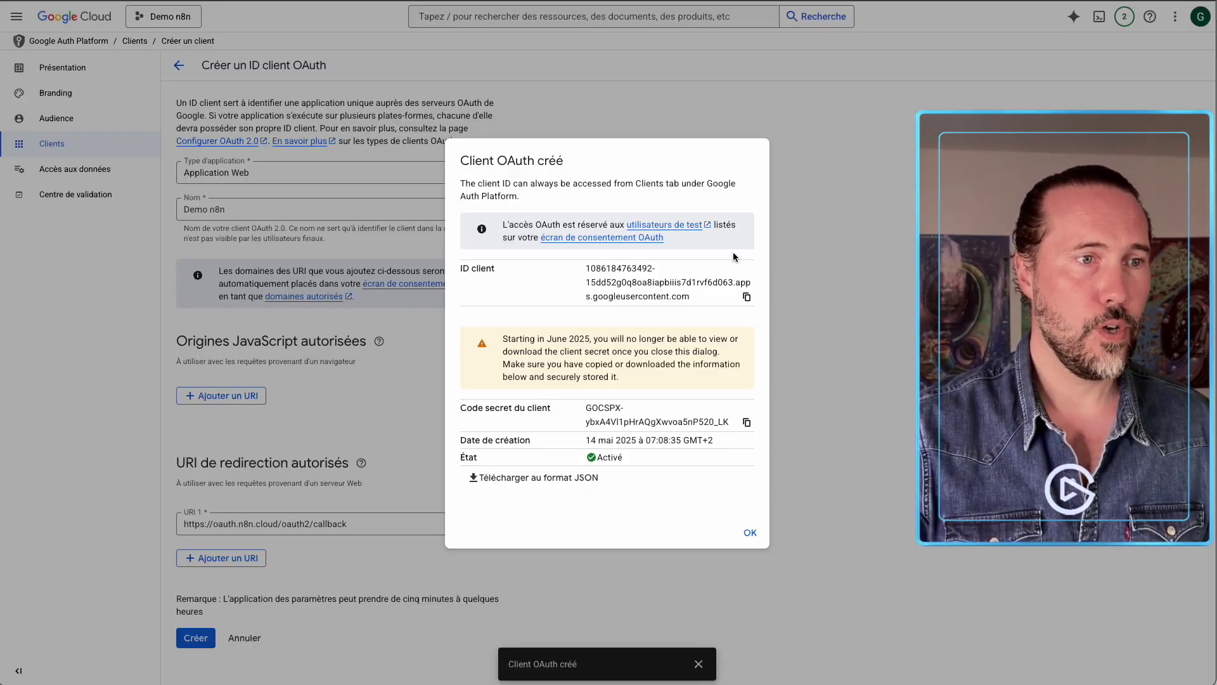
left_click(747, 422)
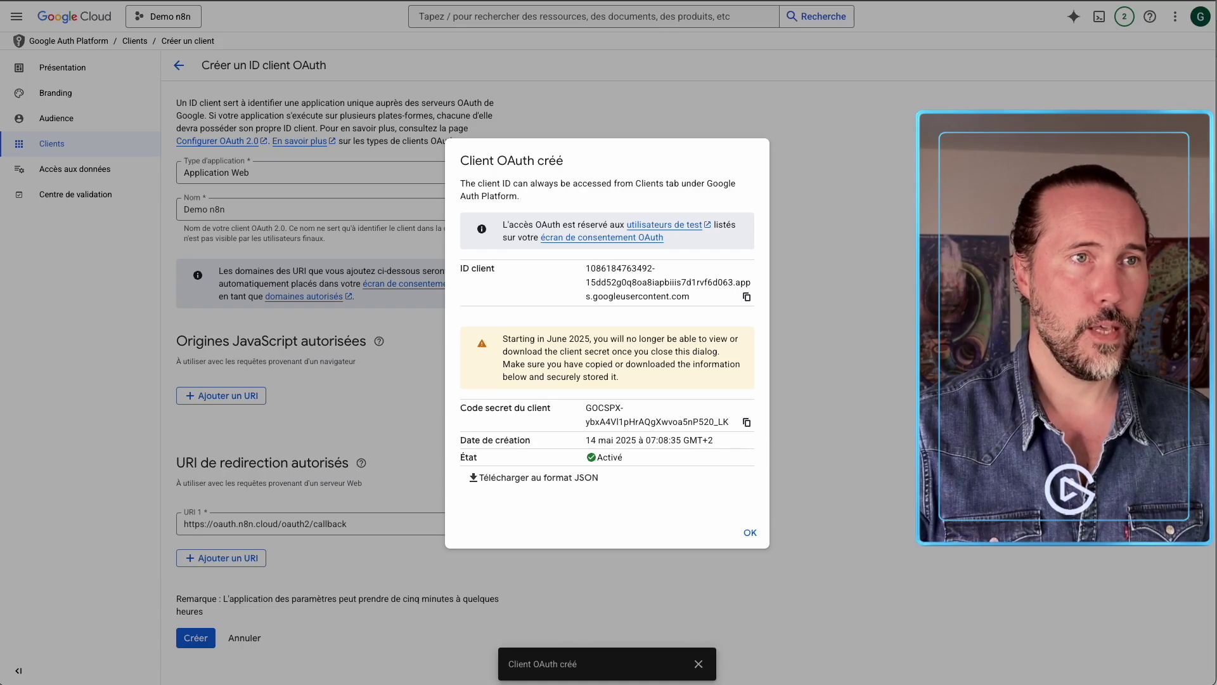
key("alt+Tab")
left_click(447, 453)
key("ctrl+v")
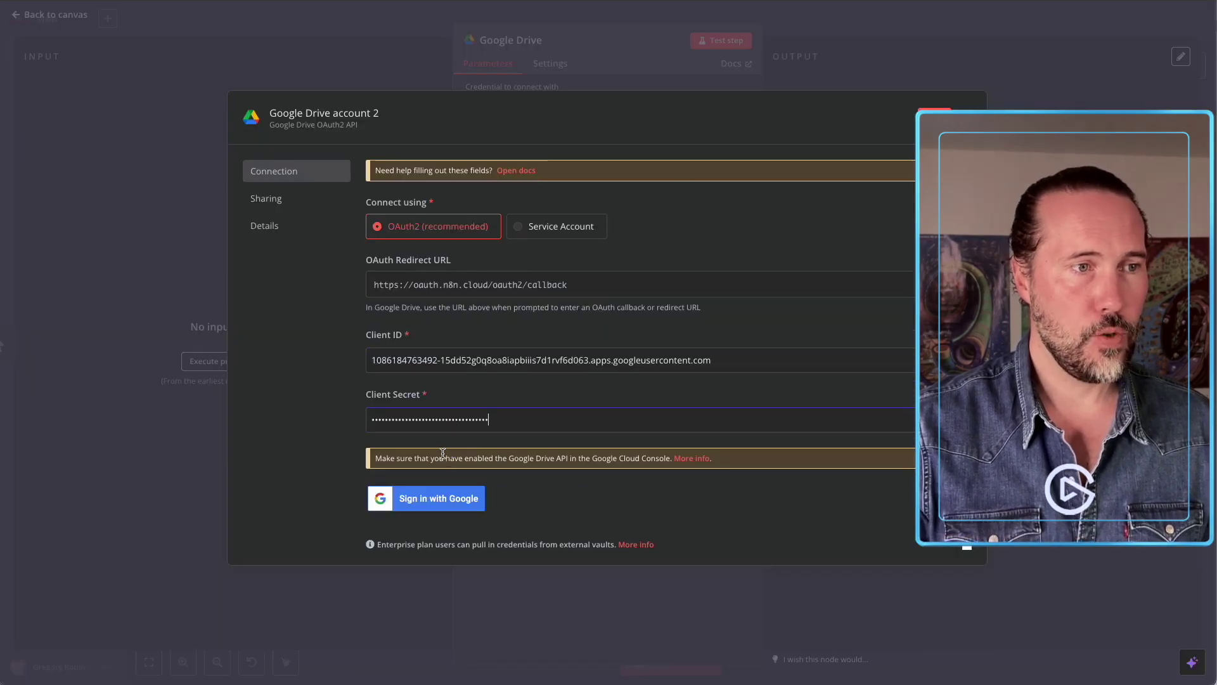
left_click(473, 499)
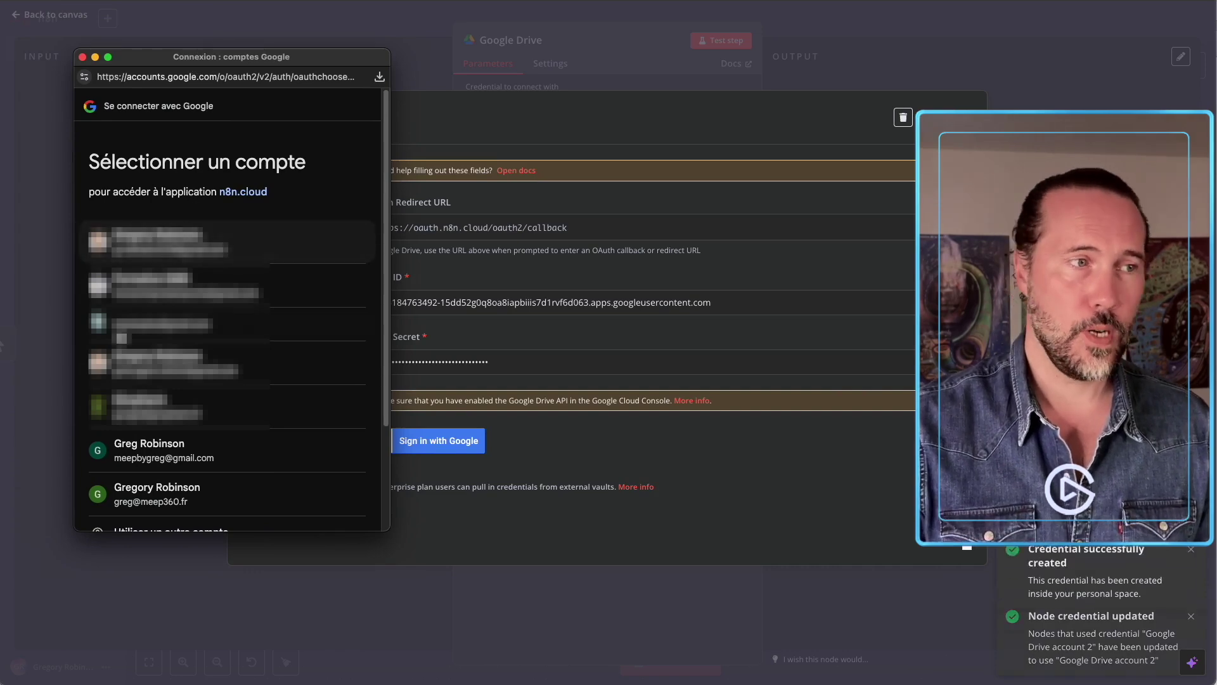
Sign Google Drive account 2 into the Google account, granting all three Drive permissions despite the unverified-app warning.
left_click(209, 455)
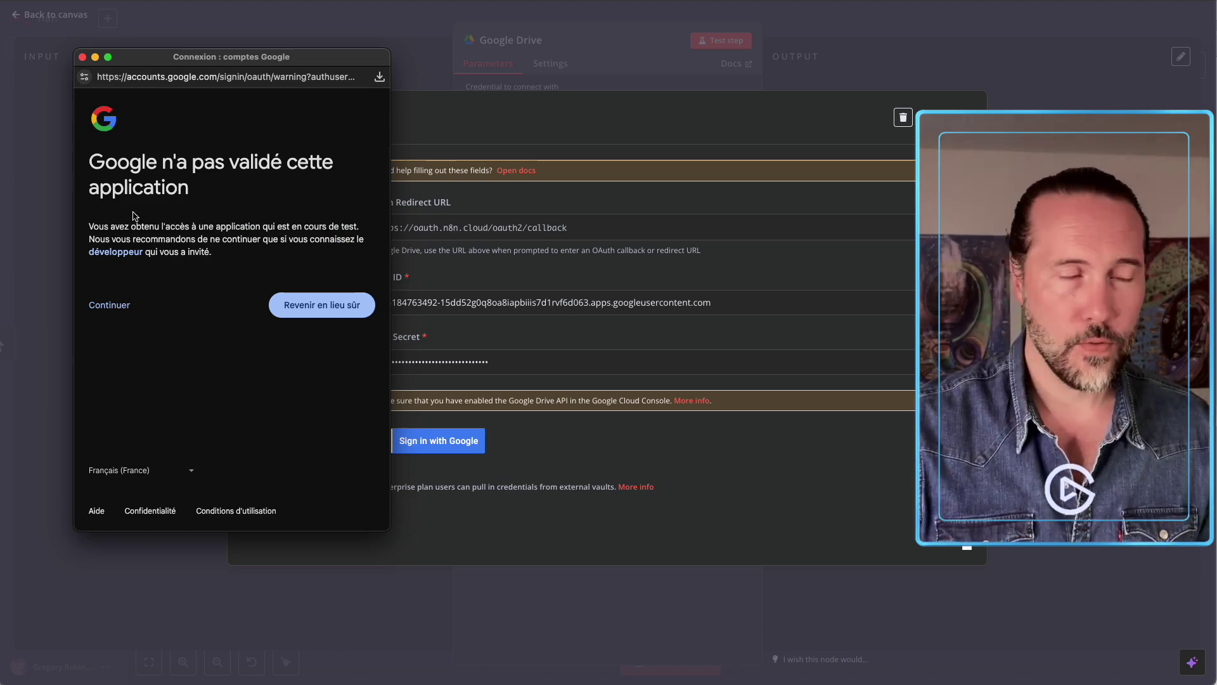
left_click(114, 308)
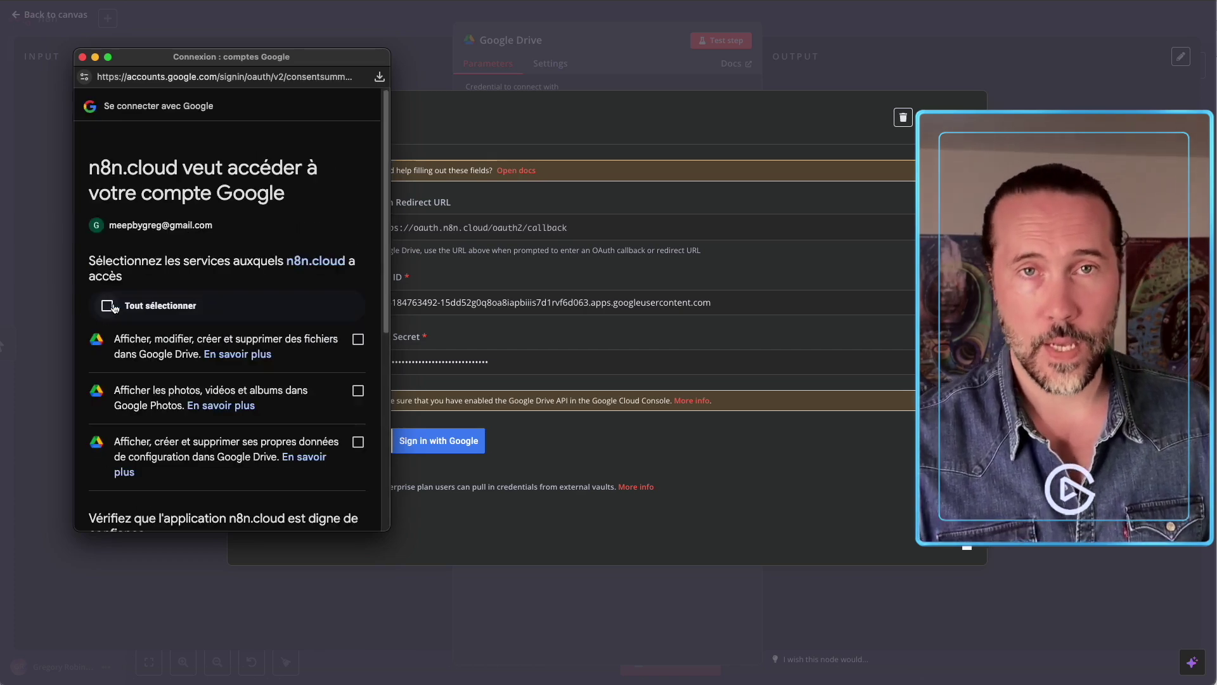
left_click(108, 306)
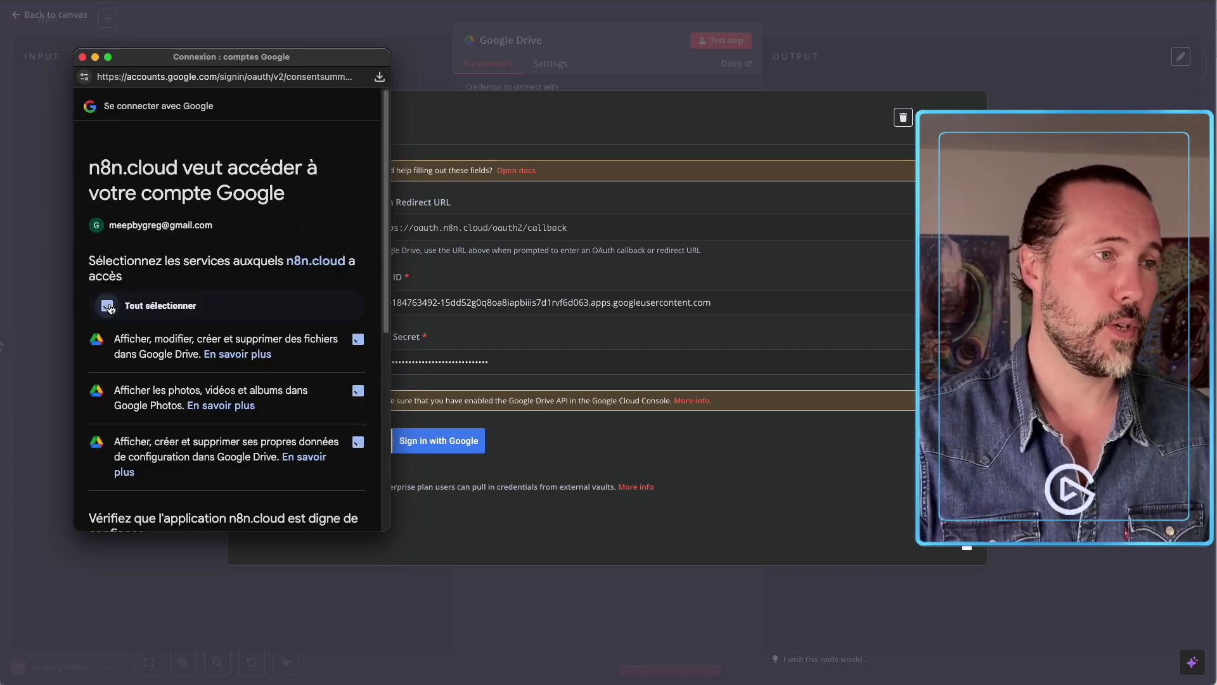
scroll(157, 306, "down", 5)
scroll(157, 306, "down", 3)
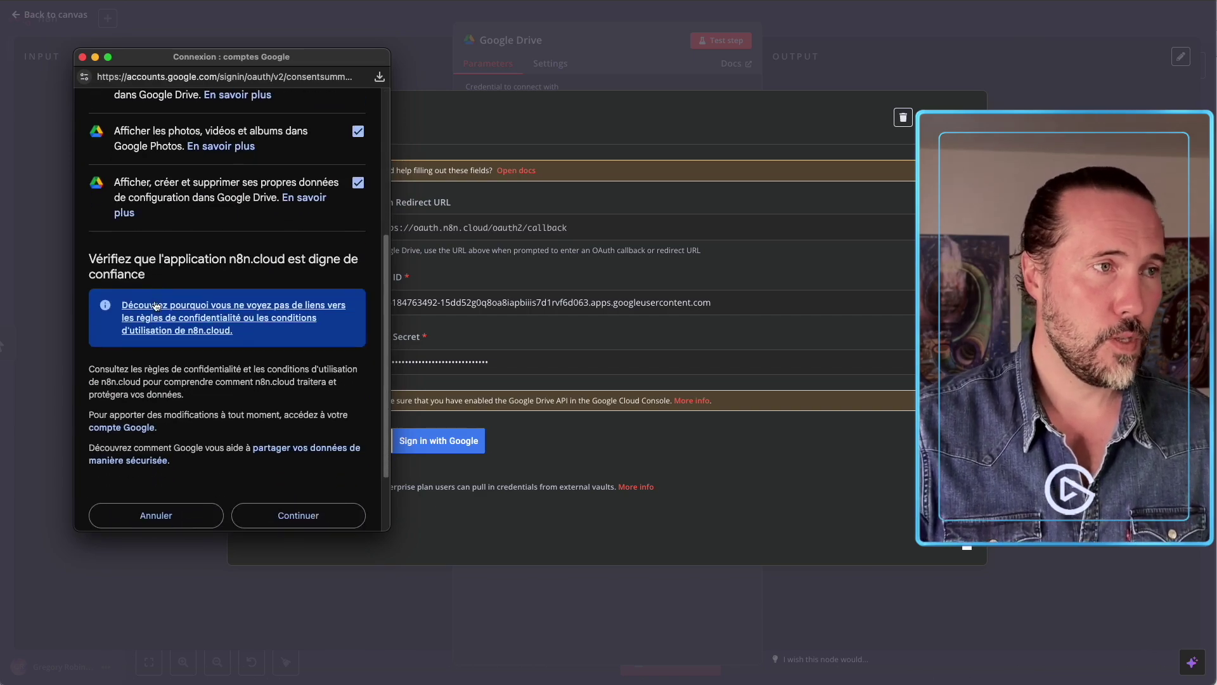
scroll(177, 343, "up", 6)
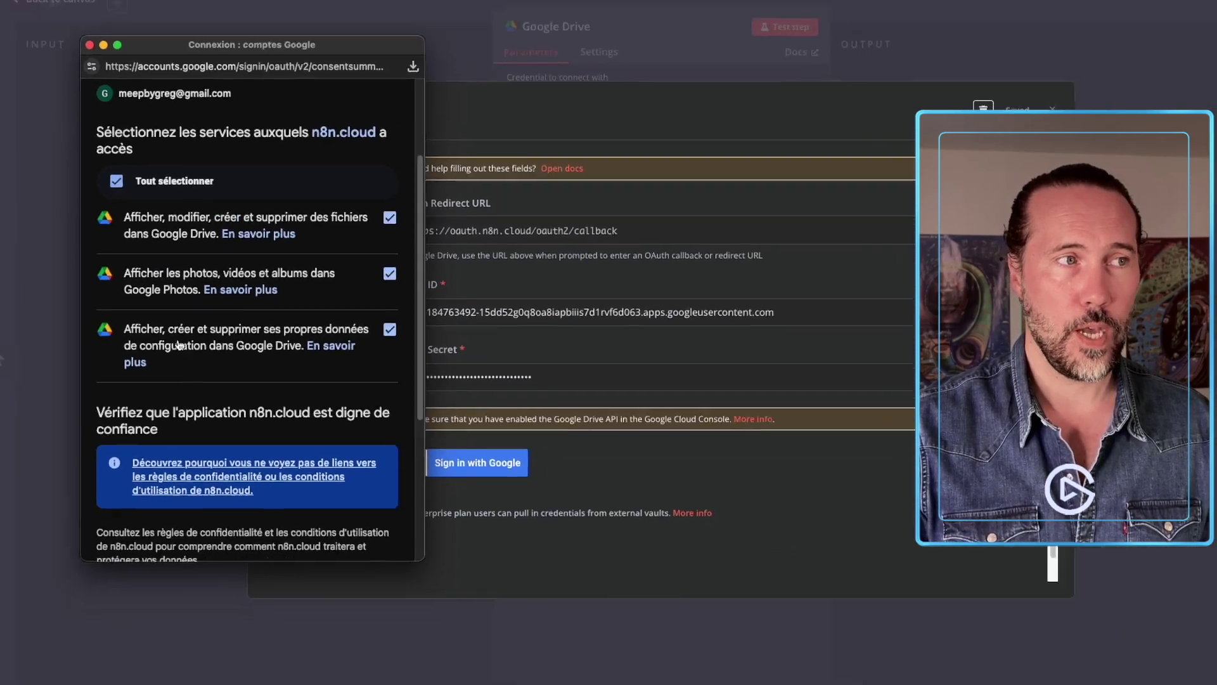
scroll(294, 450, "down", 5)
left_click(285, 451)
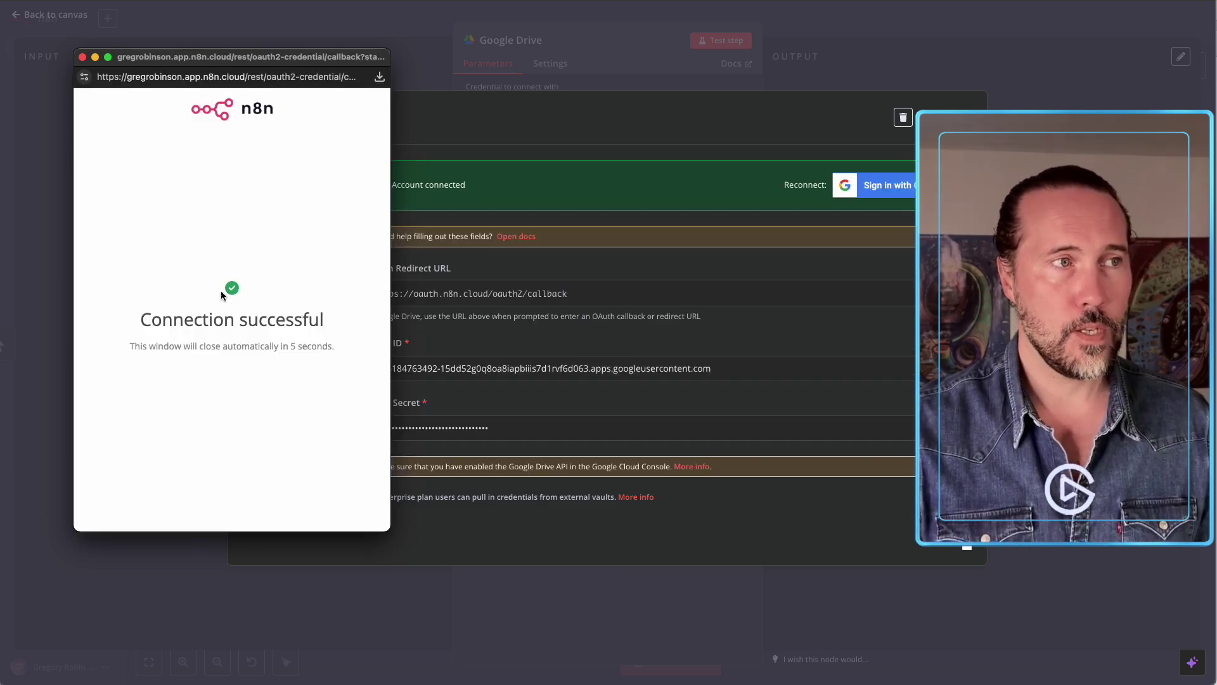
left_click(83, 57)
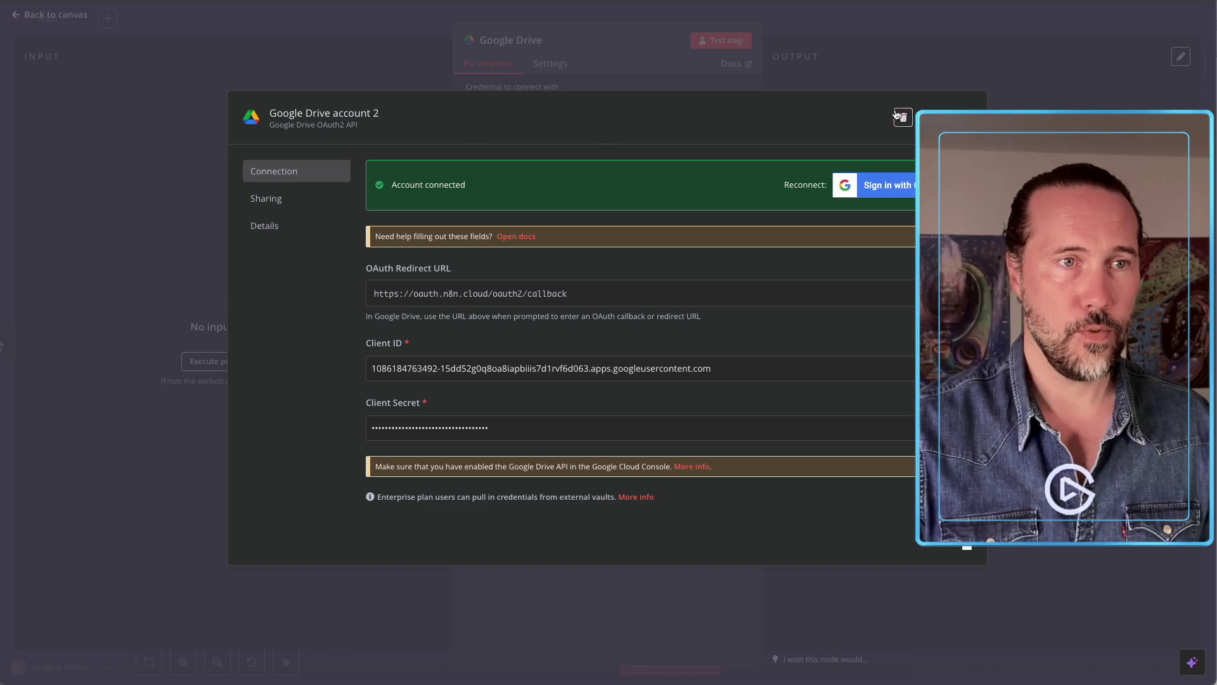
Keep the Drive node on Google Drive account 2 with Search, then return to the Google Cloud clients list.
left_click(969, 117)
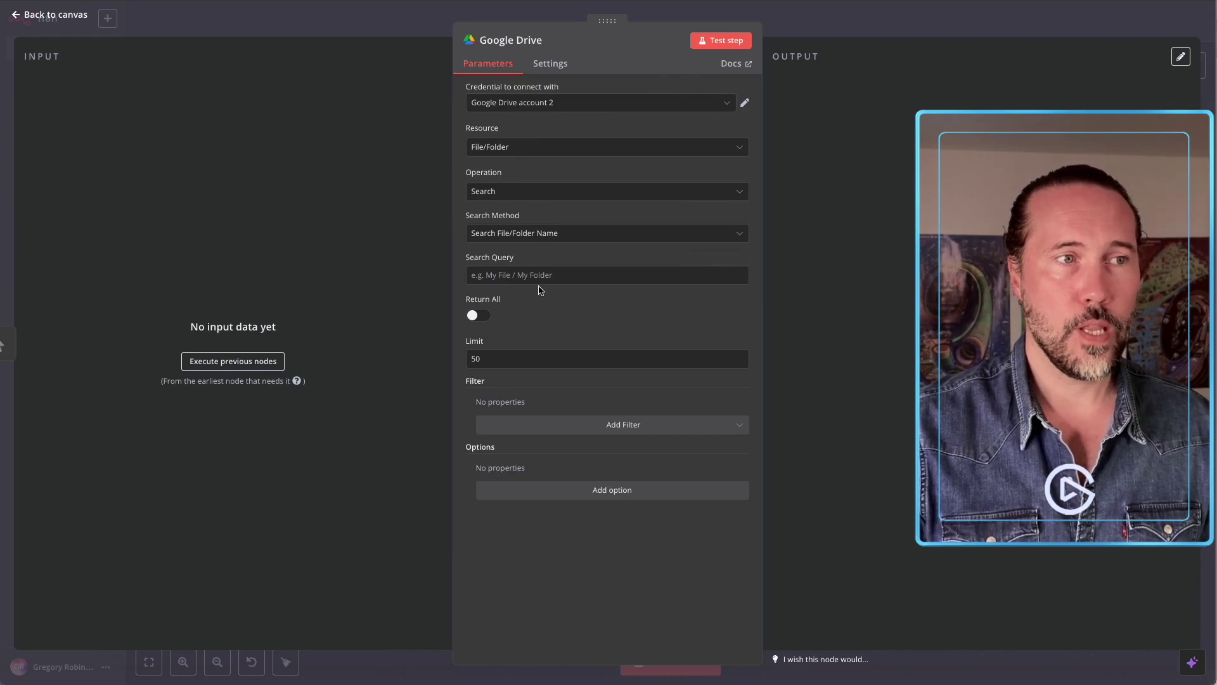
left_click(524, 233)
left_click(554, 197)
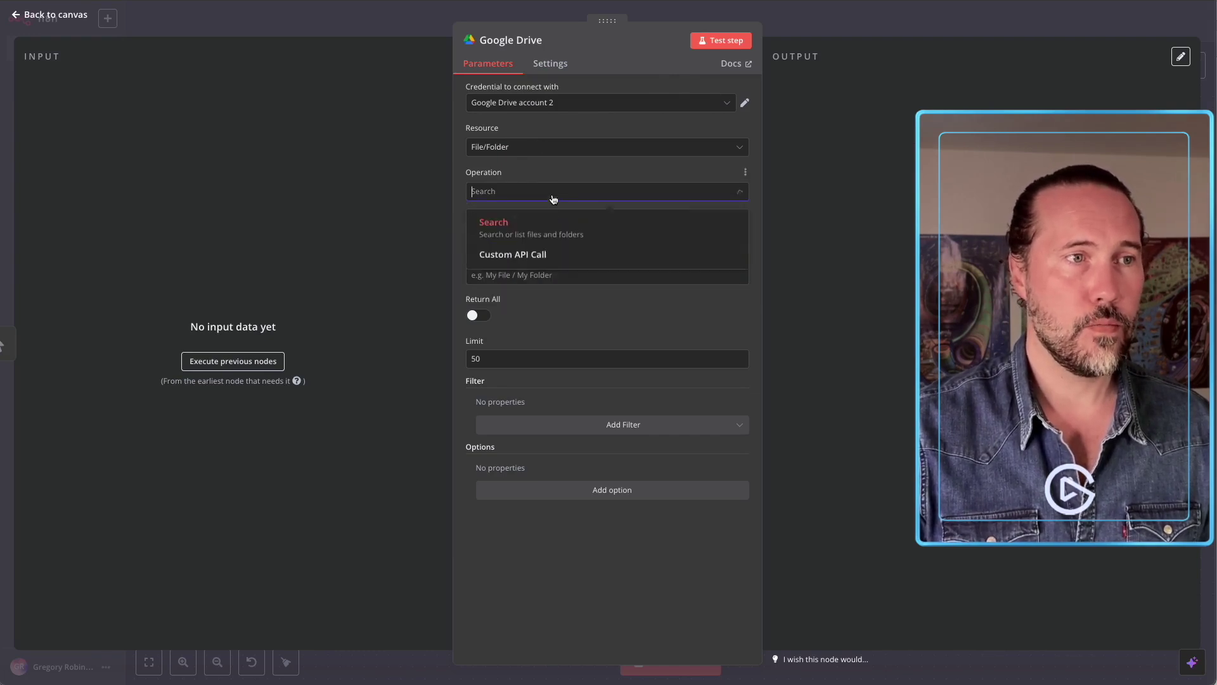
left_click(550, 175)
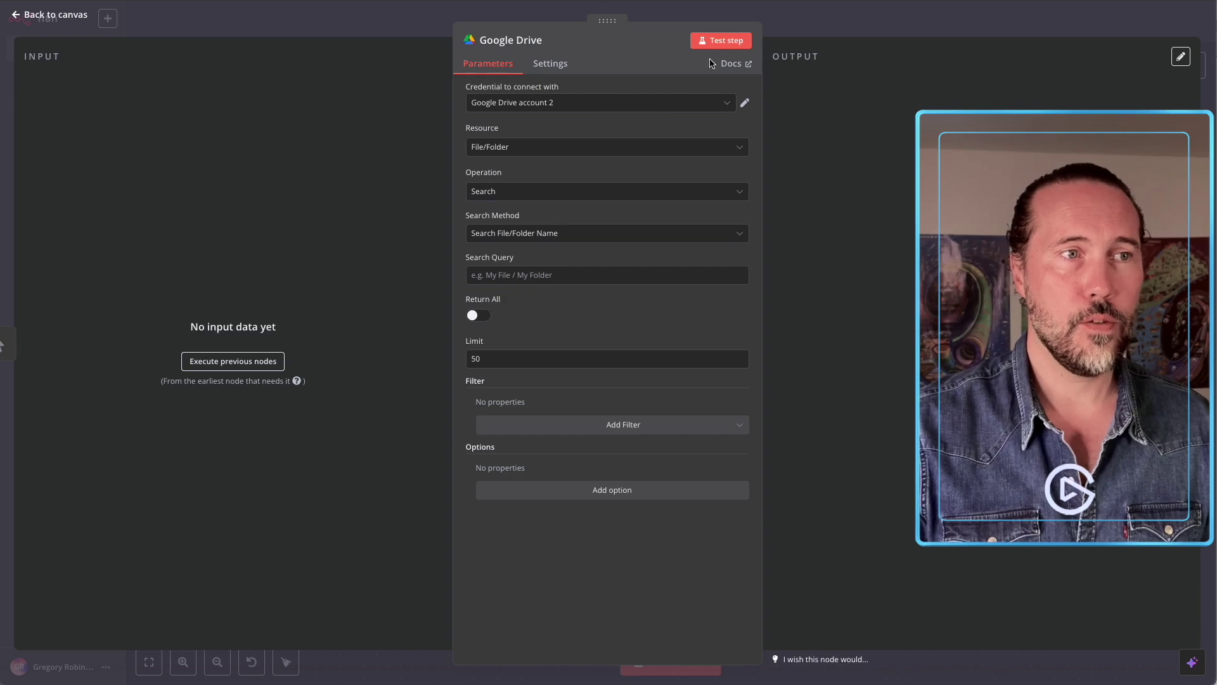
left_click(796, 27)
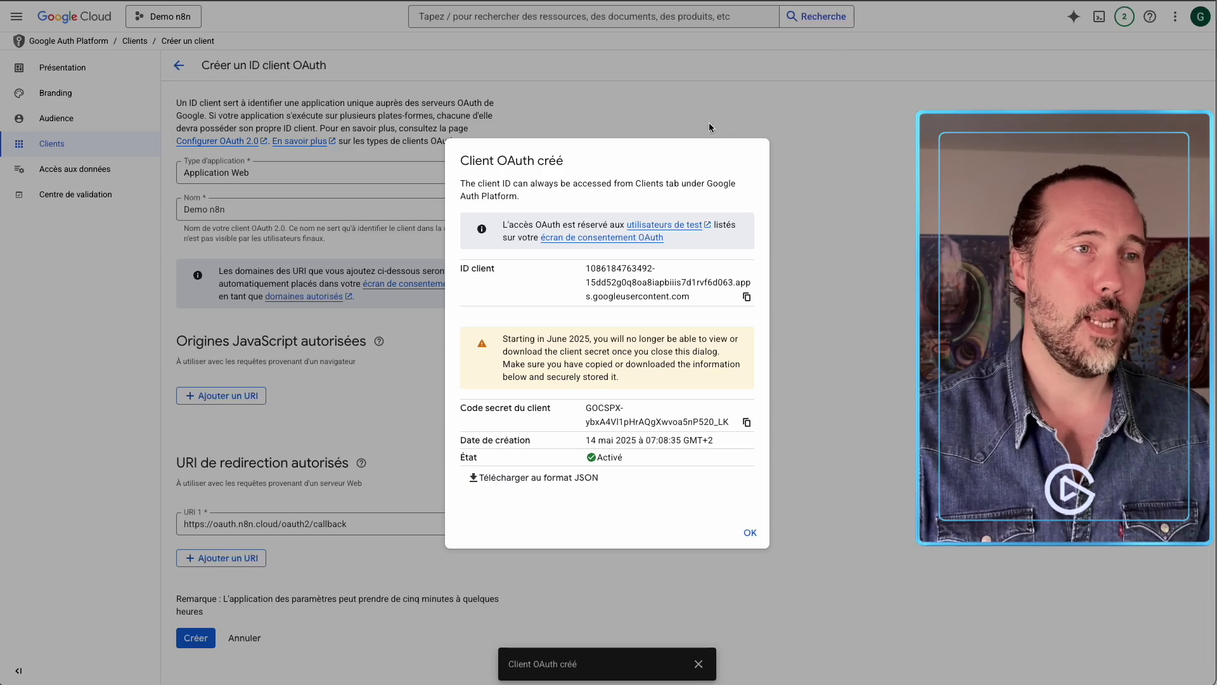
left_click(616, 118)
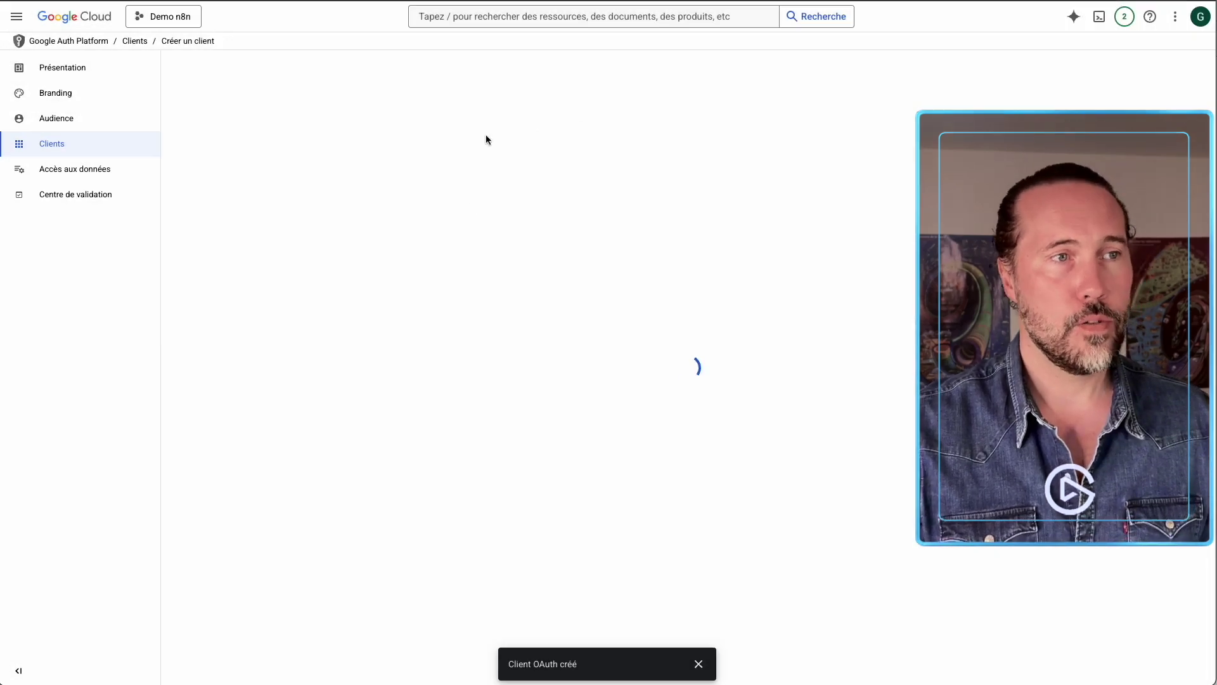
Search 'drive' from the enabled APIs and services page and enable the Google Drive API.
left_click(16, 16)
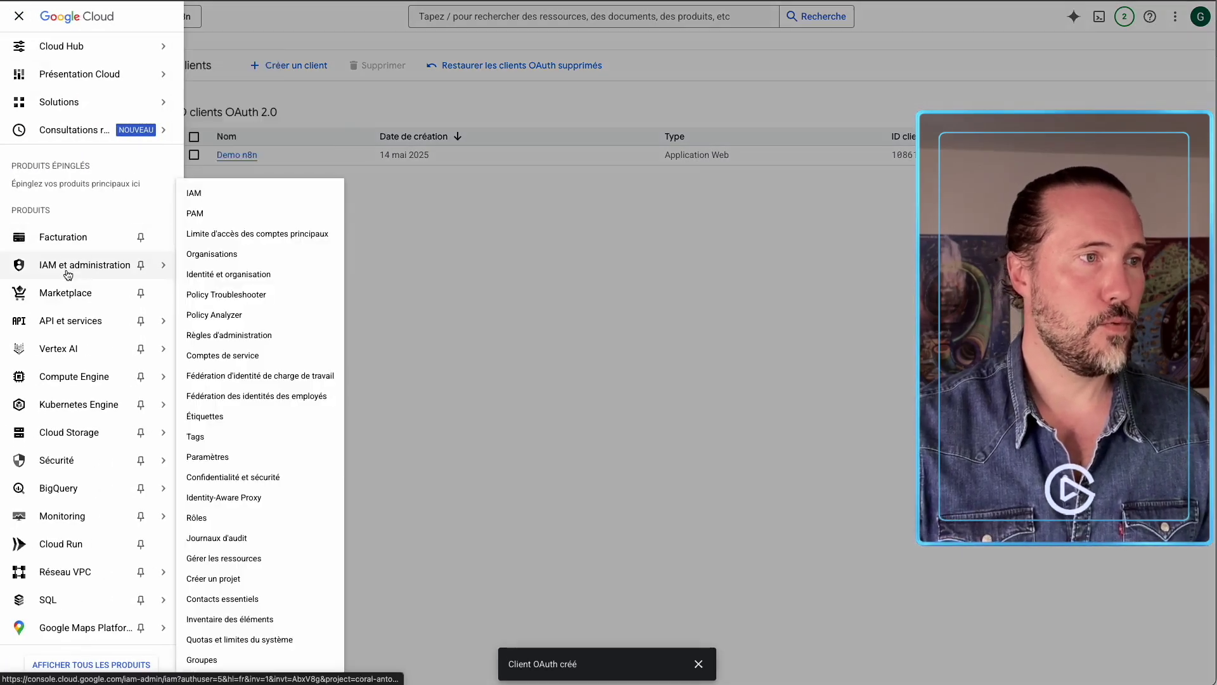
mouse_move(67, 328)
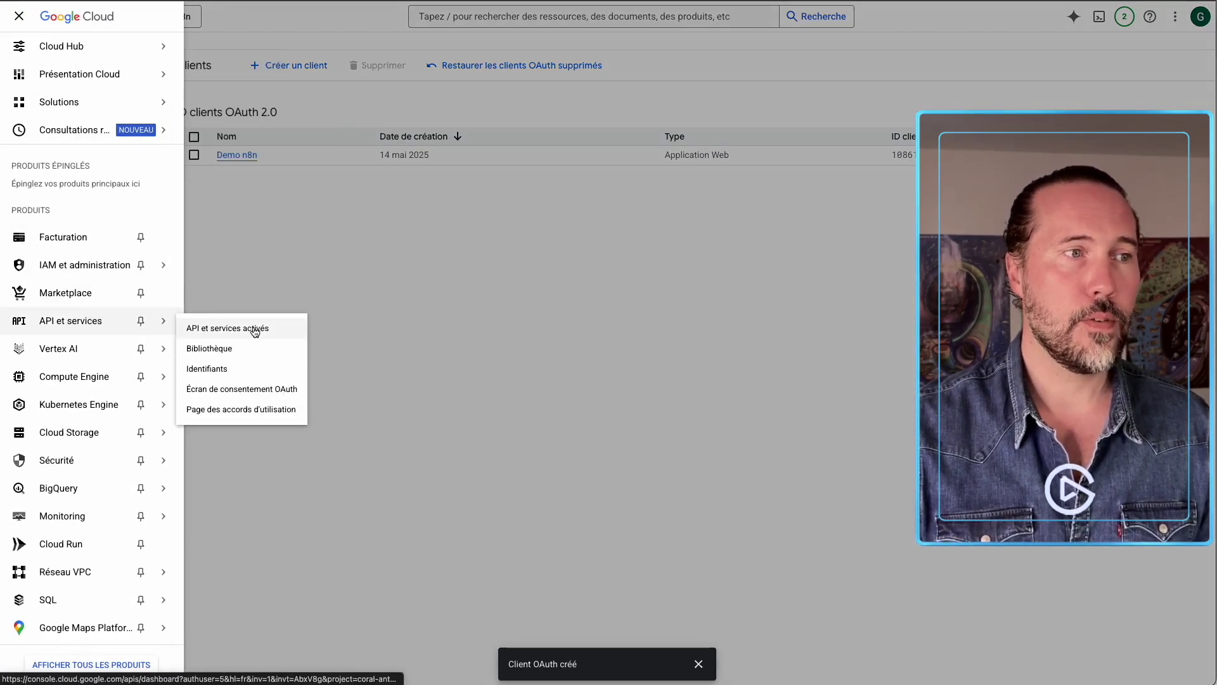
left_click(254, 329)
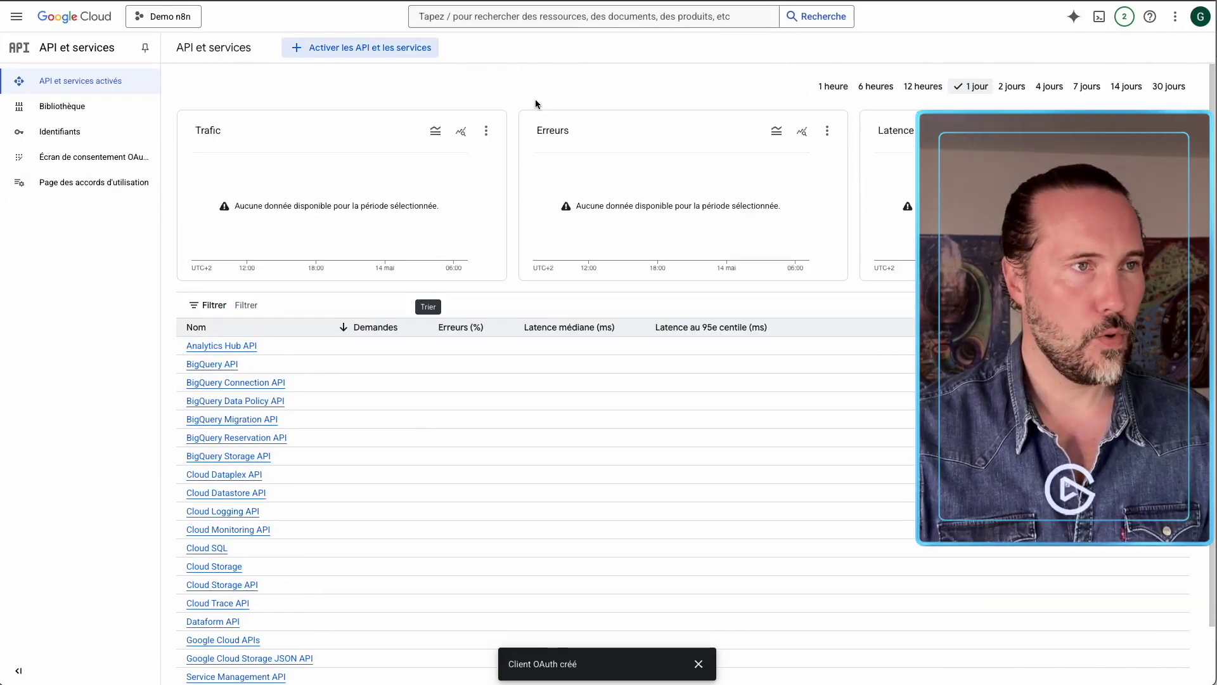
left_click(504, 16)
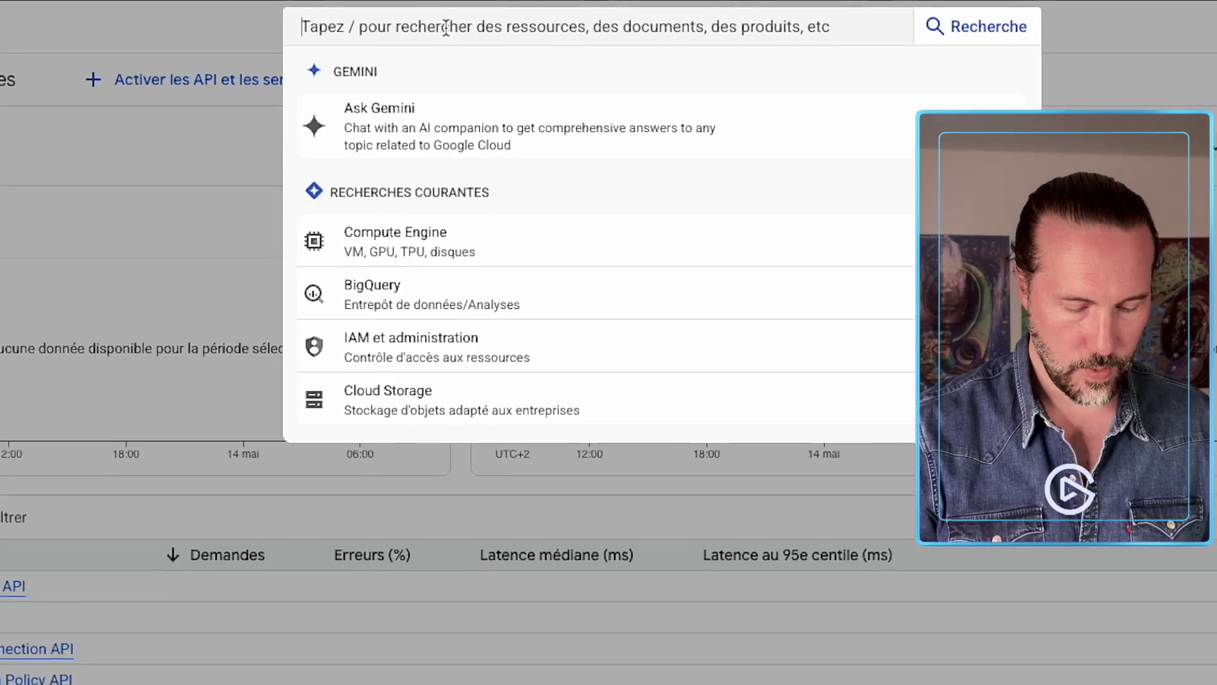
type("drive")
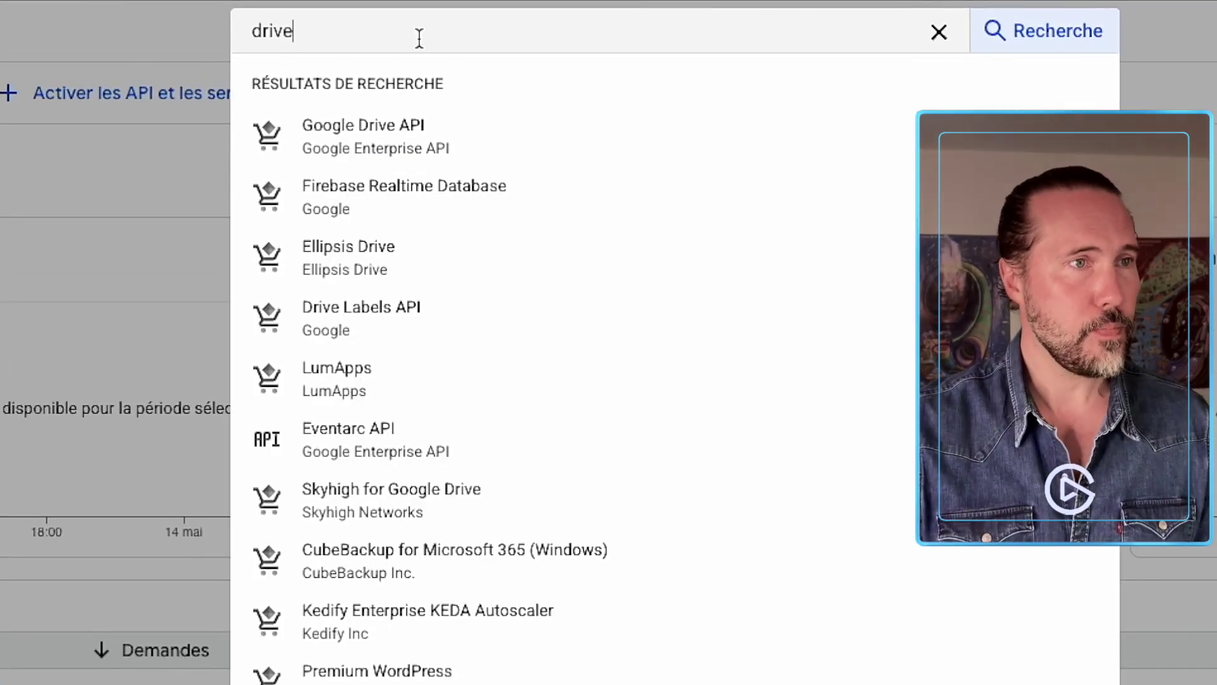
left_click(340, 147)
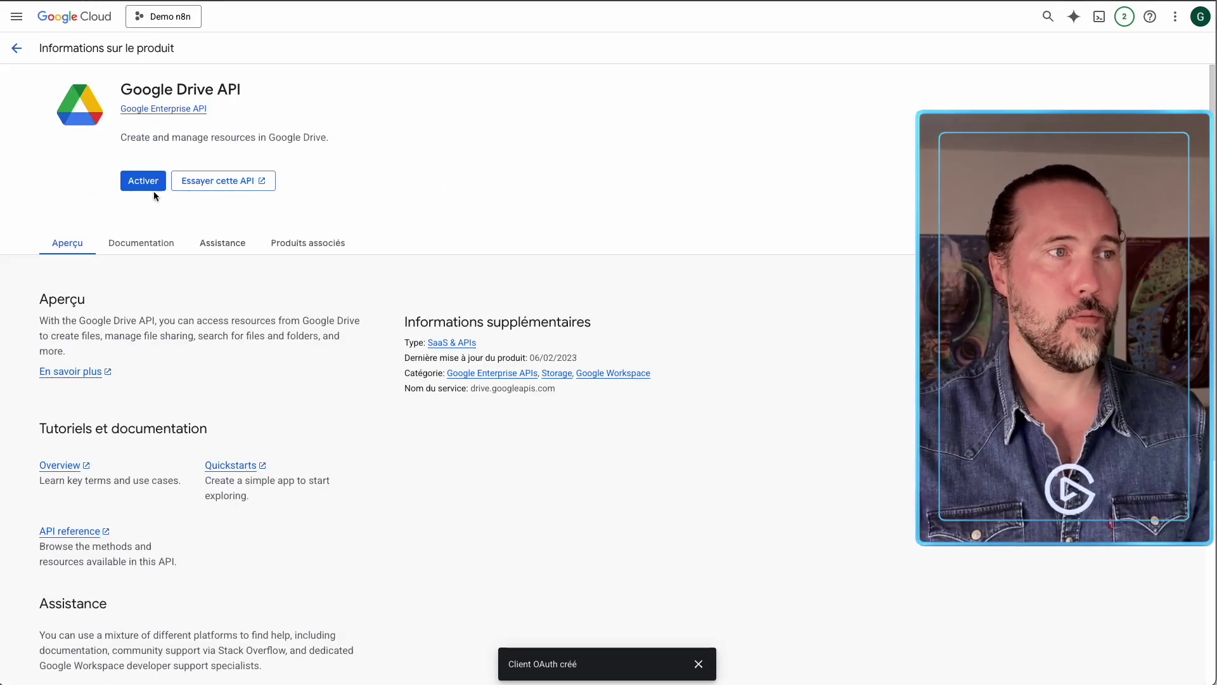
left_click(143, 184)
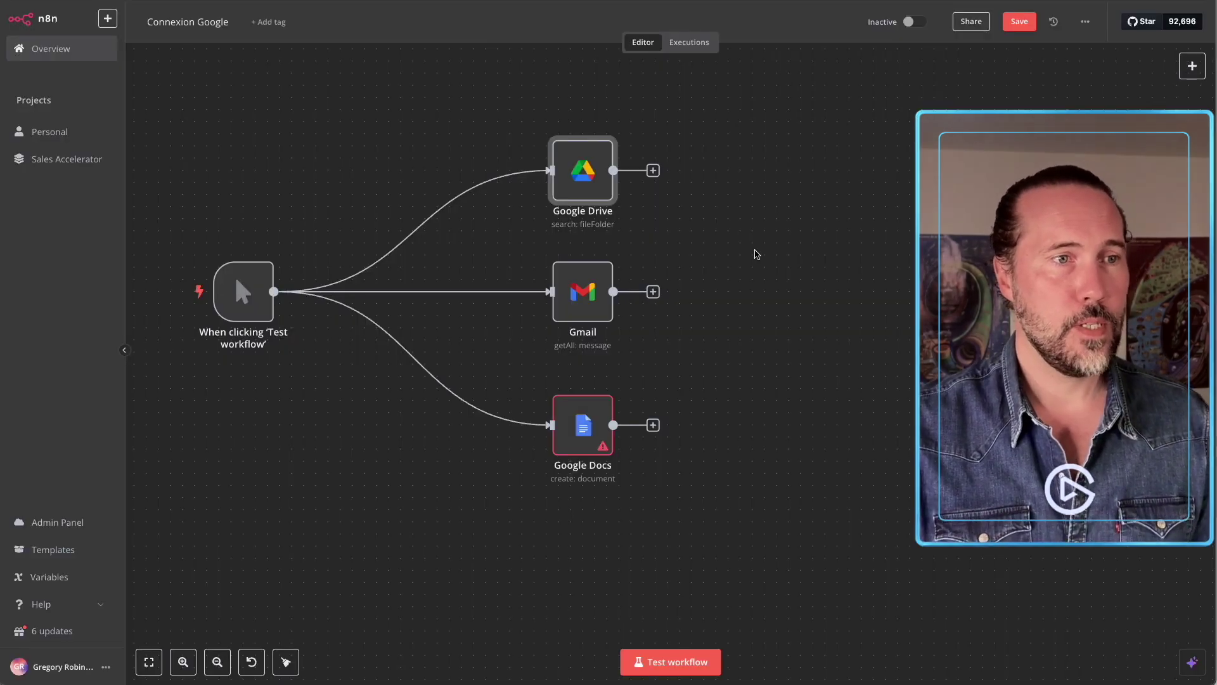
left_click(766, 273)
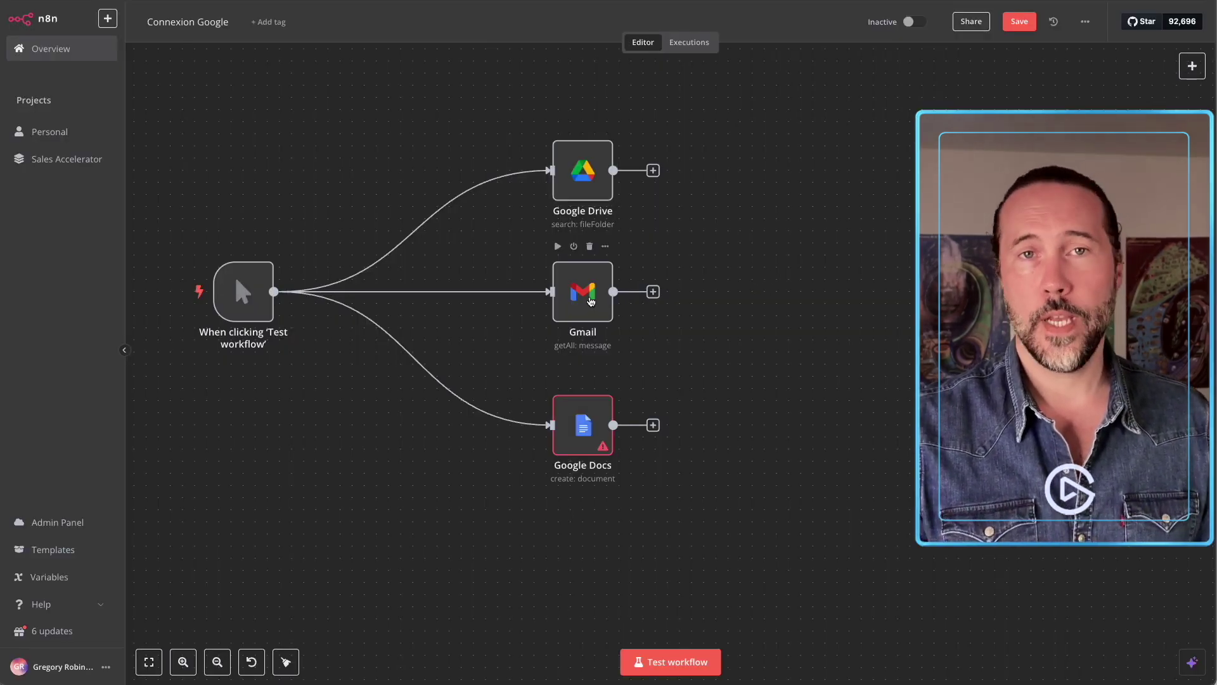
Create a new Gmail account 2 credential for the Gmail node and authorise it with the Google account.
double_click(589, 300)
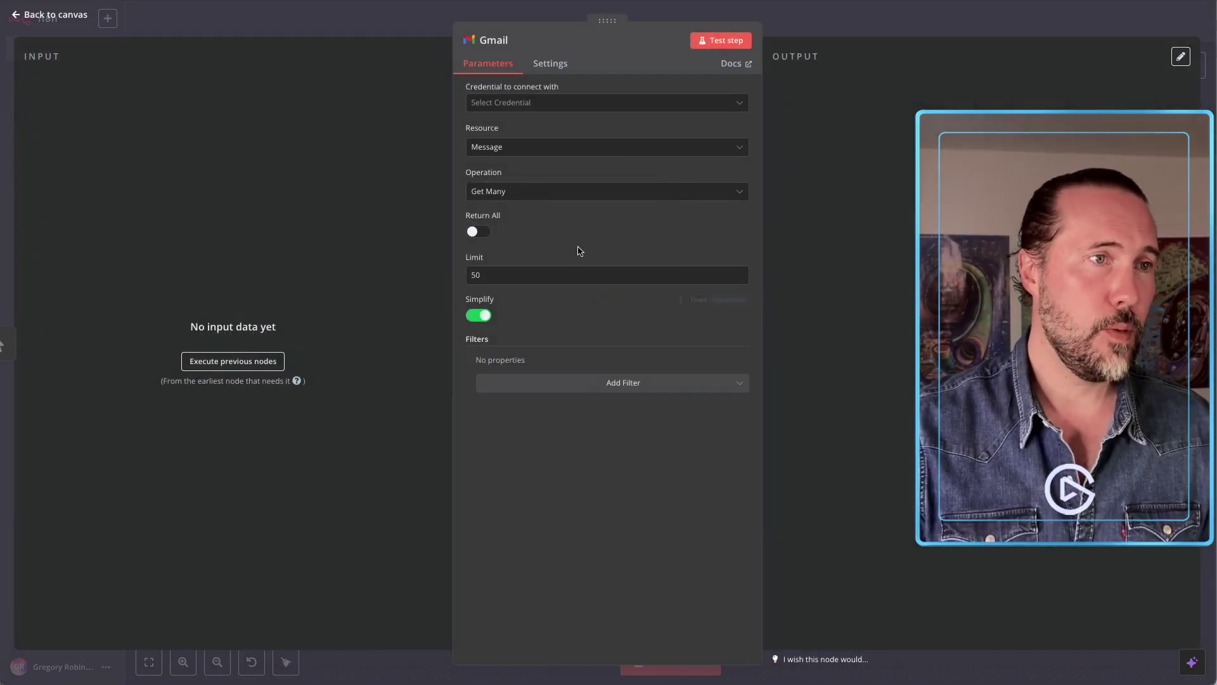
left_click(537, 103)
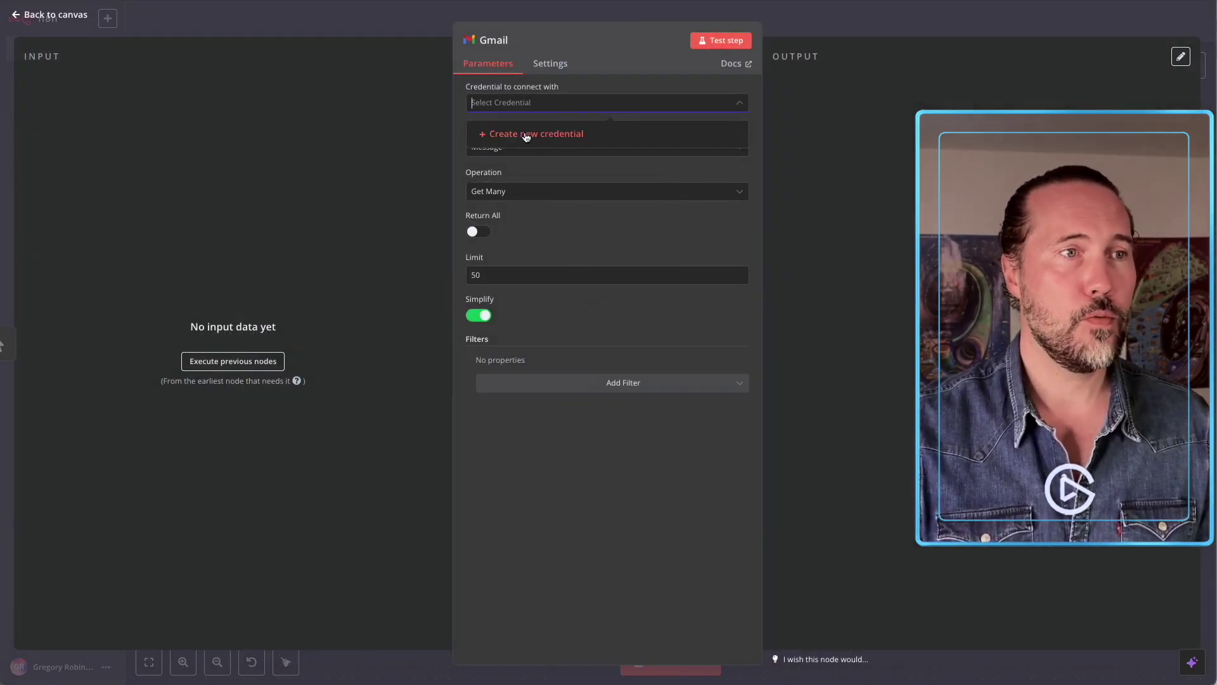
left_click(527, 133)
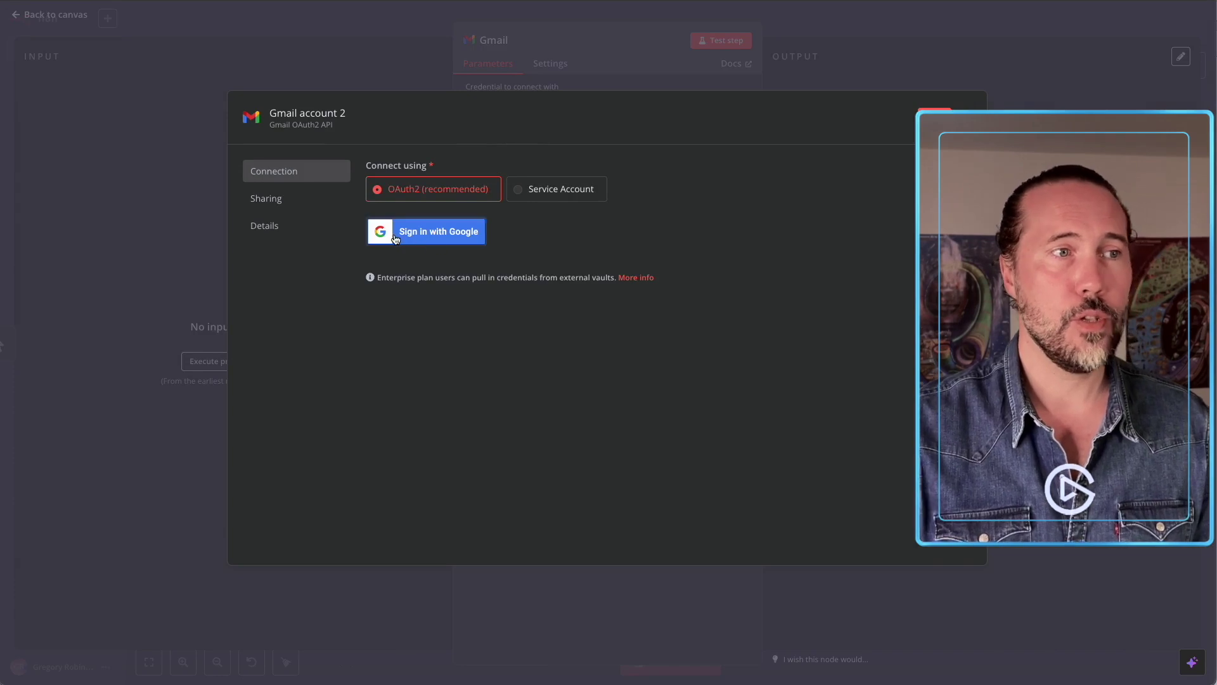
left_click(468, 232)
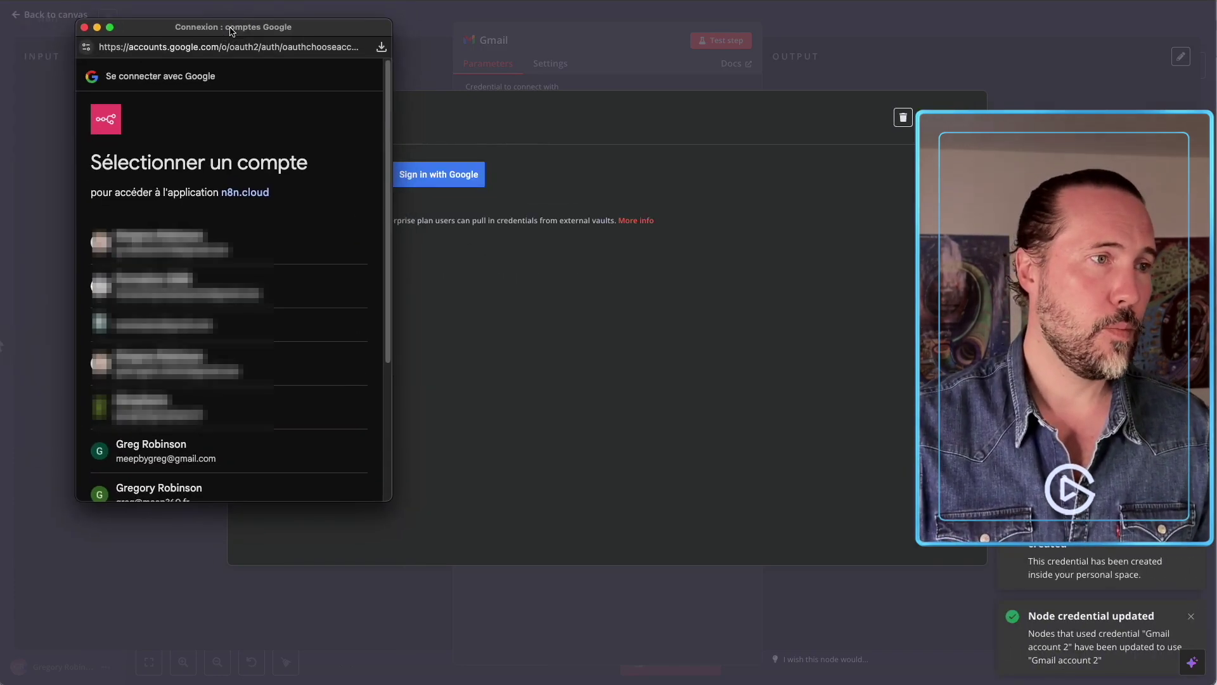
left_click(143, 454)
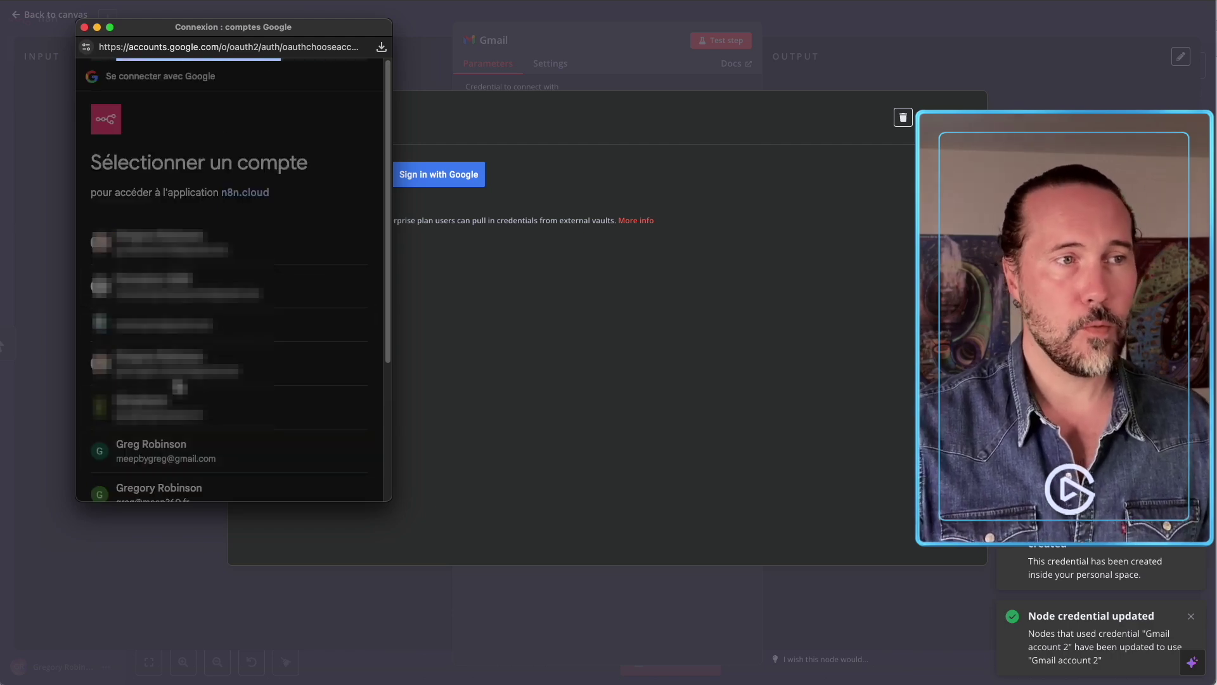
scroll(199, 302, "down", 3)
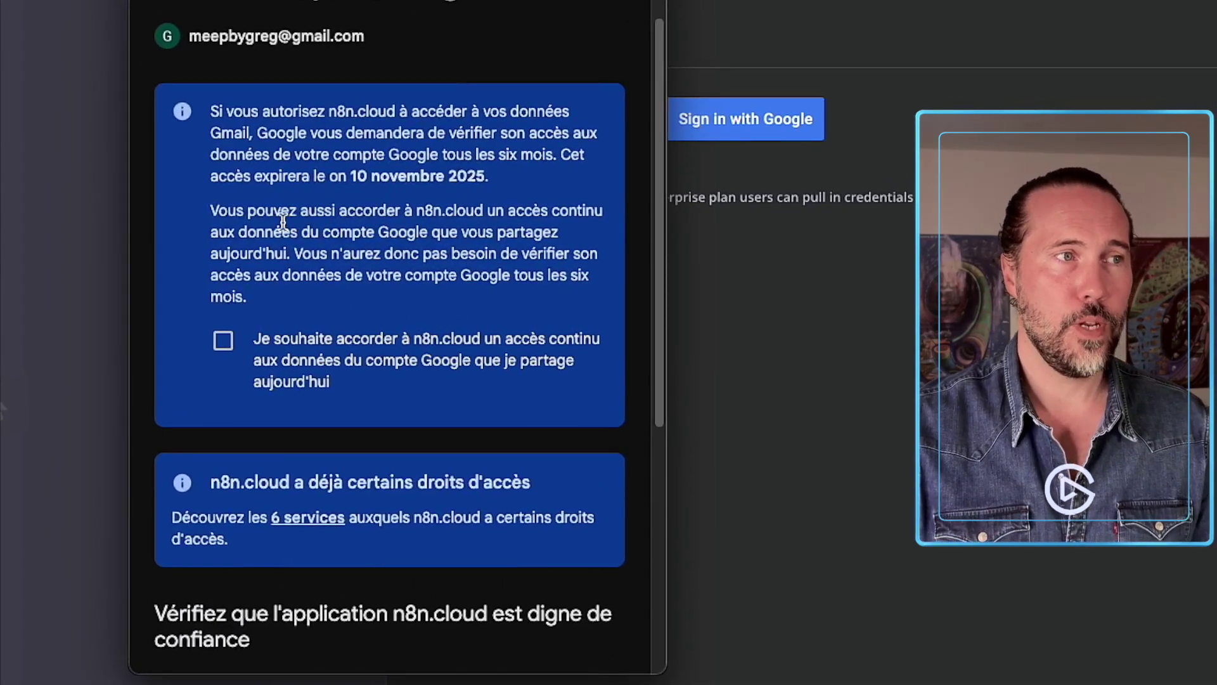
left_click(223, 339)
scroll(252, 336, "down", 3)
scroll(251, 332, "down", 5)
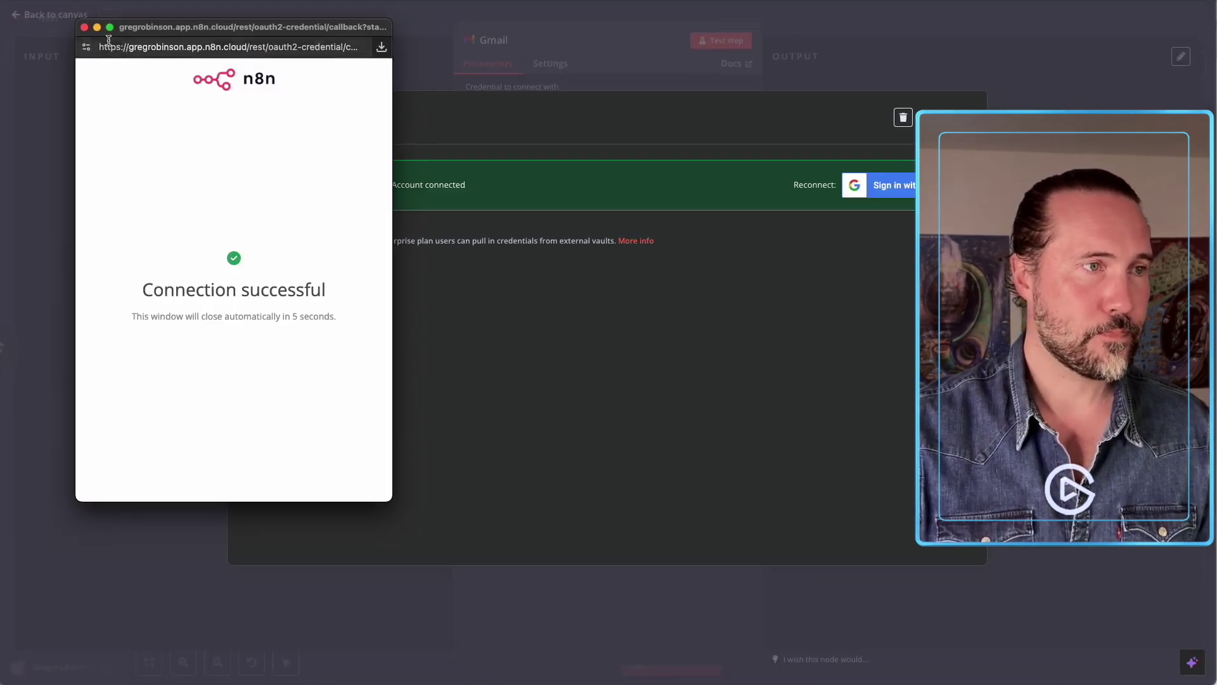
left_click(85, 27)
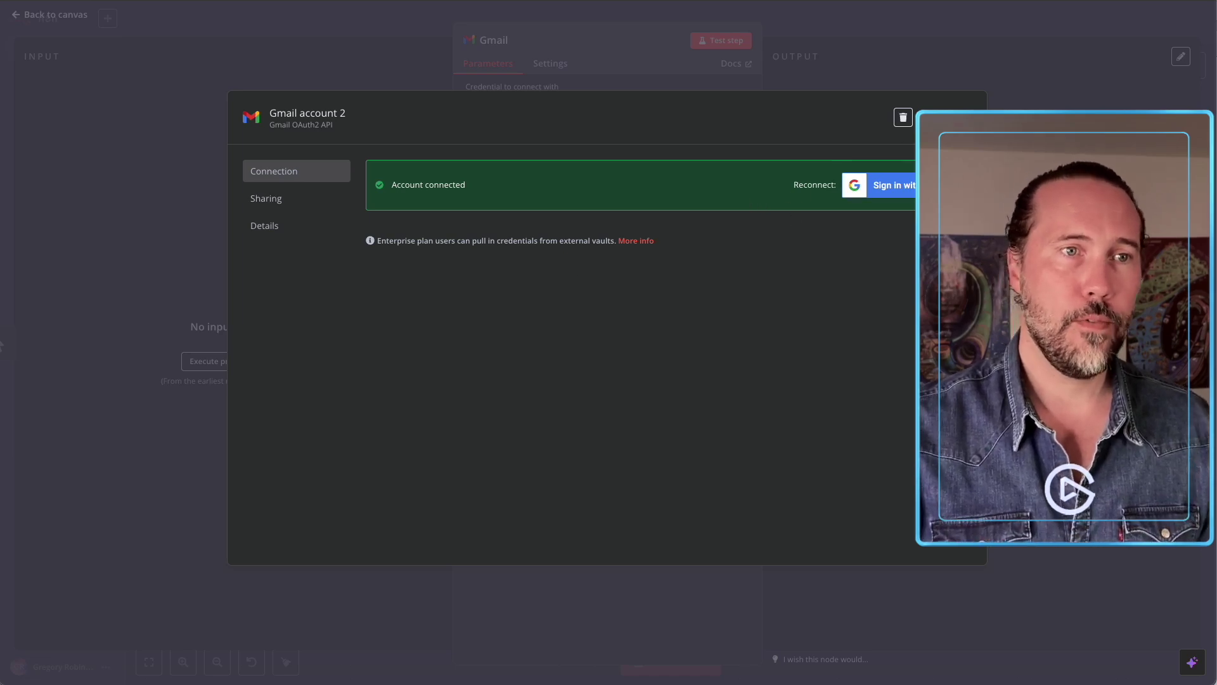
left_click(971, 117)
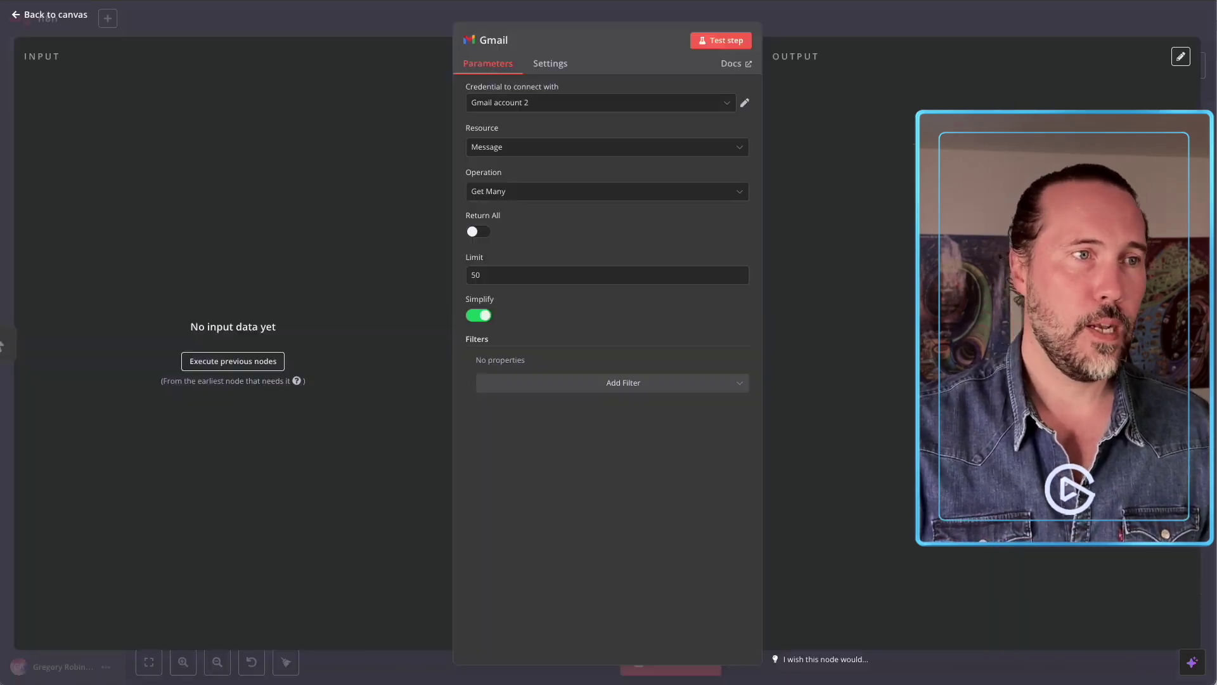
Keep the Gmail node on Message / Get Many with Return All off.
left_click(538, 149)
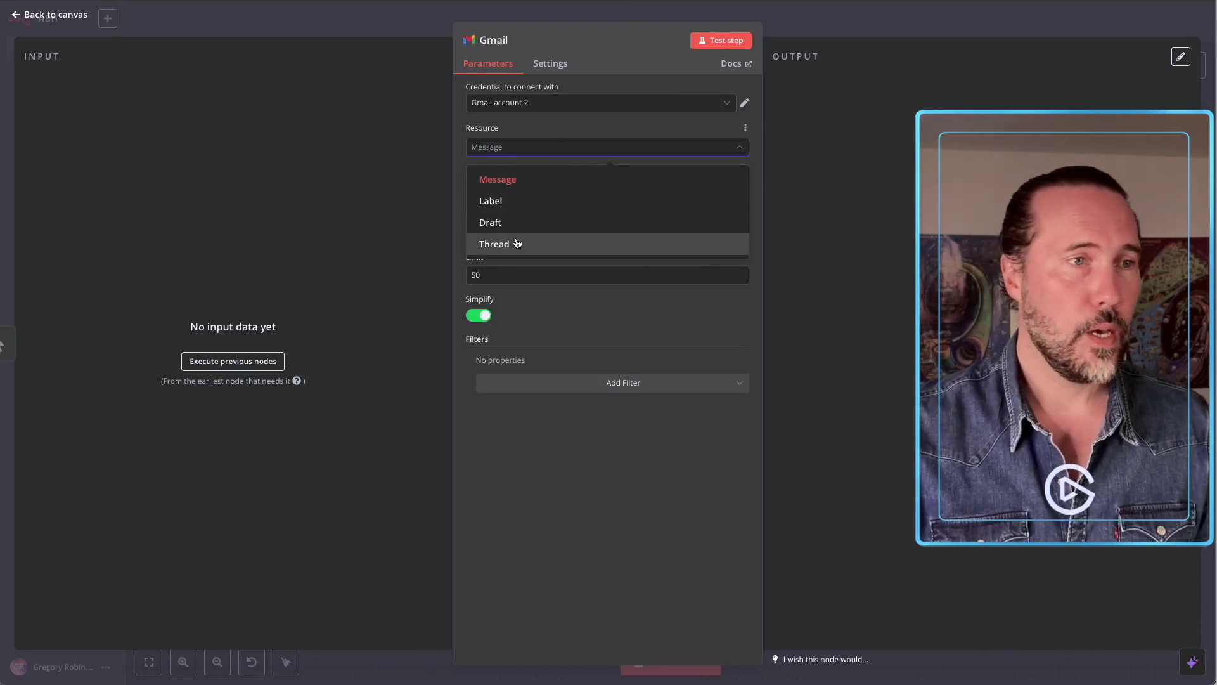
left_click(571, 298)
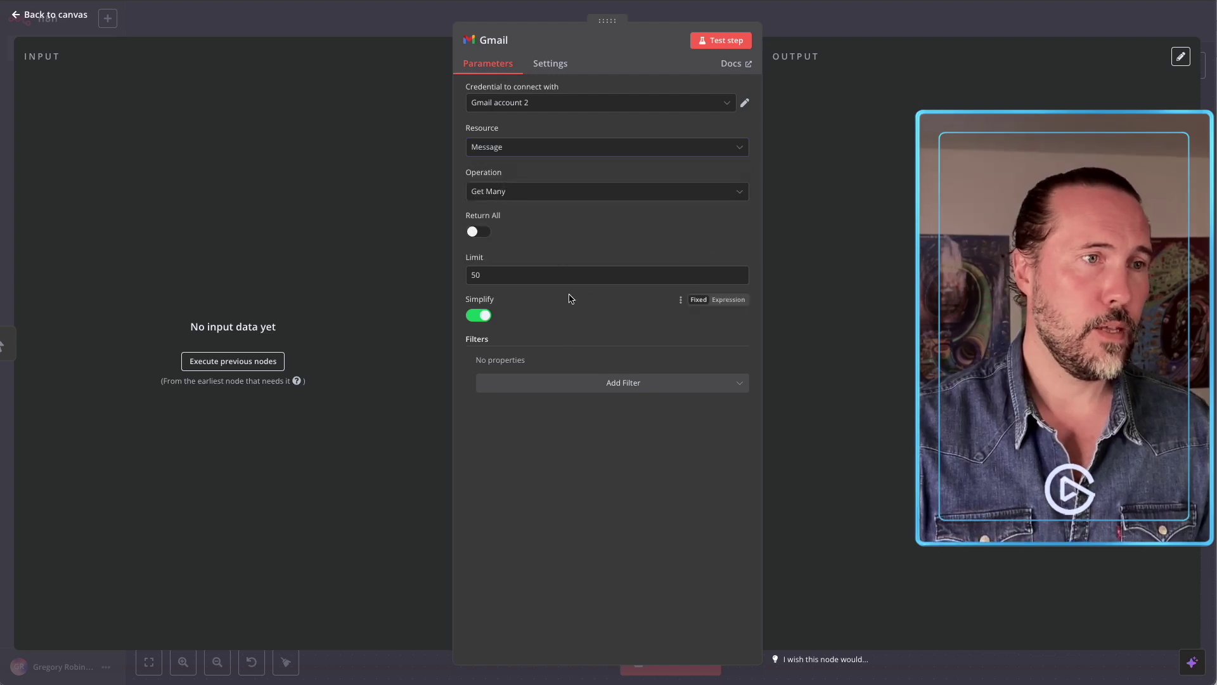
left_click(478, 231)
left_click(478, 232)
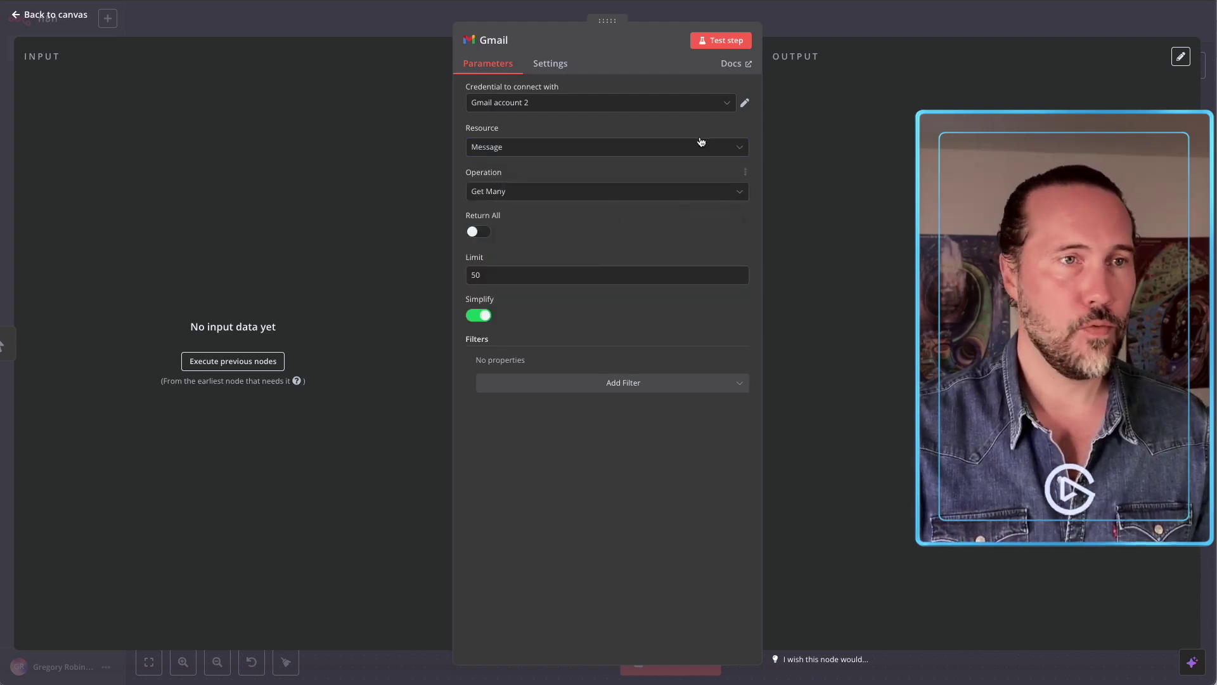
left_click(829, 15)
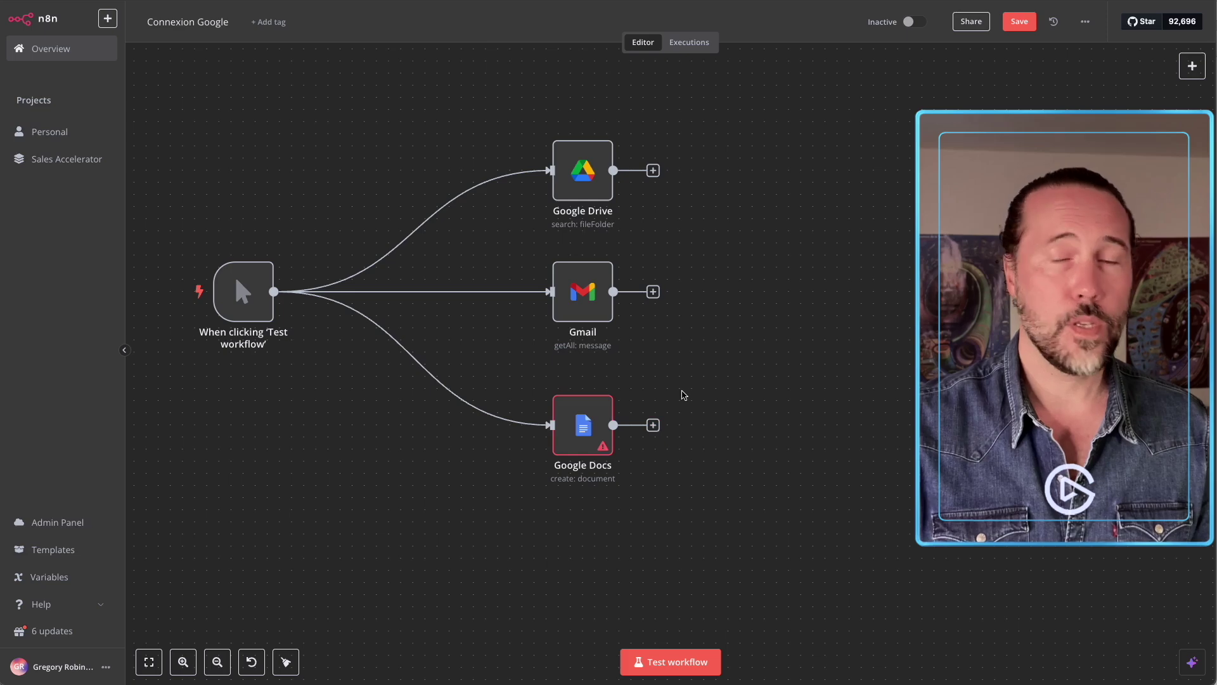
Open the Google Docs node and begin a new Google Docs OAuth2 credential.
double_click(583, 423)
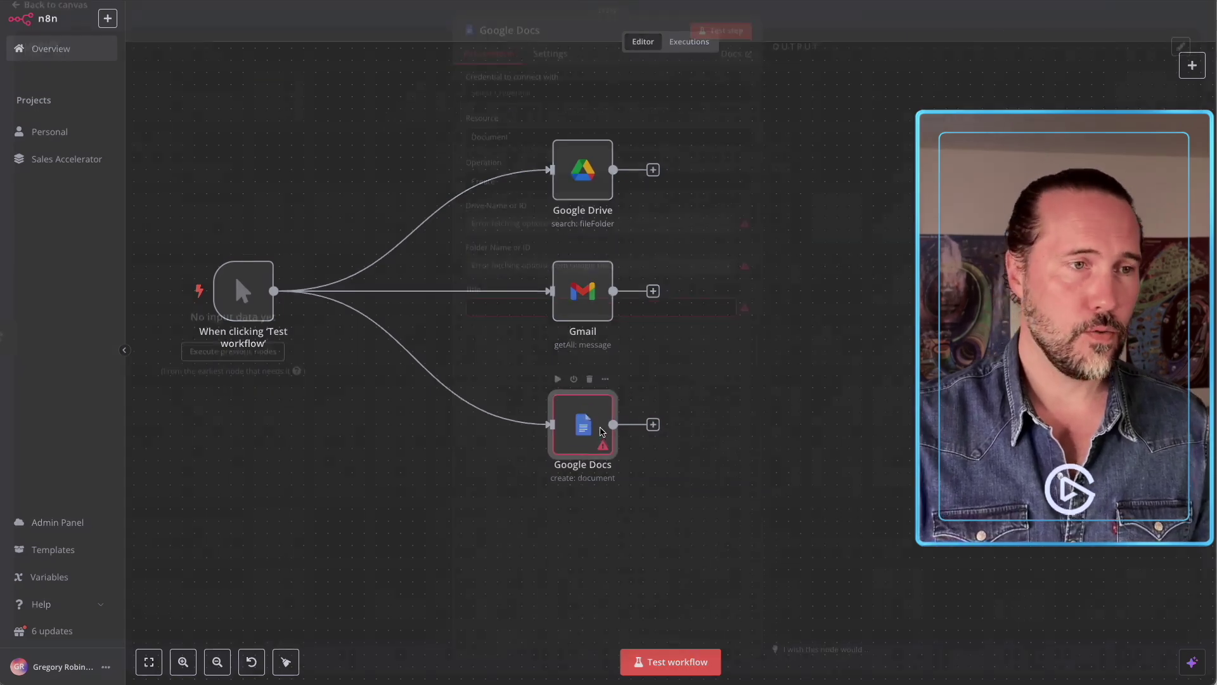
left_click(524, 107)
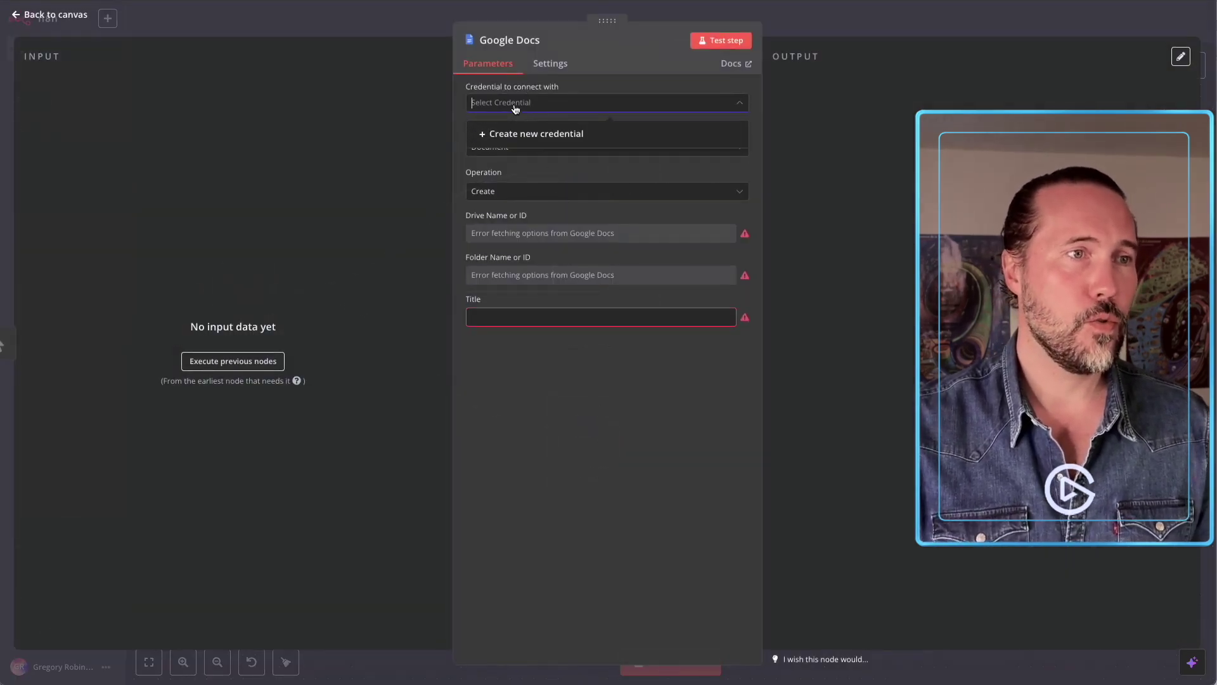
left_click(557, 134)
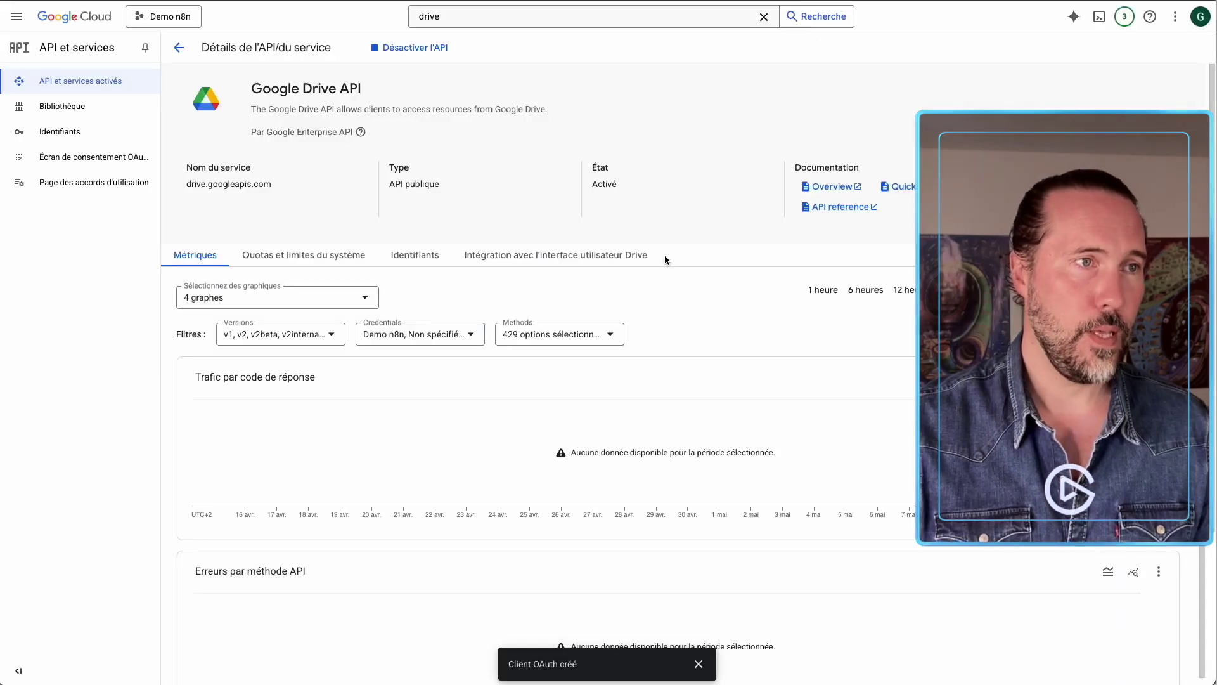
Copy the Demo n8n OAuth client ID from Identifiants into the n8n credential's Client ID field.
left_click(90, 139)
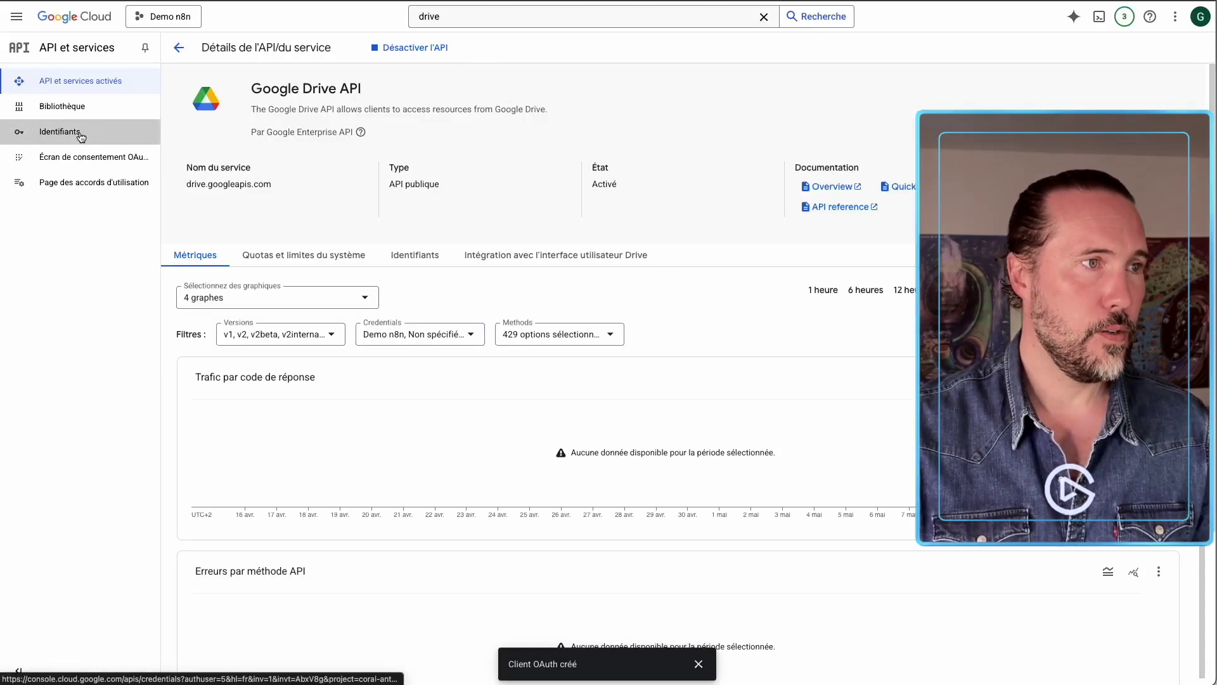
left_click(244, 239)
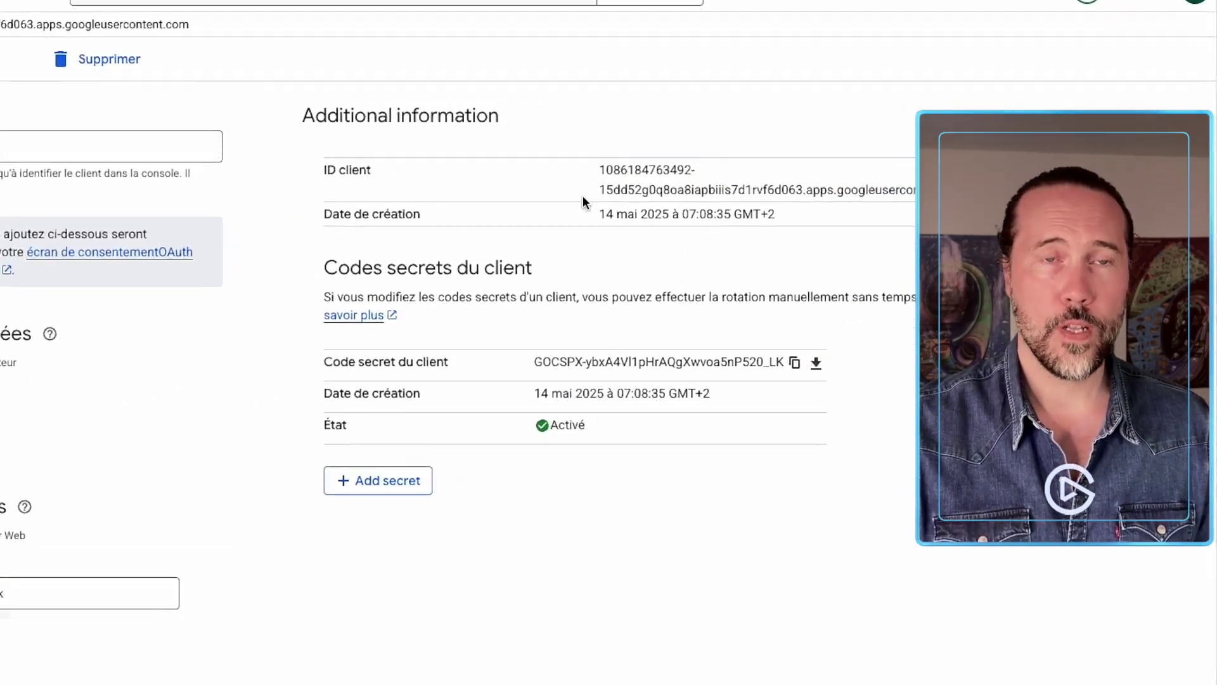
left_click_drag(479, 183, 932, 212)
key("alt+Tab")
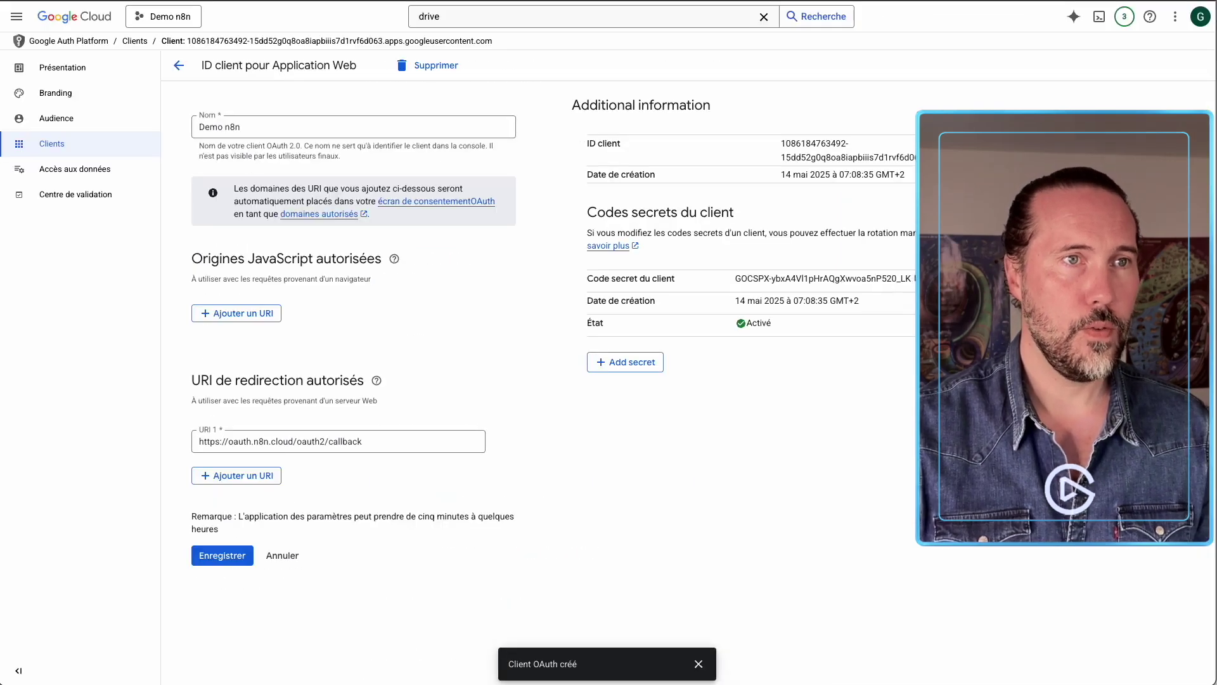
key("alt+Tab")
Paste the client secret and sign in with Google to connect the Google Docs credential.
key("ctrl+v")
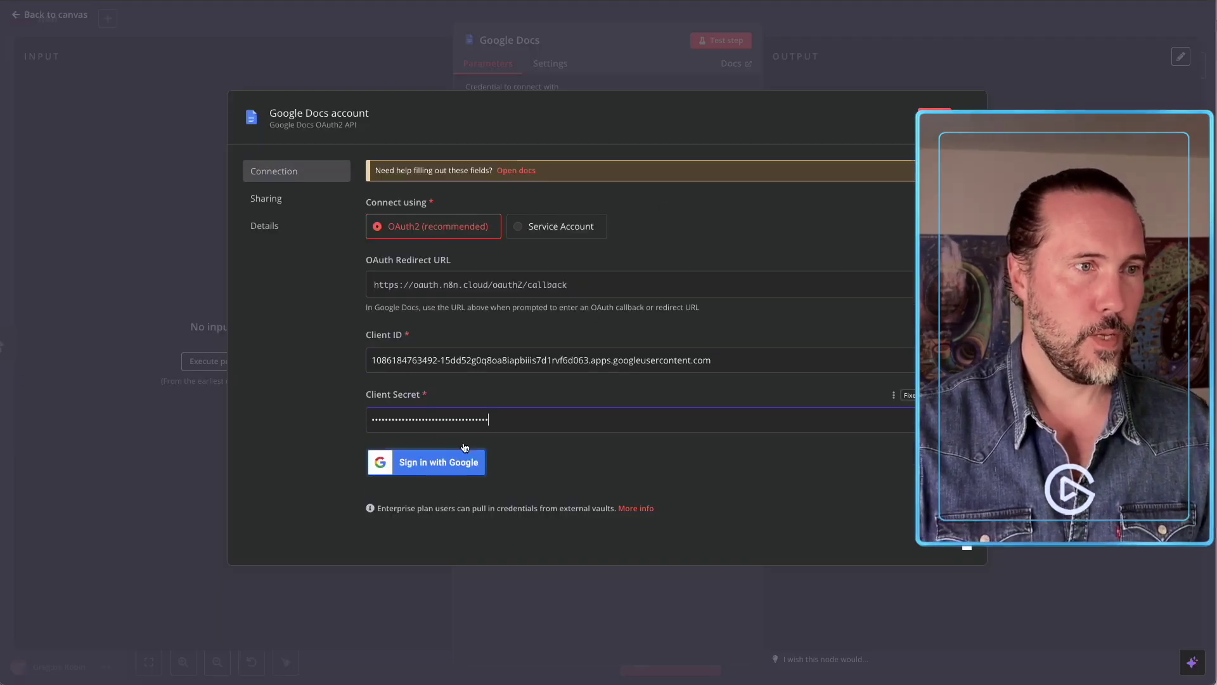
left_click(466, 472)
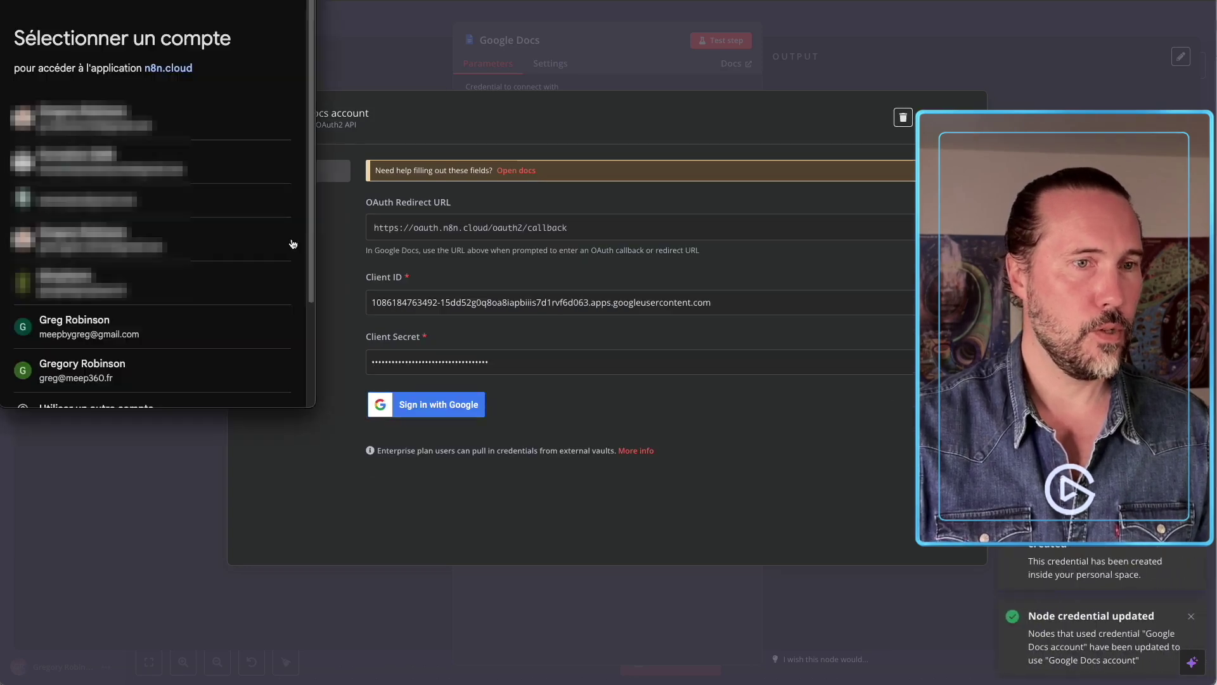
left_click(100, 333)
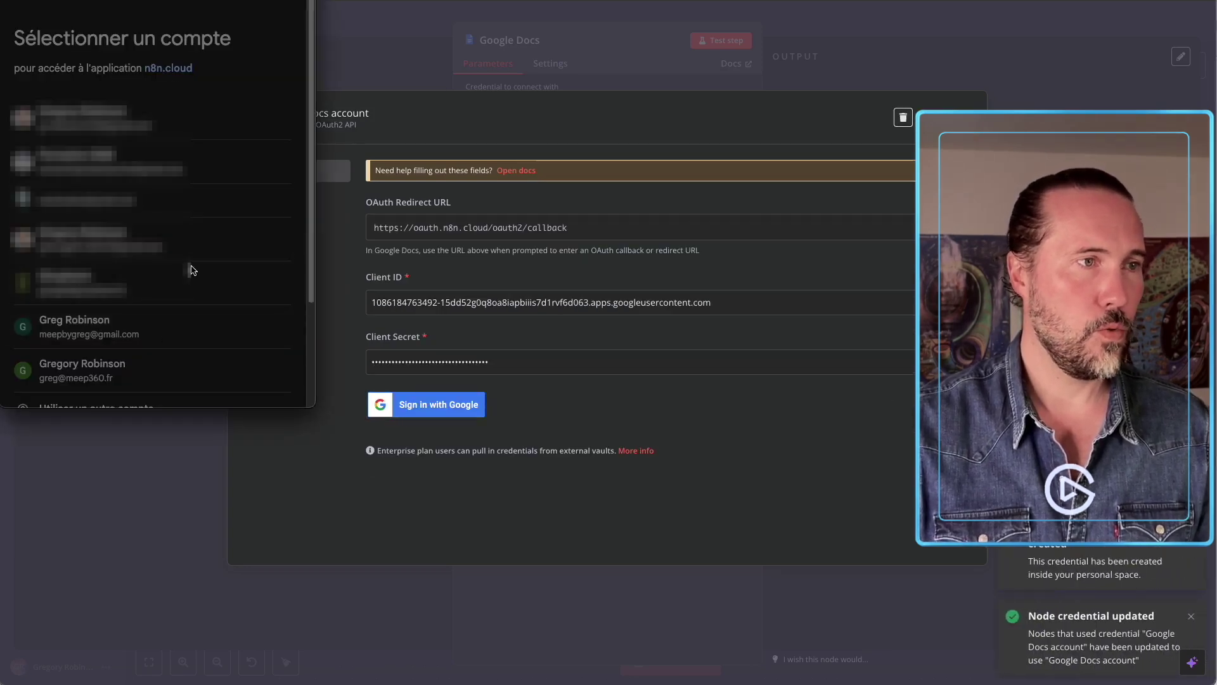
left_click(47, 185)
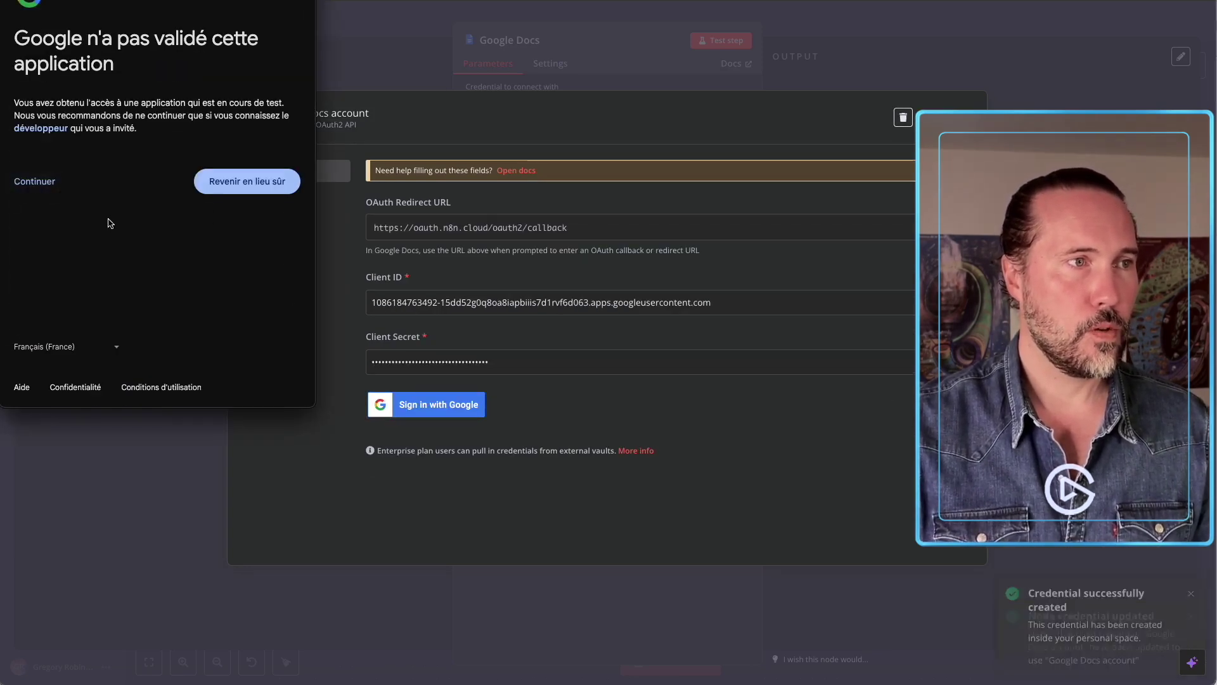
scroll(179, 221, "down", 5)
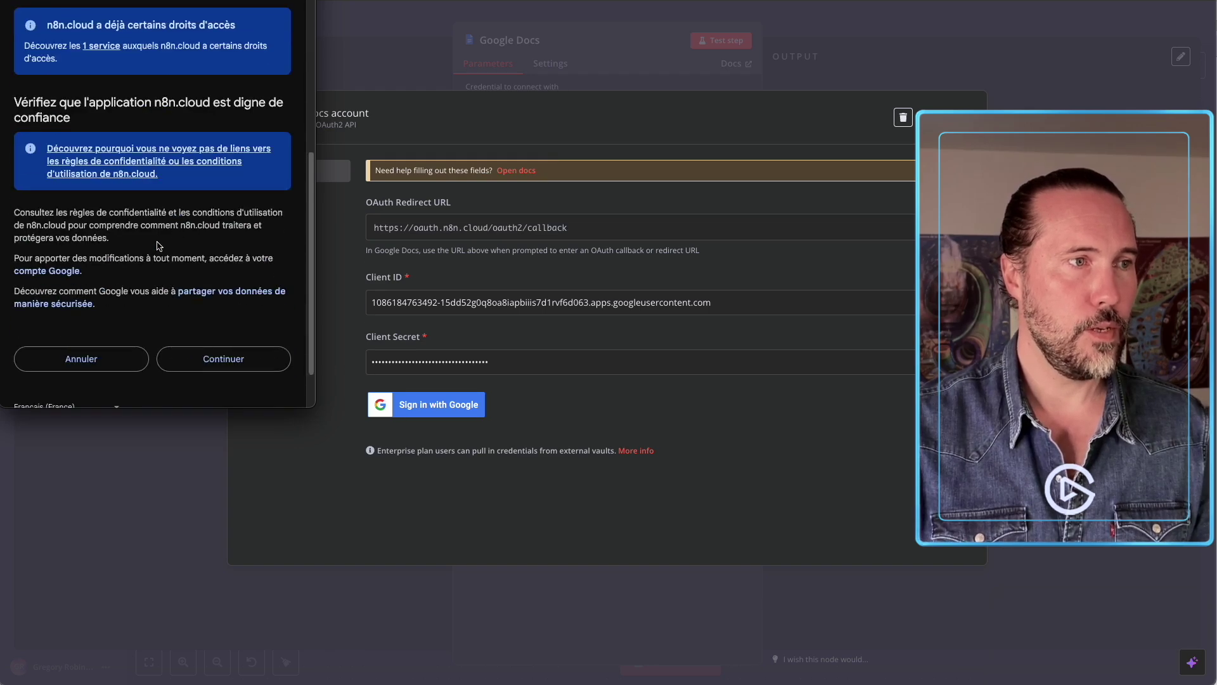
left_click(227, 360)
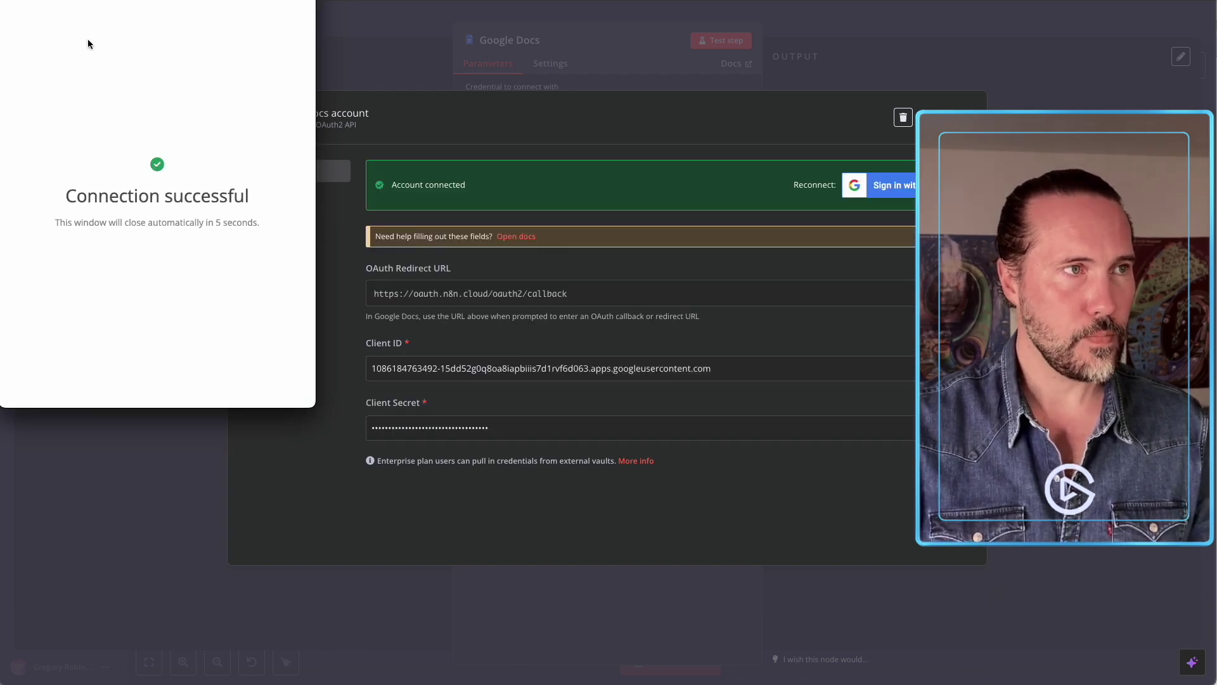
left_click(831, 72)
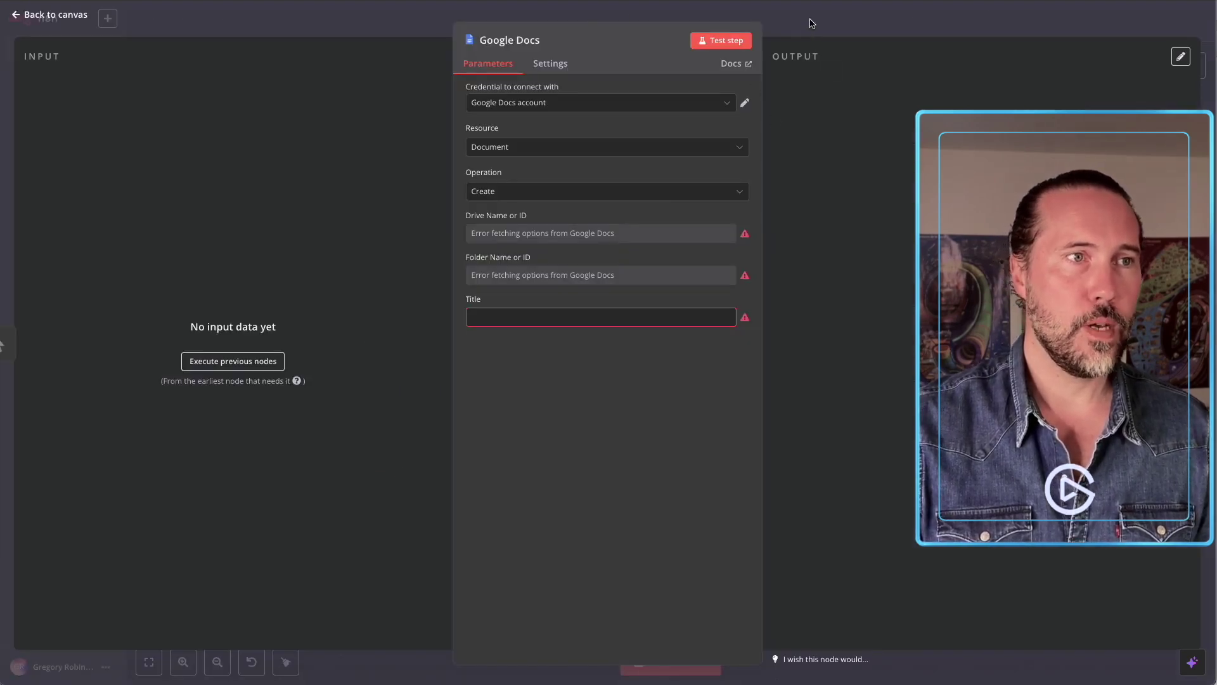
left_click(811, 23)
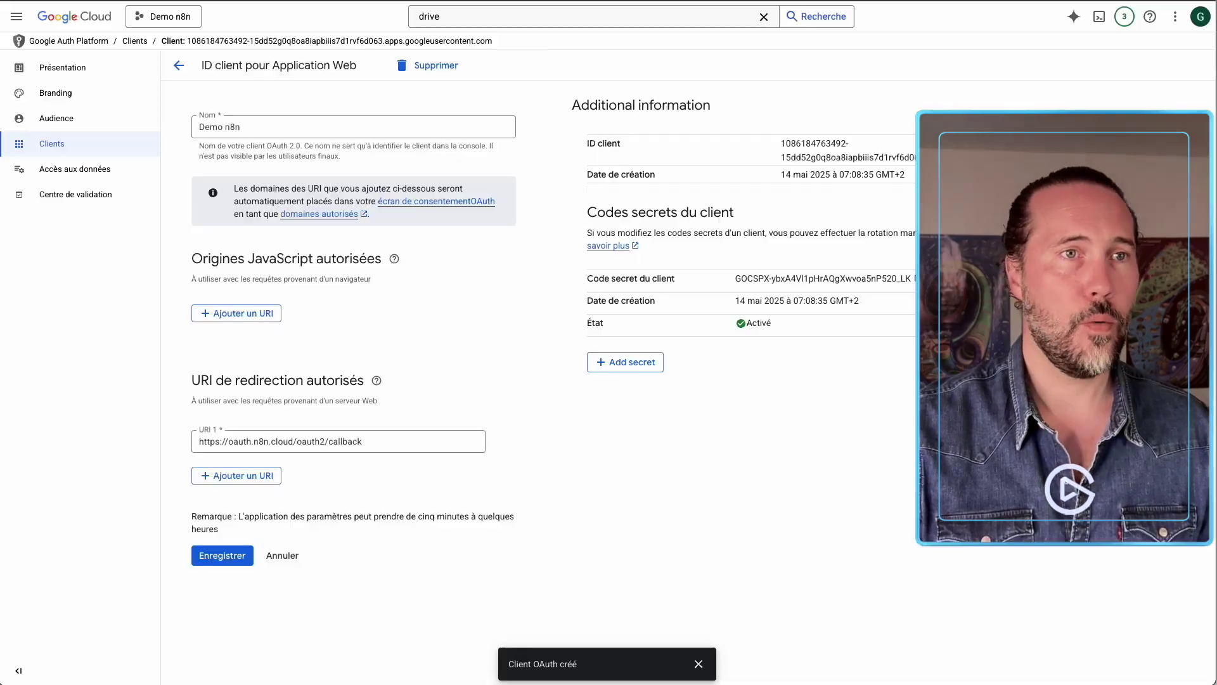
Search 'gmai' and enable the Gmail API for Demo n8n.
left_click(529, 21)
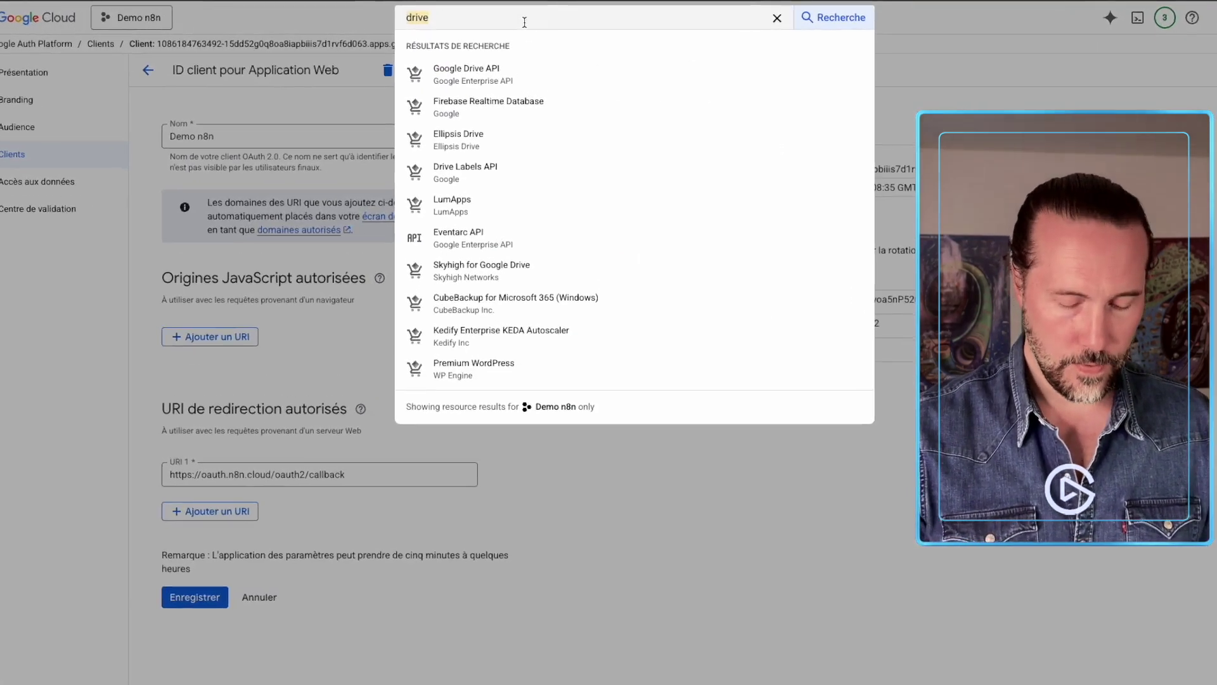
type("gmail")
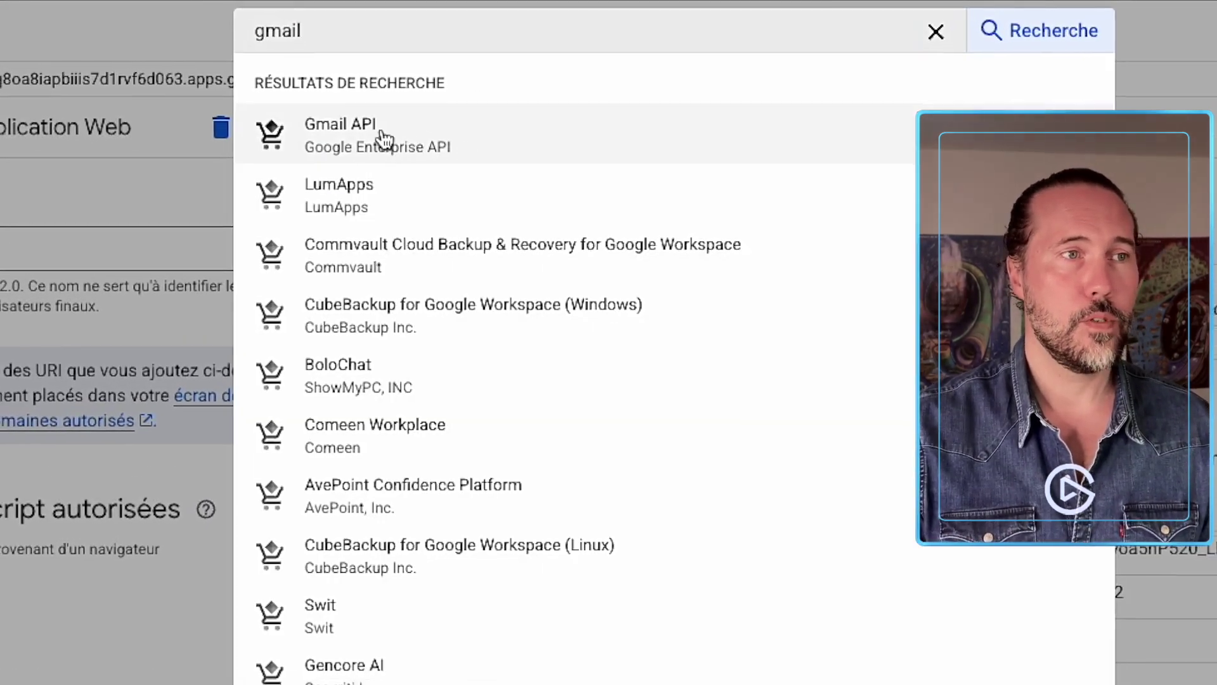
left_click(381, 137)
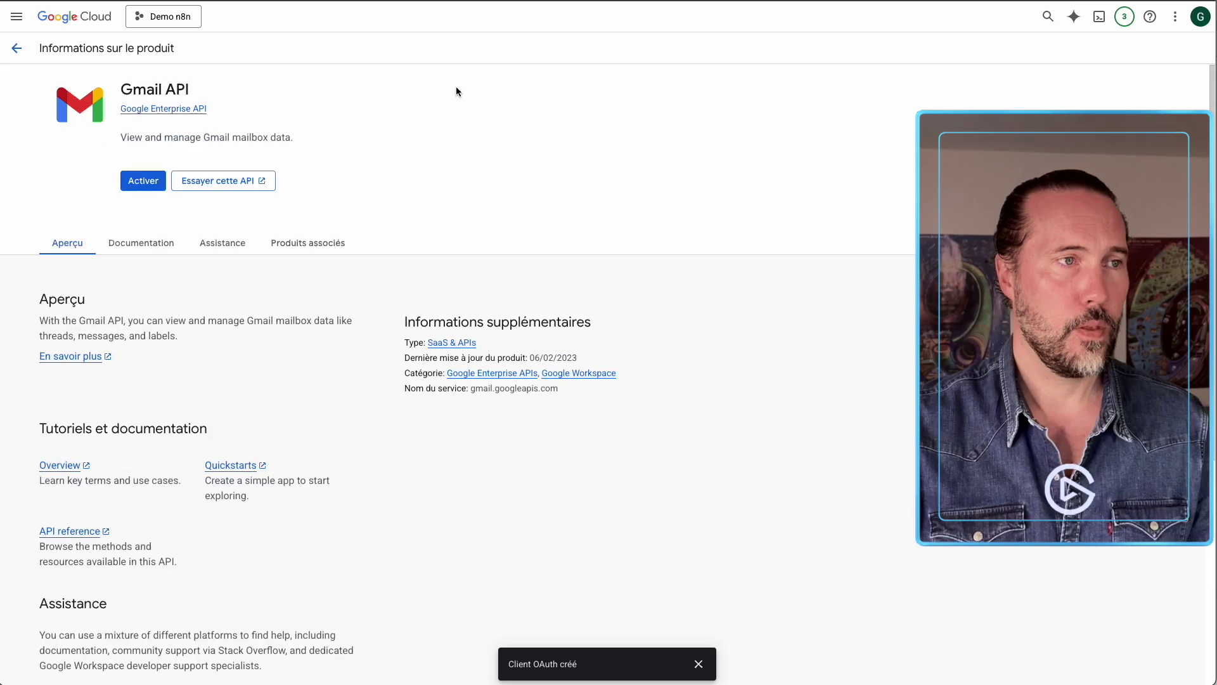
left_click(149, 174)
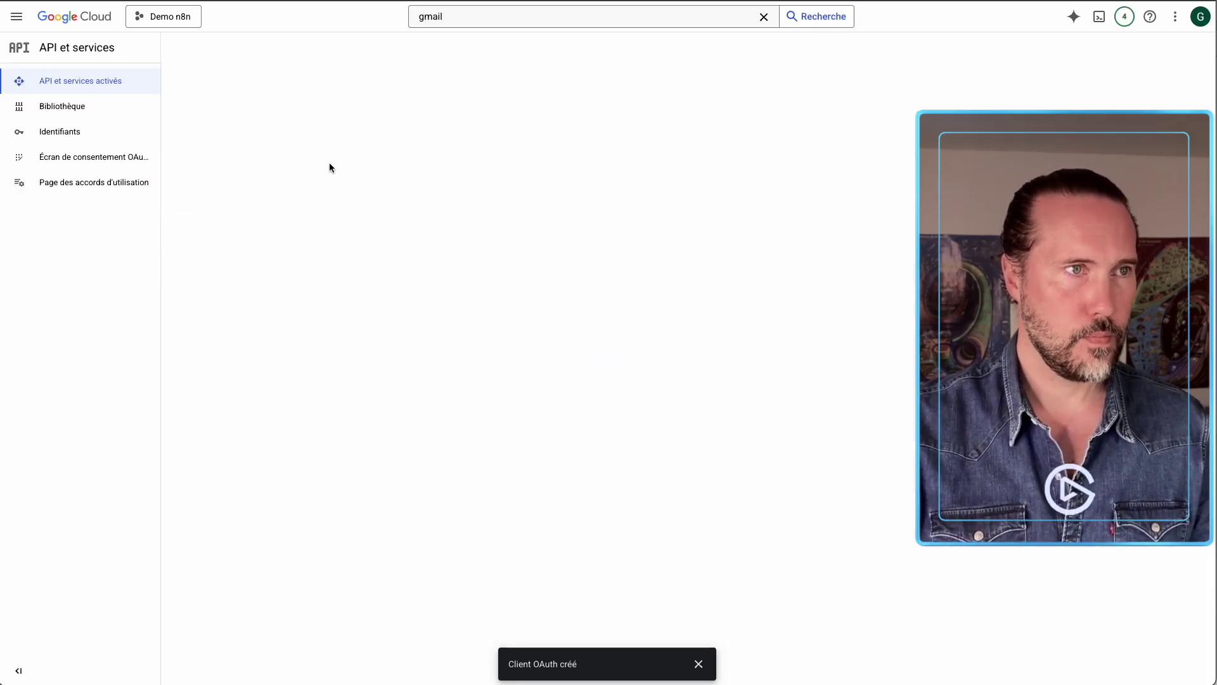
Search 'docs' and enable the Google Docs API.
left_click(460, 18)
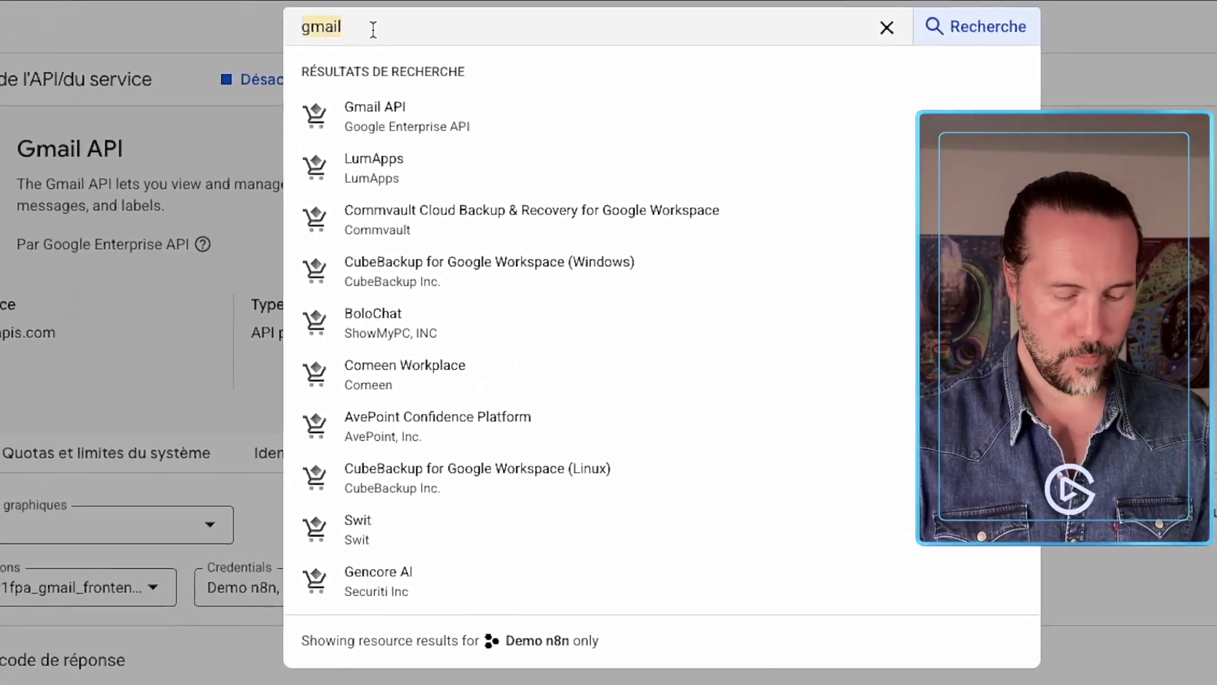
type("docs")
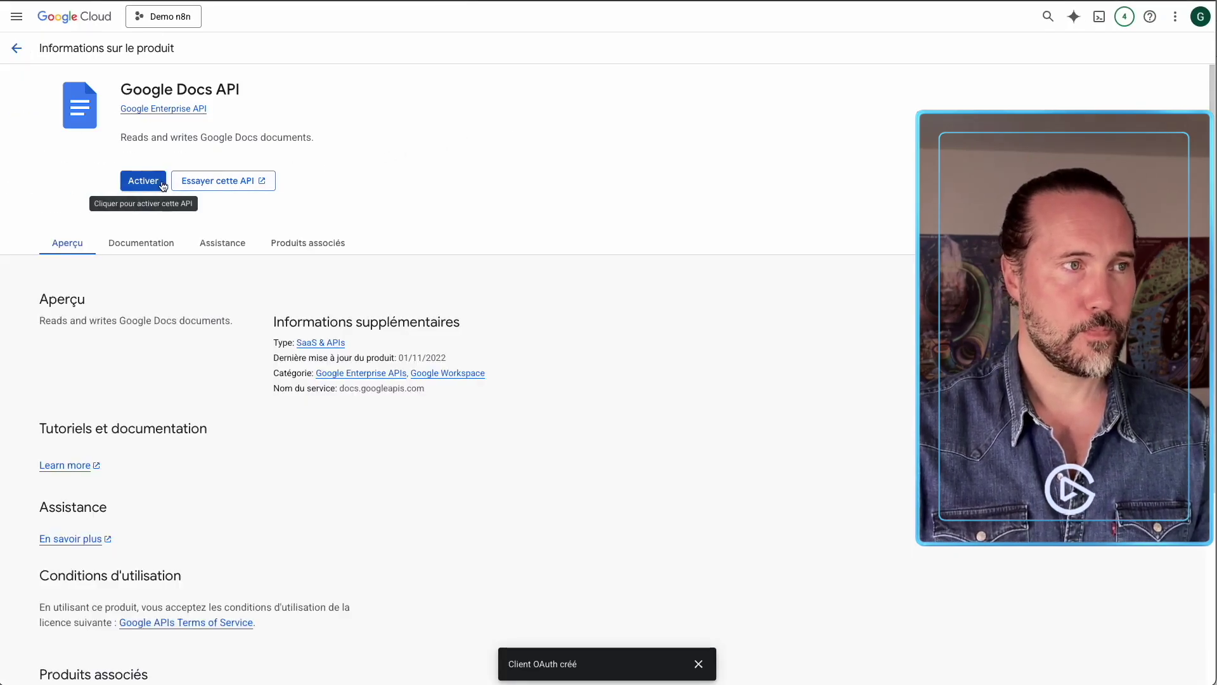
left_click(143, 181)
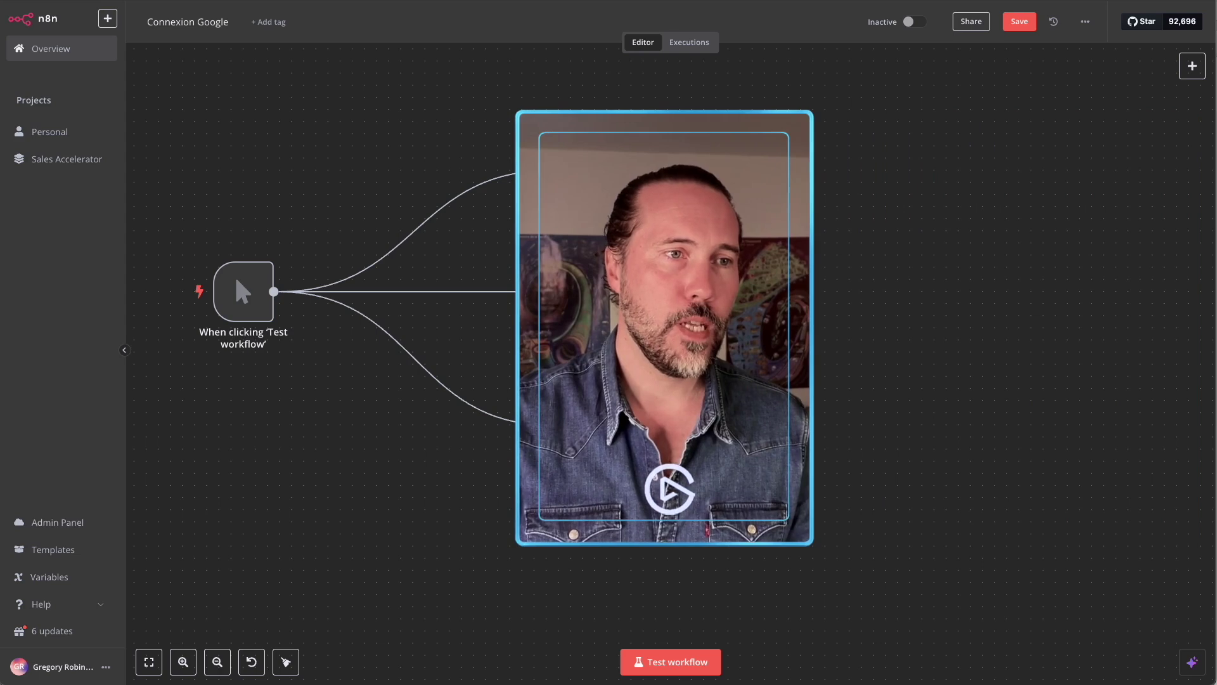
left_click(1192, 66)
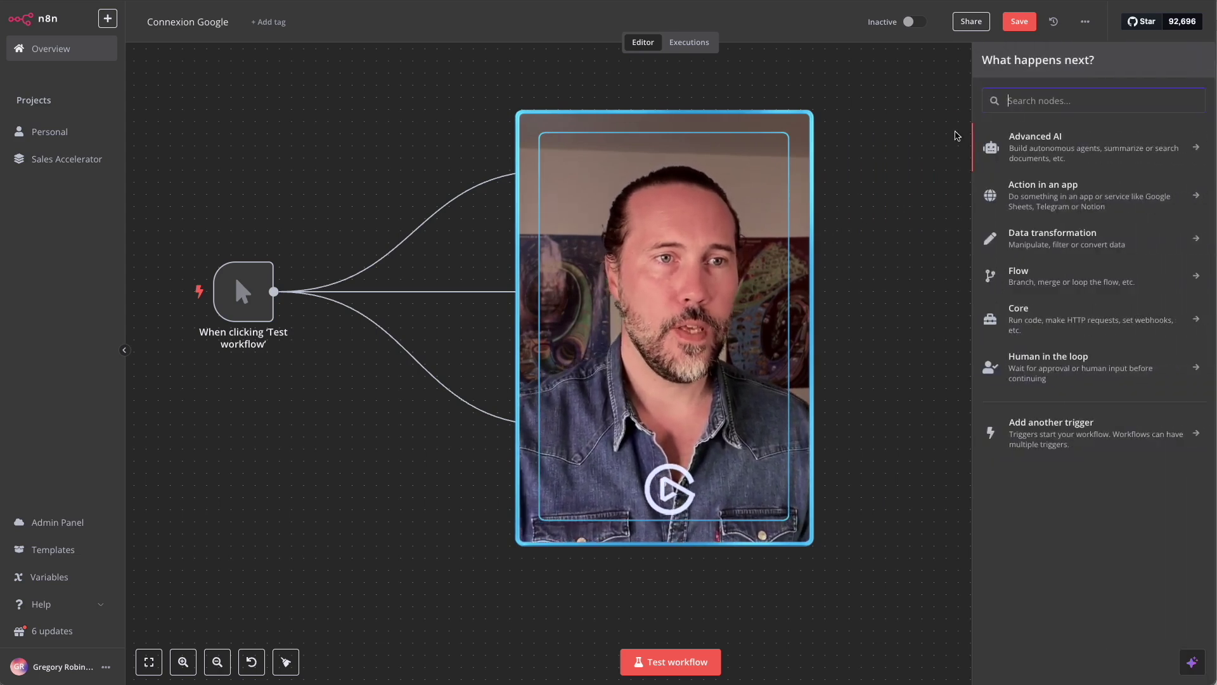
type("google")
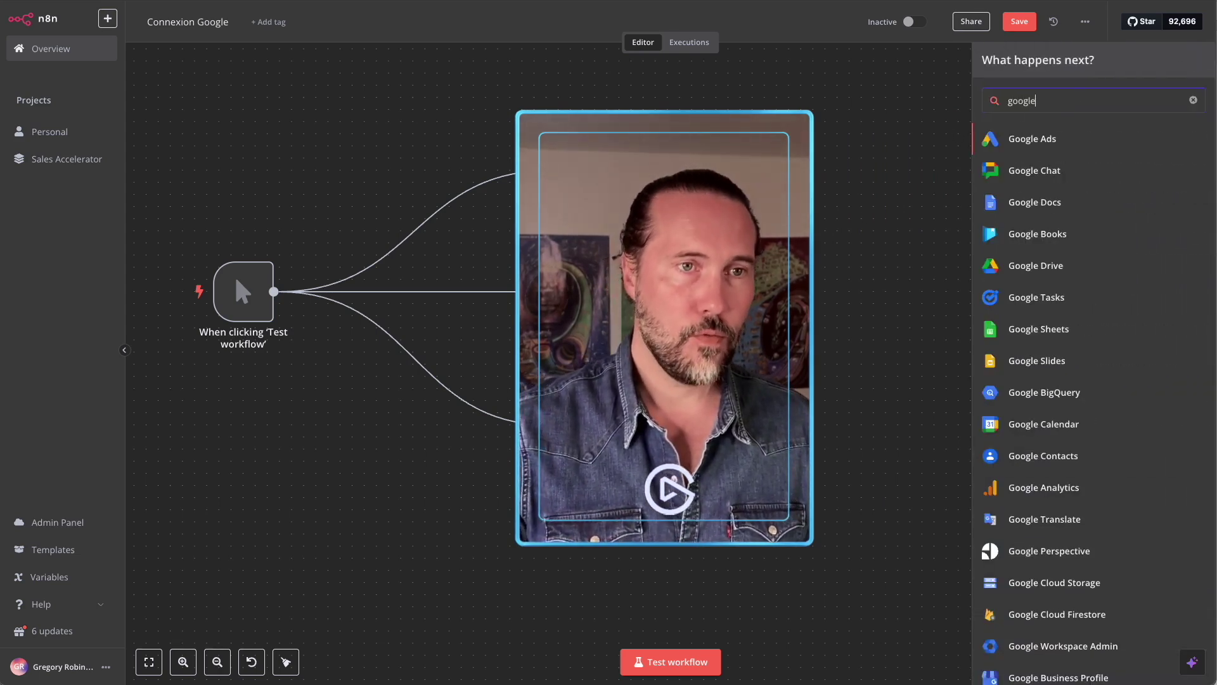
scroll(1046, 213, "down", 3)
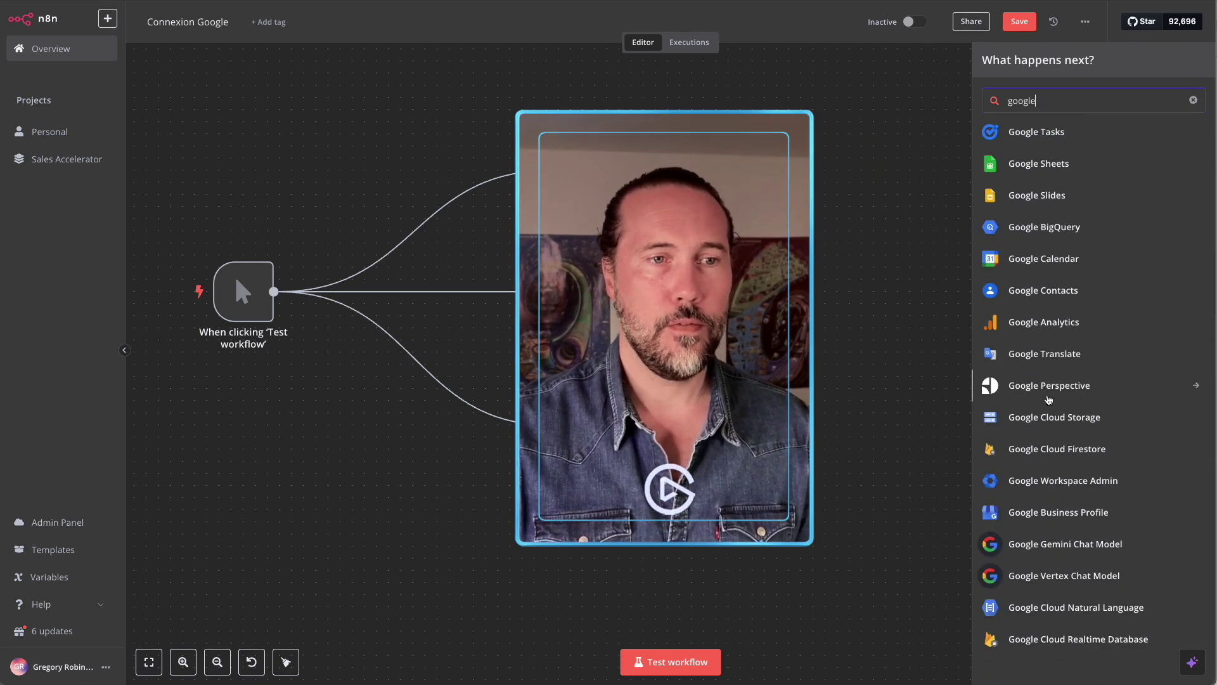
scroll(1036, 293, "up", 3)
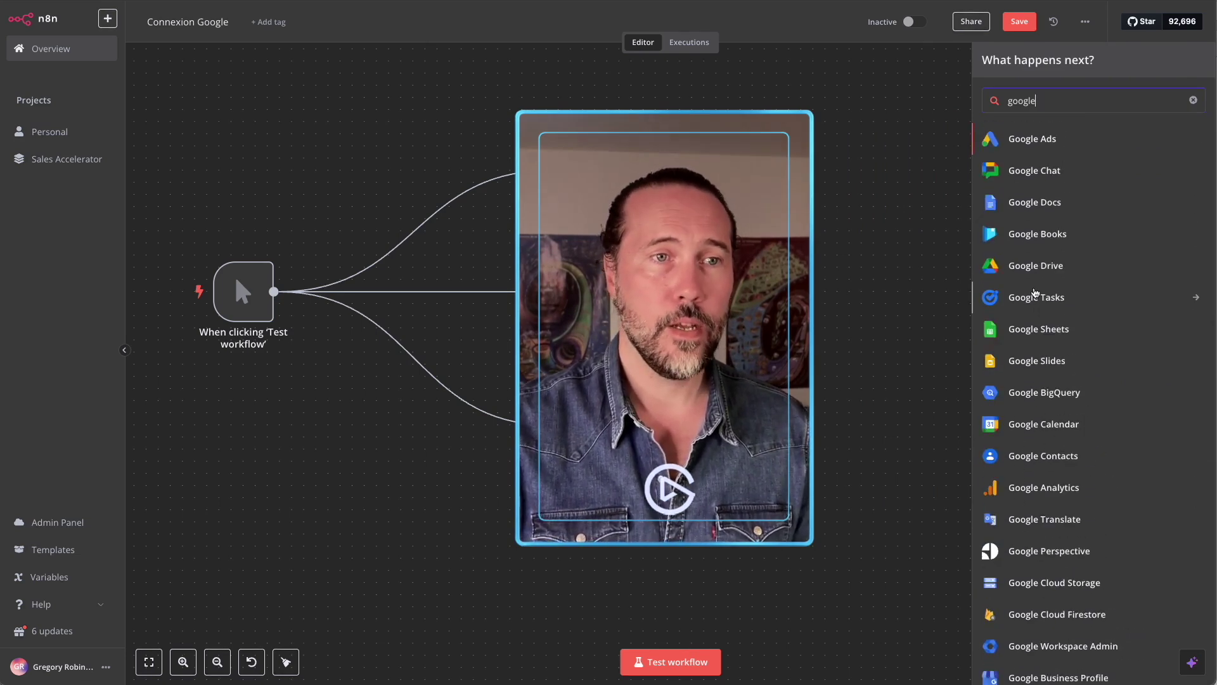
left_click(846, 211)
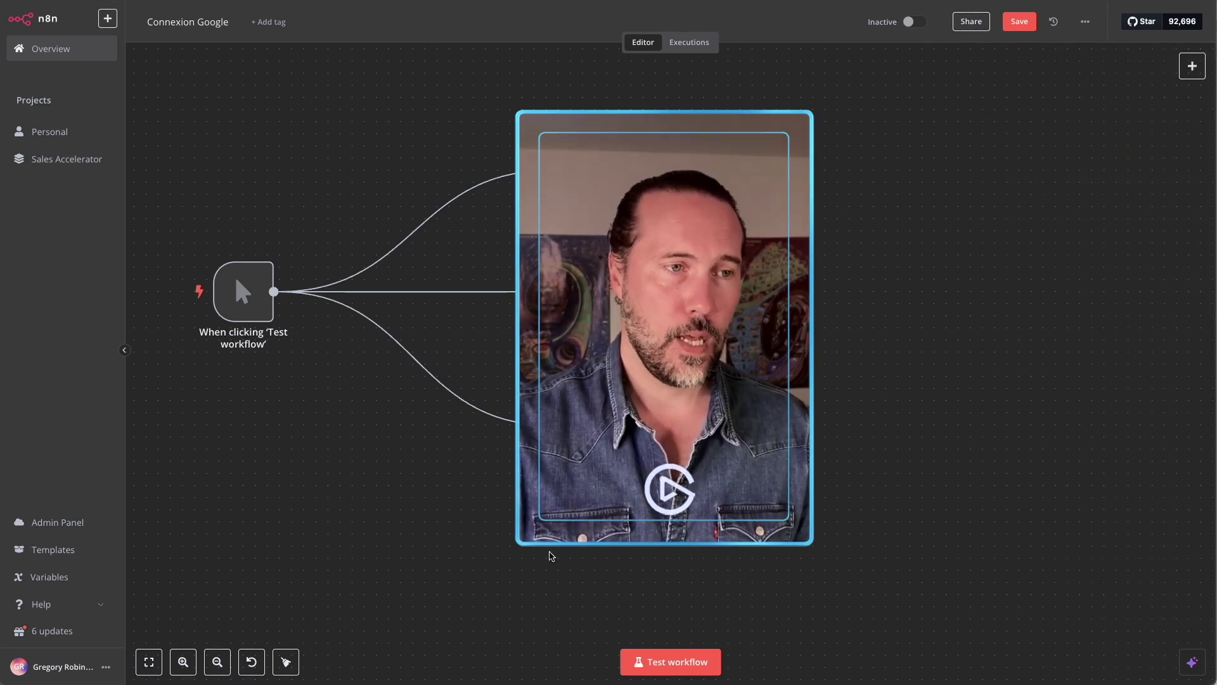